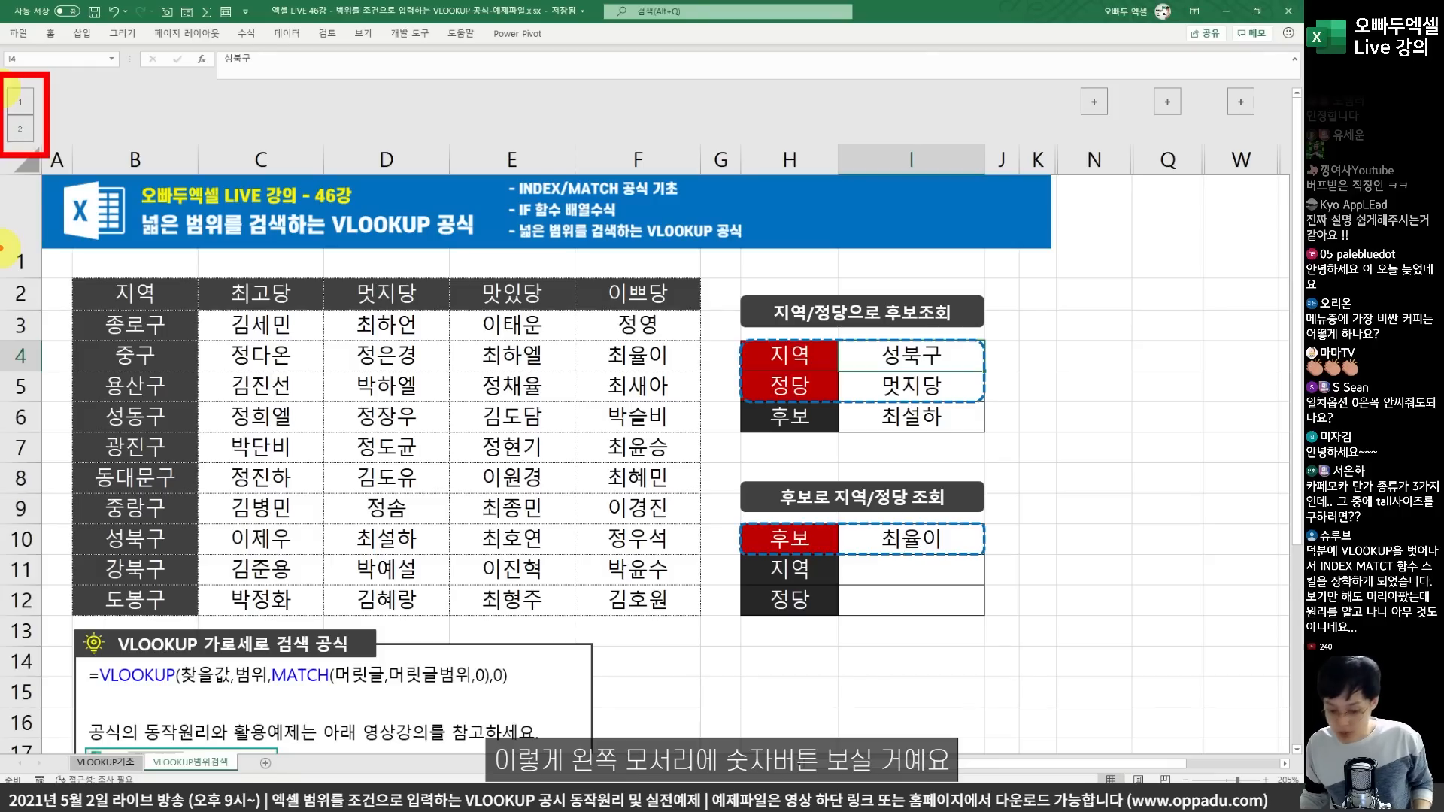
Expand all grouped columns to view the hidden formula sections starting at column L, and collapse the groups again.
{"action": "left_click", "coordinate": [25, 135]}
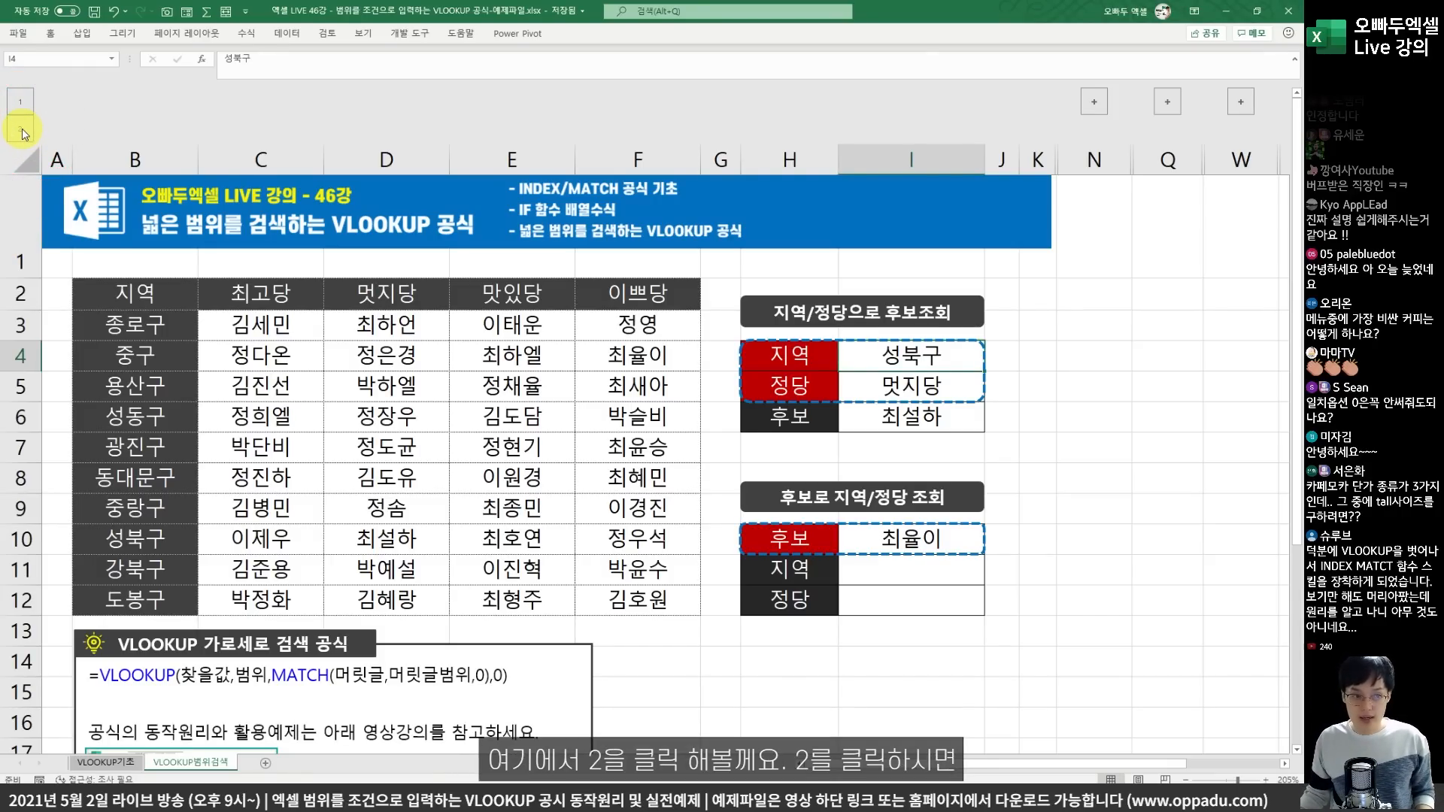
{"action": "scroll", "coordinate": [452, 395], "scroll_direction": "right", "scroll_amount": 2}
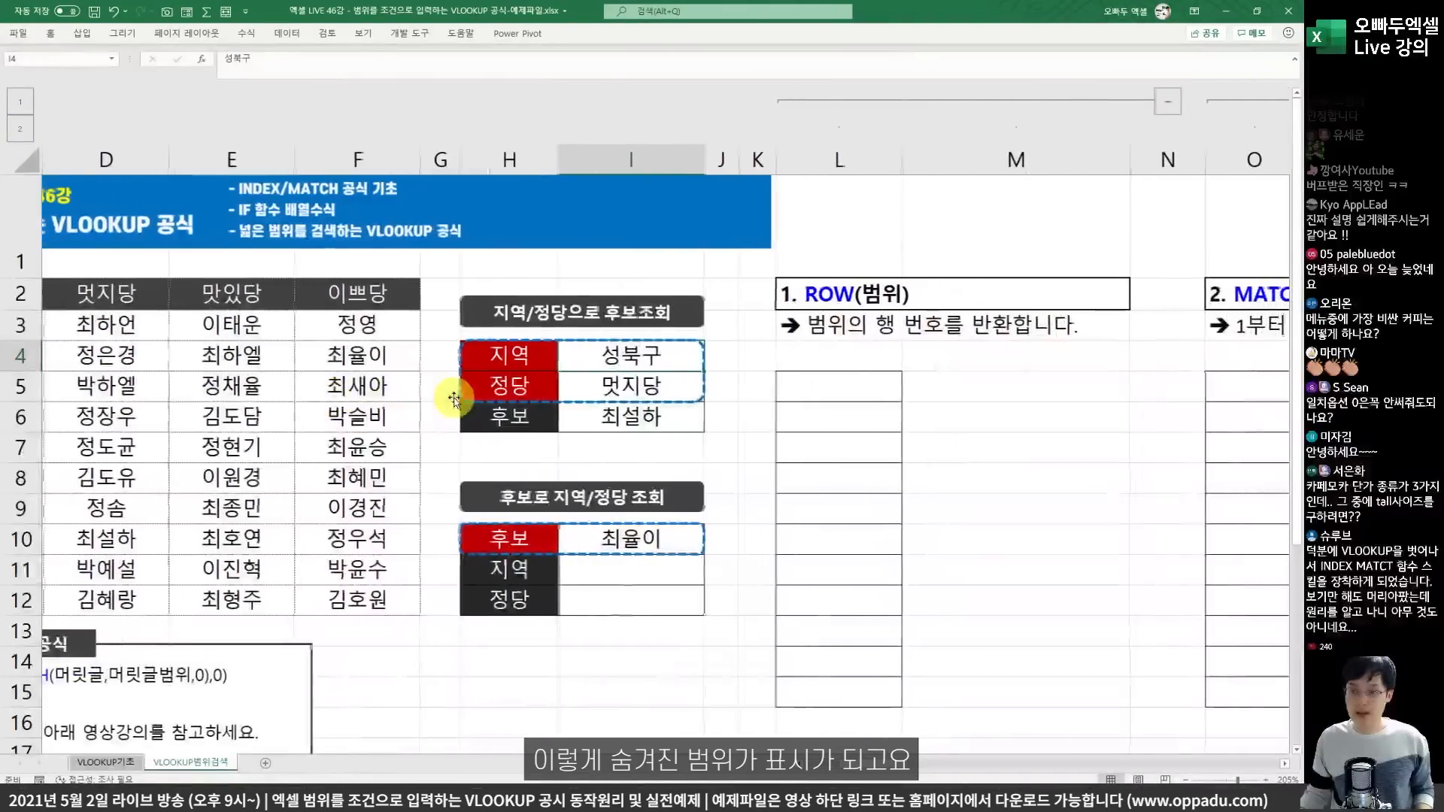
{"action": "scroll", "coordinate": [832, 323], "scroll_direction": "right", "scroll_amount": 2}
{"action": "scroll", "coordinate": [764, 283], "scroll_direction": "down", "scroll_amount": 1, "text": "ctrl"}
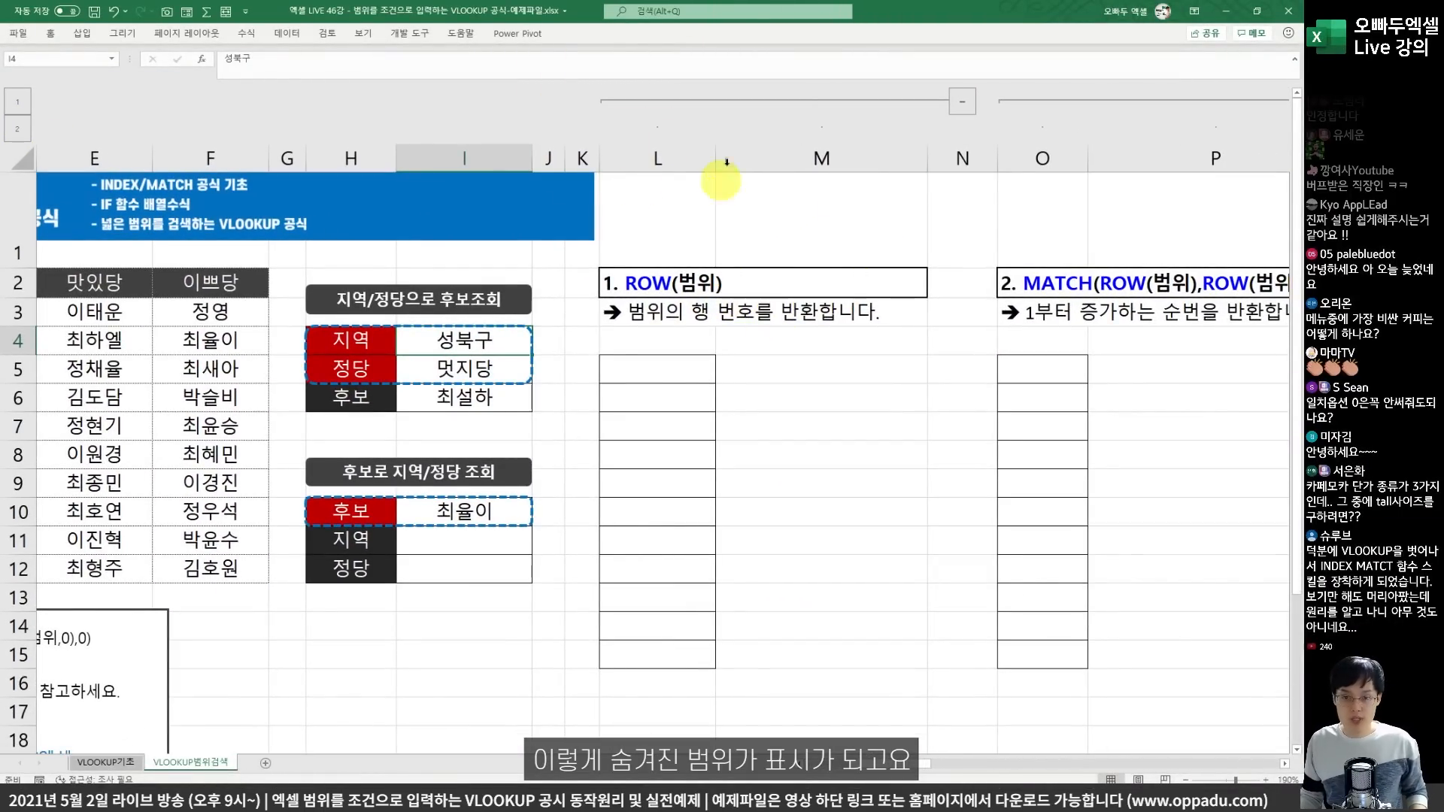
{"action": "scroll", "coordinate": [735, 210], "scroll_direction": "left", "scroll_amount": 2}
{"action": "scroll", "coordinate": [828, 196], "scroll_direction": "down", "scroll_amount": 1}
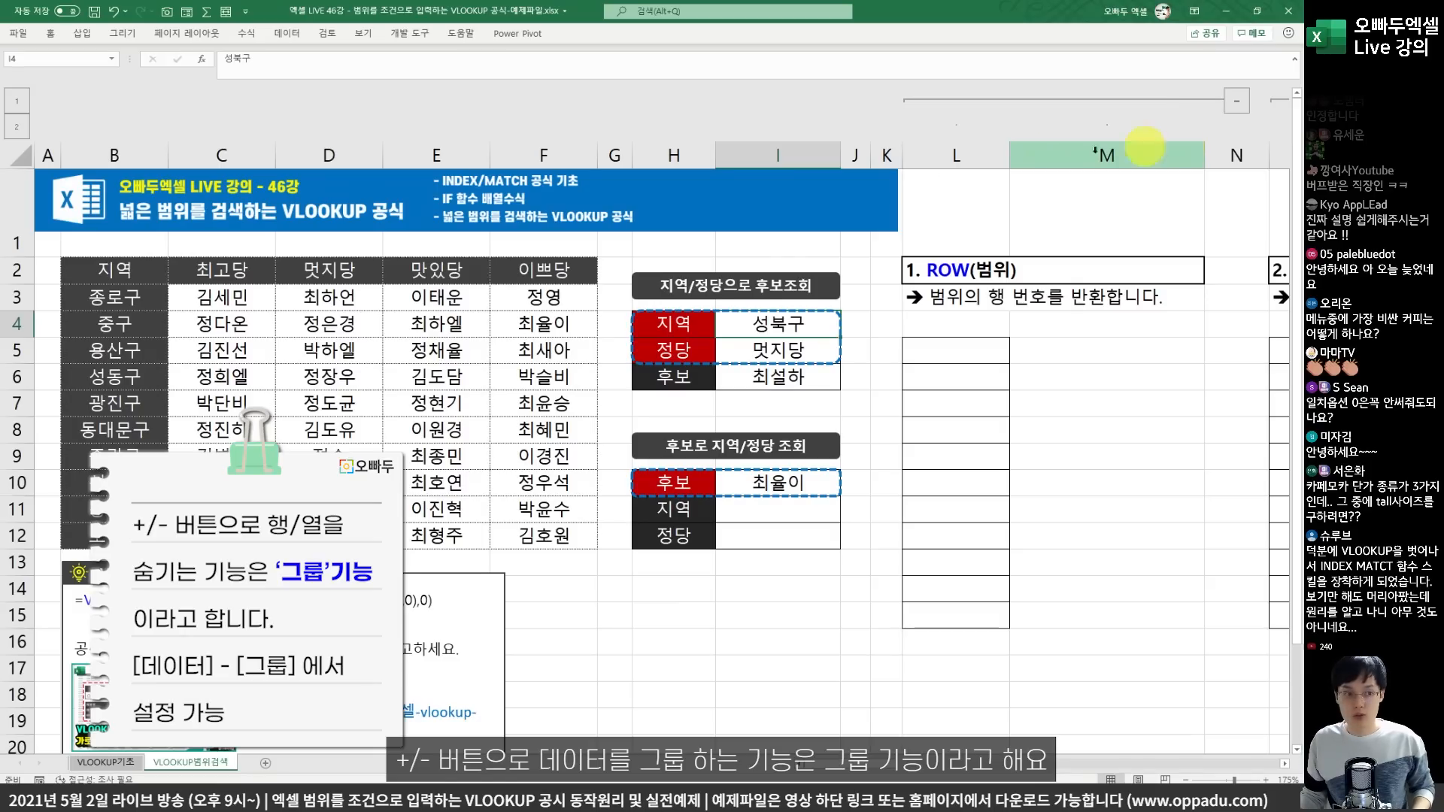
{"action": "left_click", "coordinate": [13, 107]}
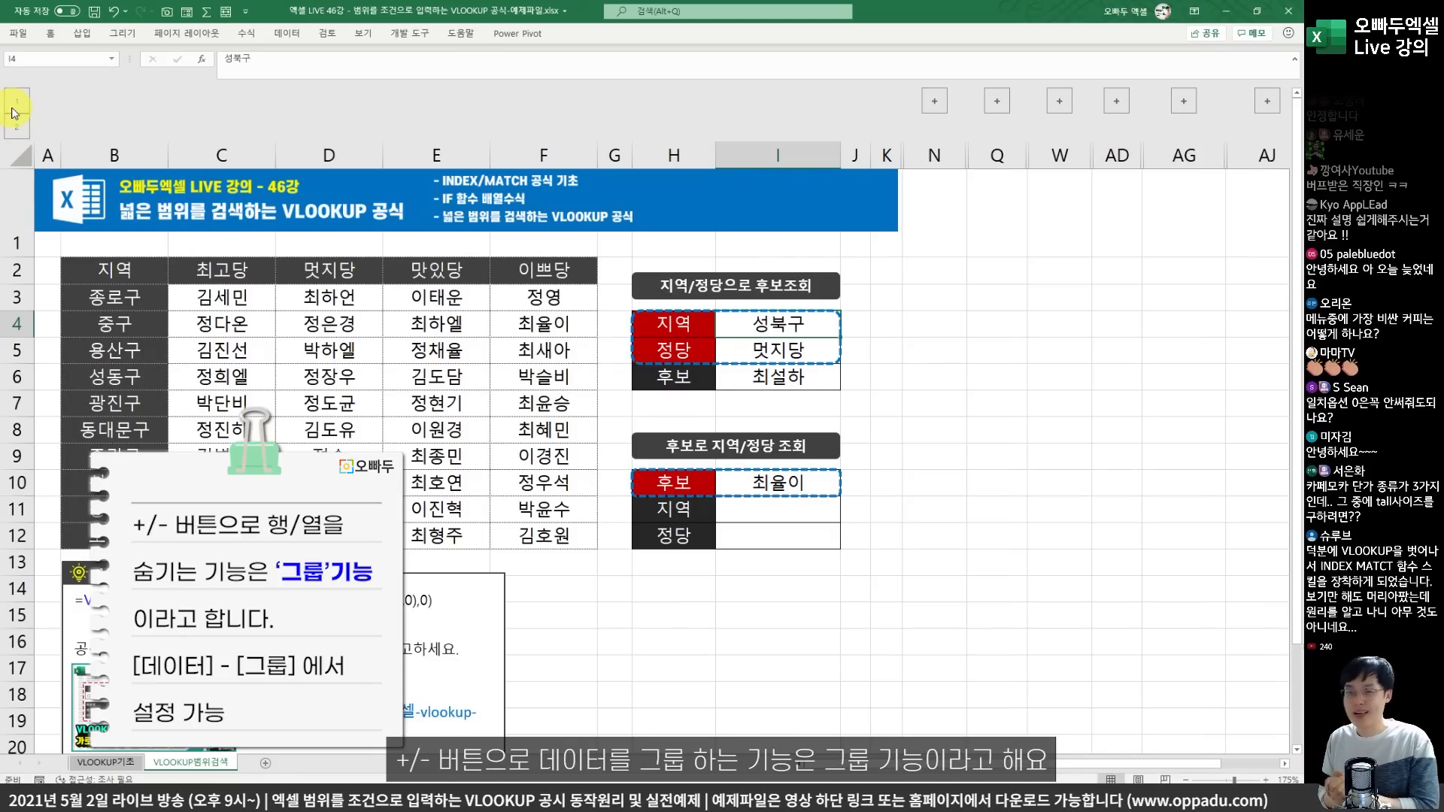
Group column D into an outline, and undo the grouping.
{"action": "left_click", "coordinate": [279, 35]}
{"action": "double_click", "coordinate": [279, 35]}
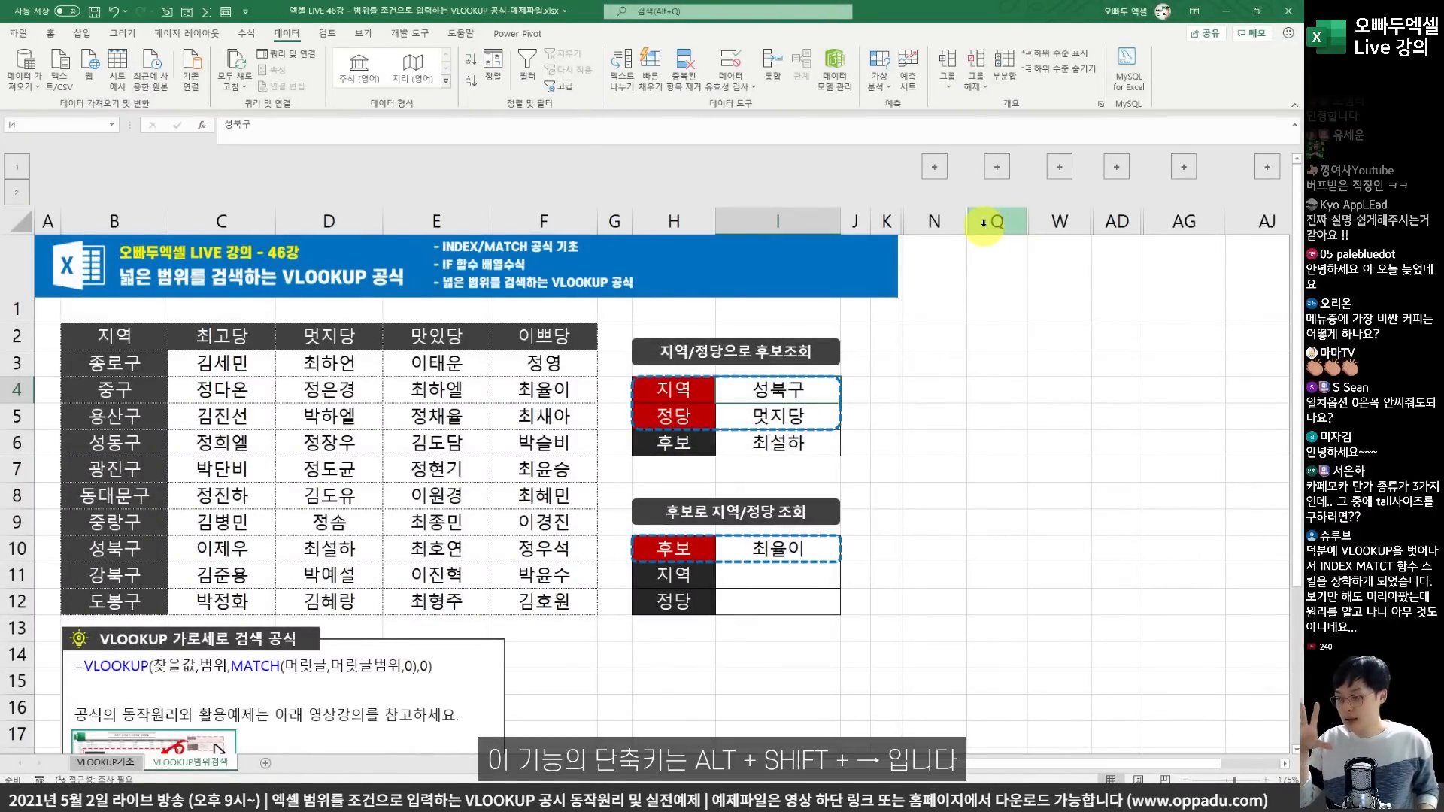
{"action": "left_click", "coordinate": [365, 220]}
{"action": "key", "text": "alt+shift+Right"}
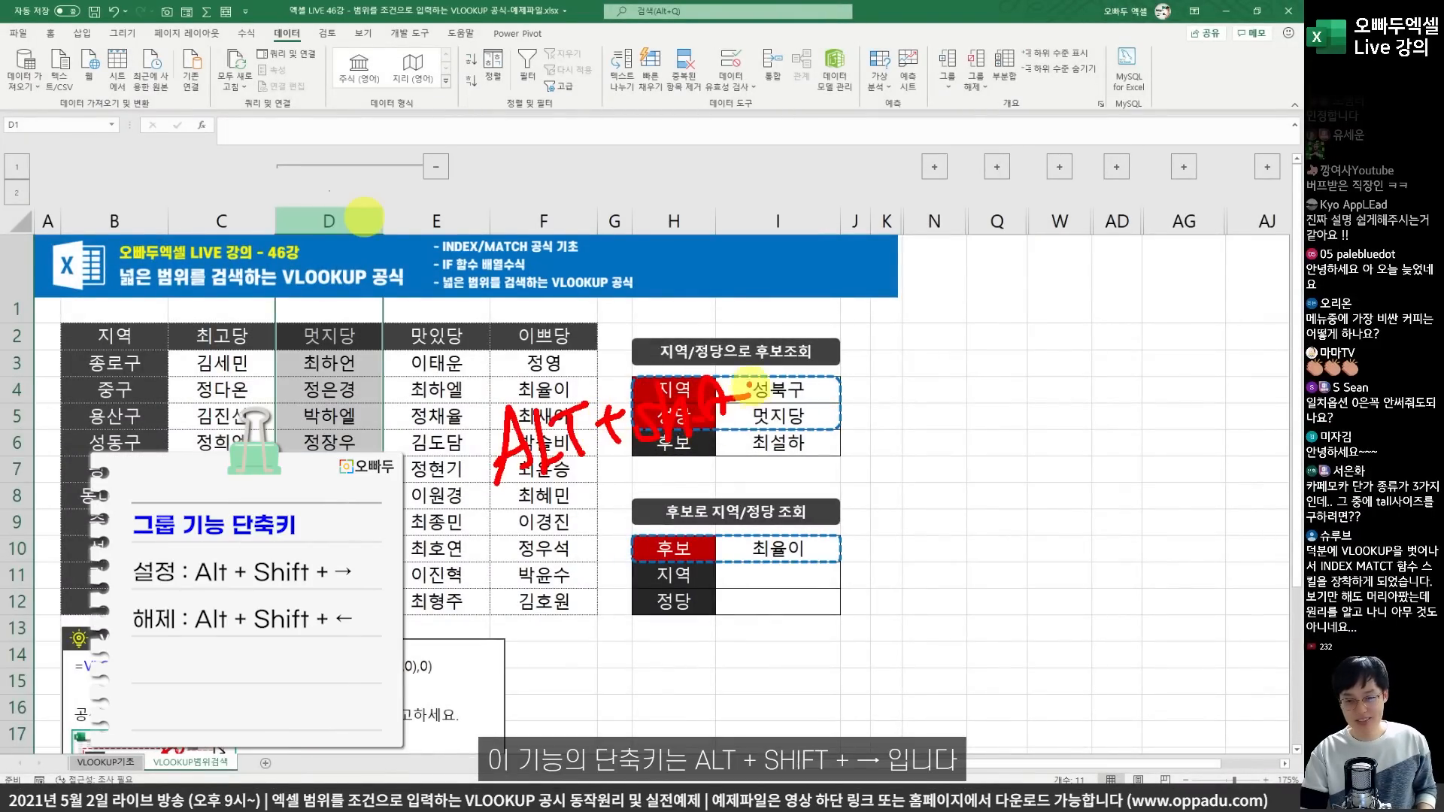
{"action": "mouse_move", "coordinate": [749, 385]}
{"action": "left_mouse_down"}
{"action": "mouse_move", "coordinate": [798, 395]}
{"action": "mouse_move", "coordinate": [865, 373]}
{"action": "left_mouse_up"}
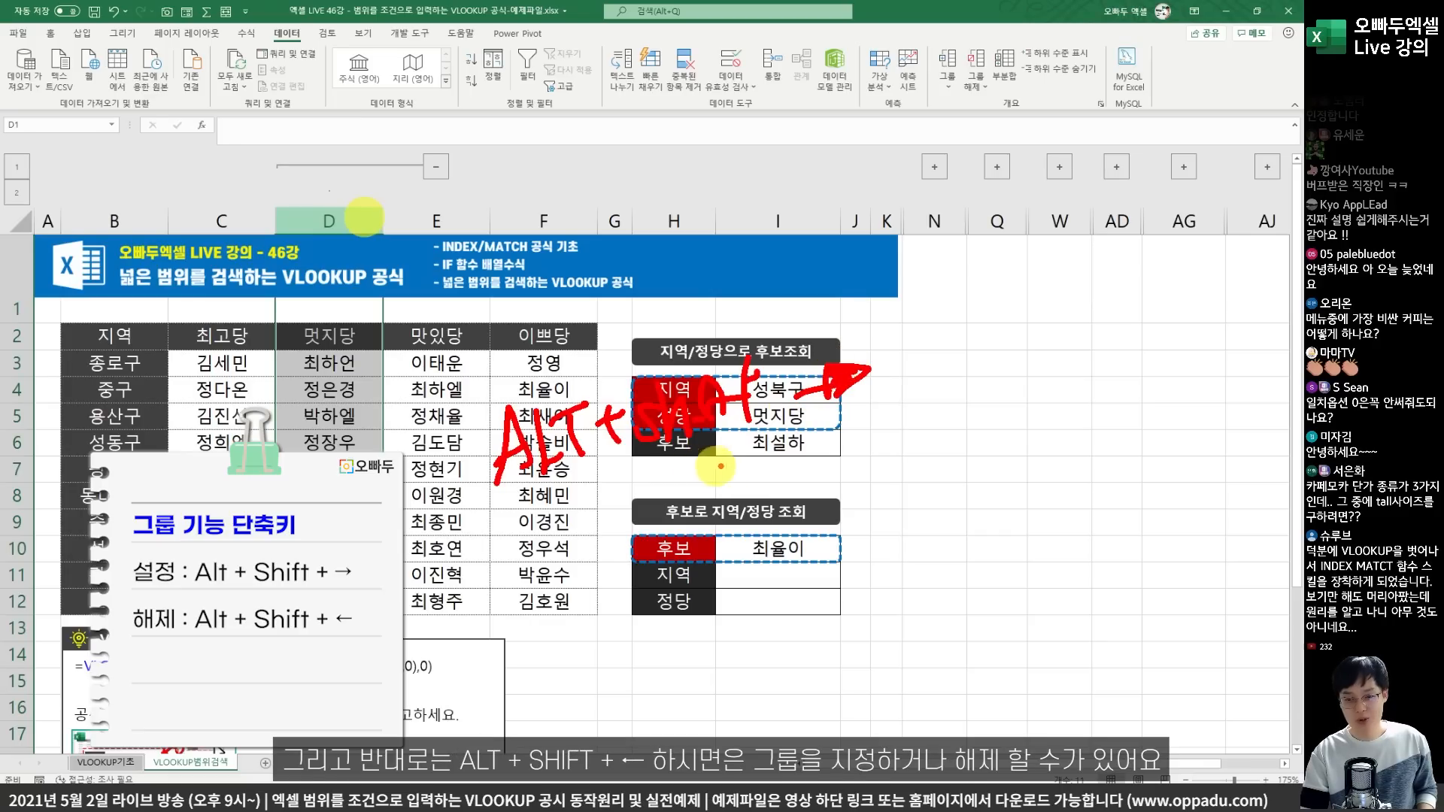
{"action": "left_click_drag", "start_coordinate": [851, 460], "coordinate": [819, 471]}
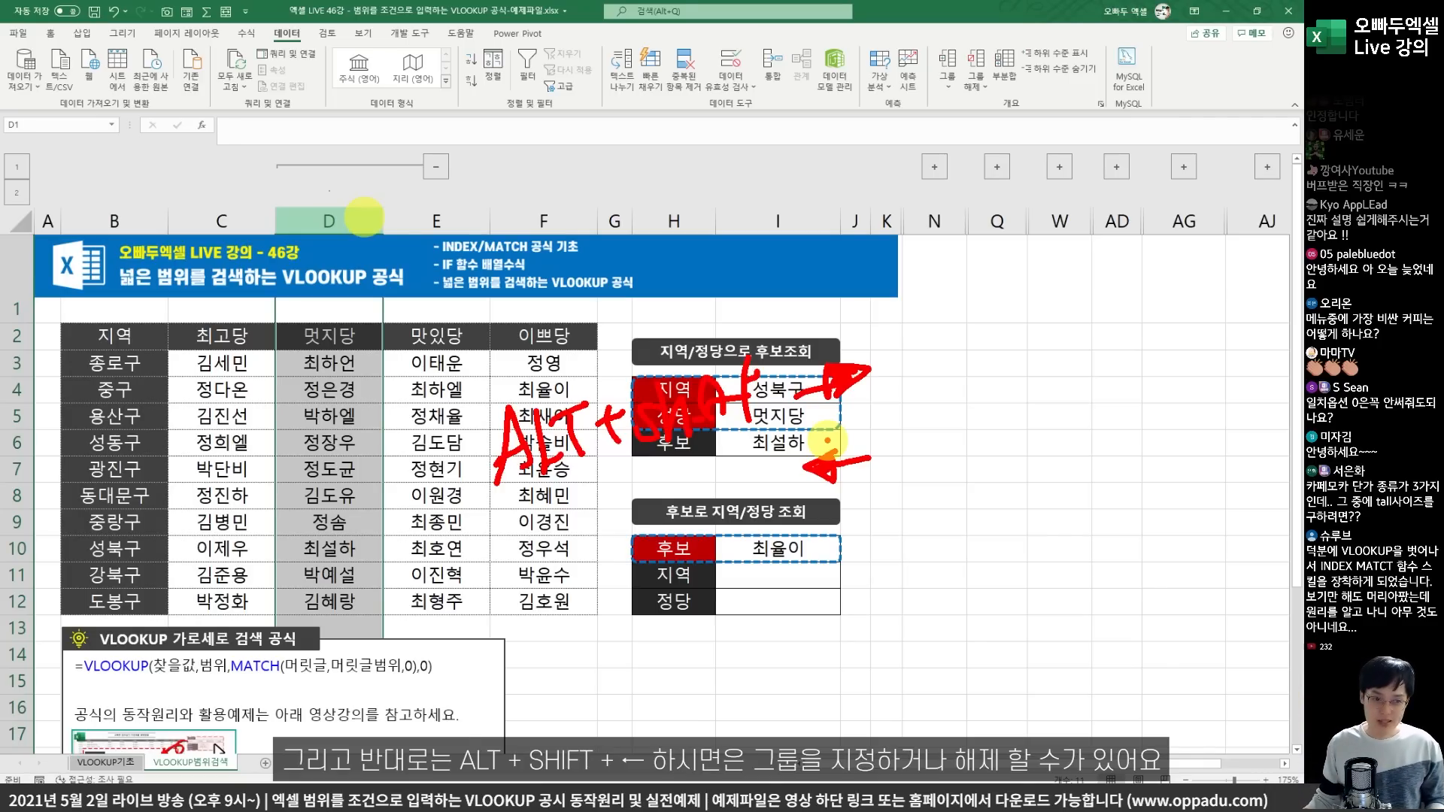
{"action": "key", "text": "Escape"}
{"action": "key", "text": "ctrl+z"}
Group columns C to F, and test collapsing and expanding the new group.
{"action": "left_click_drag", "start_coordinate": [233, 219], "coordinate": [541, 220]}
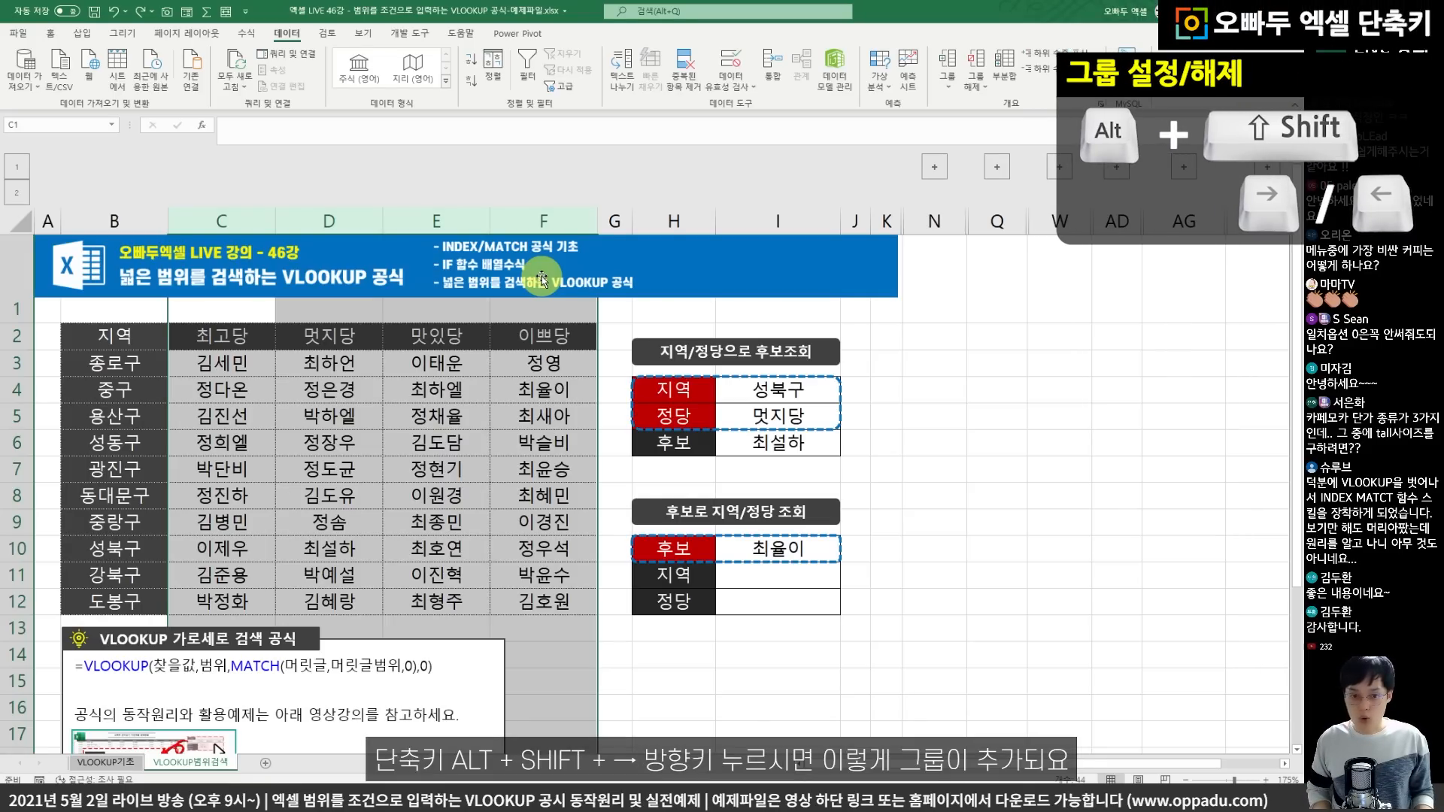
{"action": "key", "text": "alt+shift+Right"}
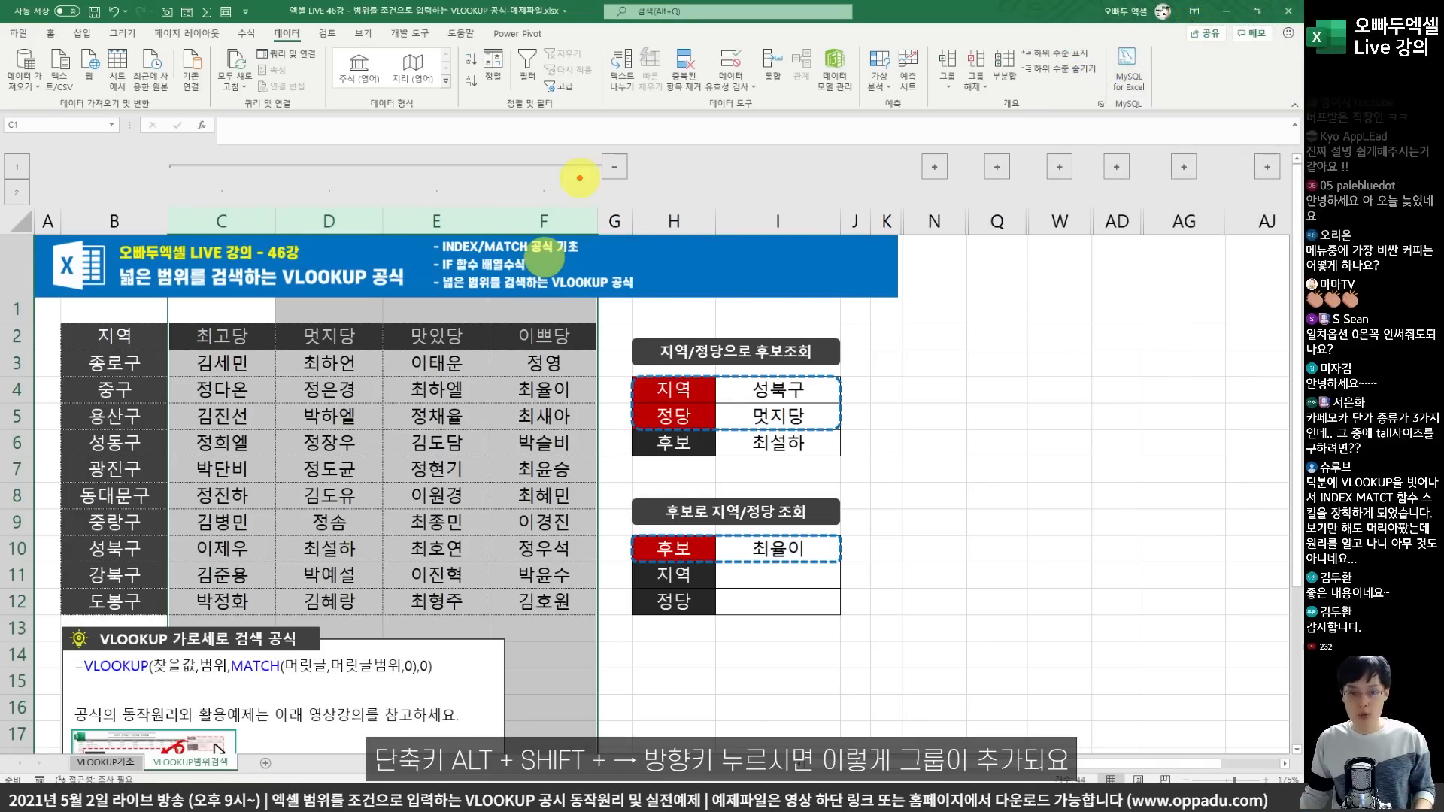
{"action": "left_click_drag", "start_coordinate": [167, 137], "coordinate": [736, 209]}
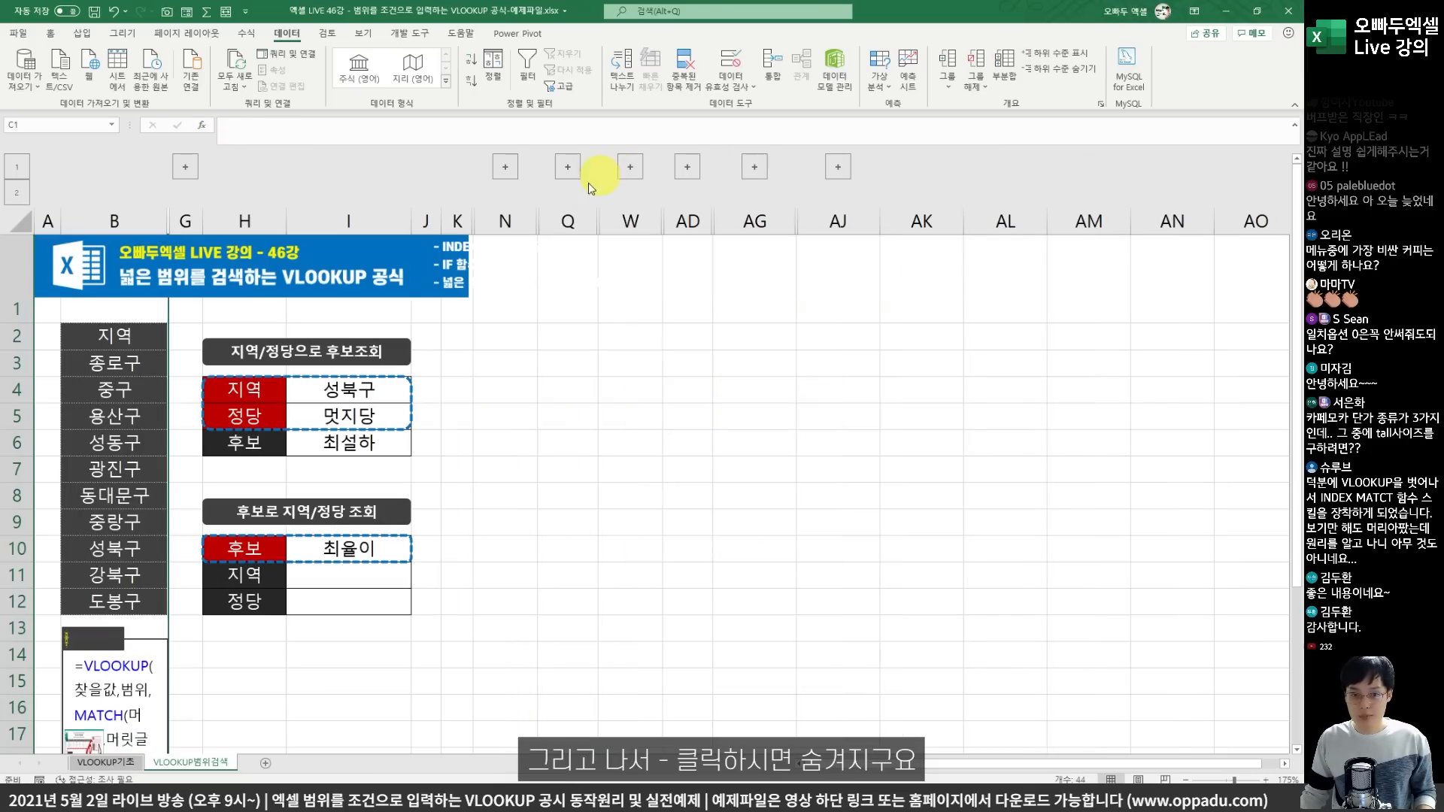
{"action": "left_click", "coordinate": [616, 170]}
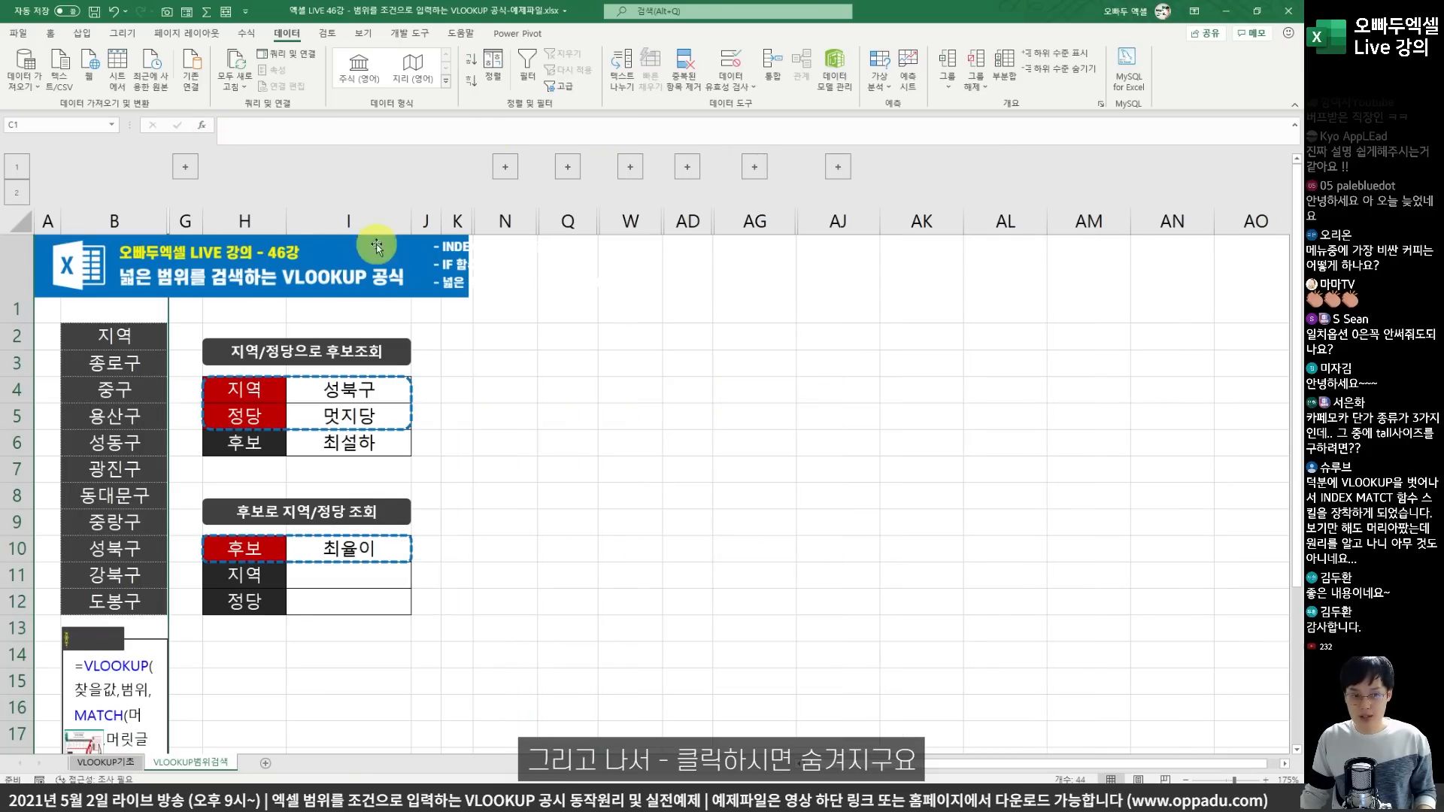
{"action": "left_click", "coordinate": [185, 169]}
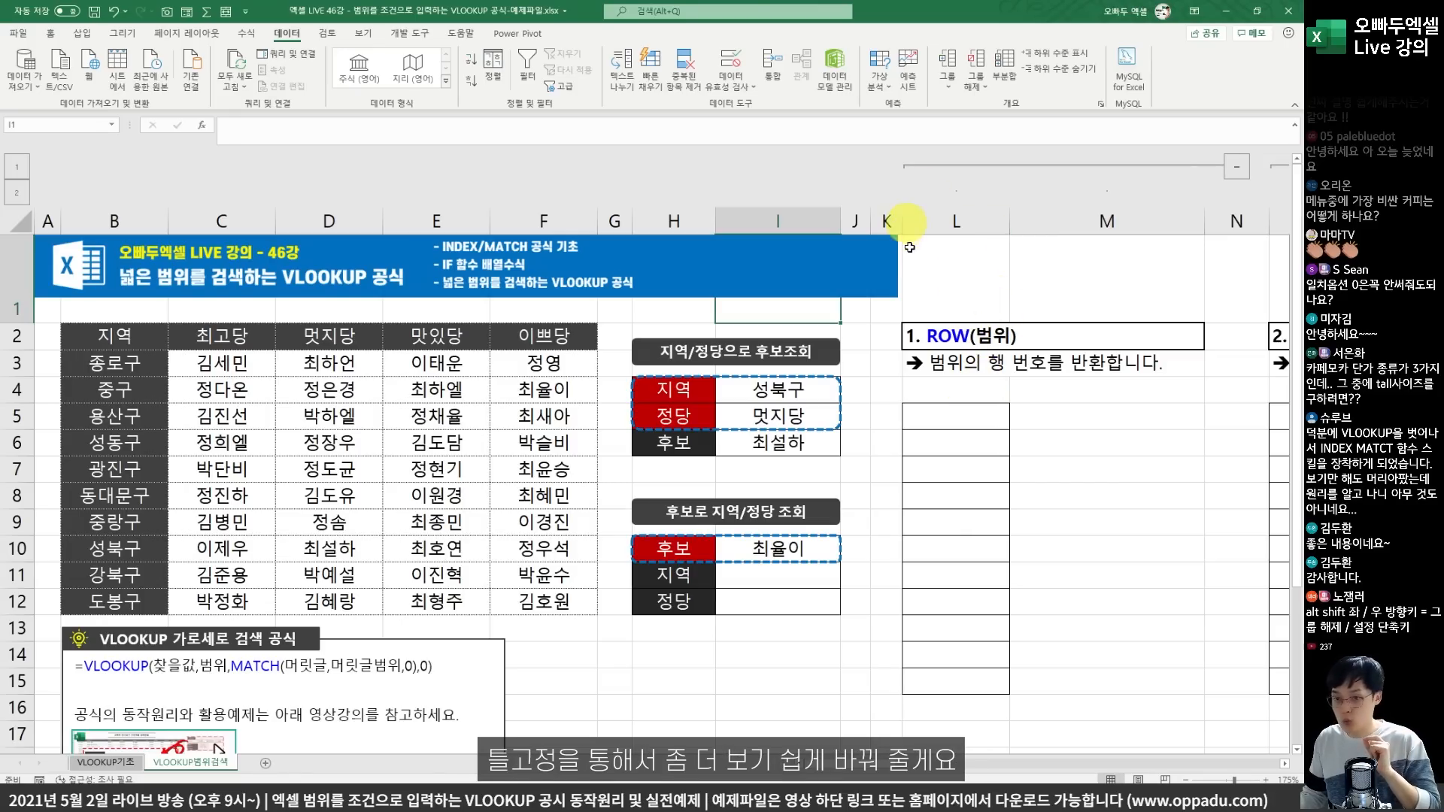
Freeze the panes at column J so that columns A to I stay in view.
{"action": "left_click", "coordinate": [858, 219]}
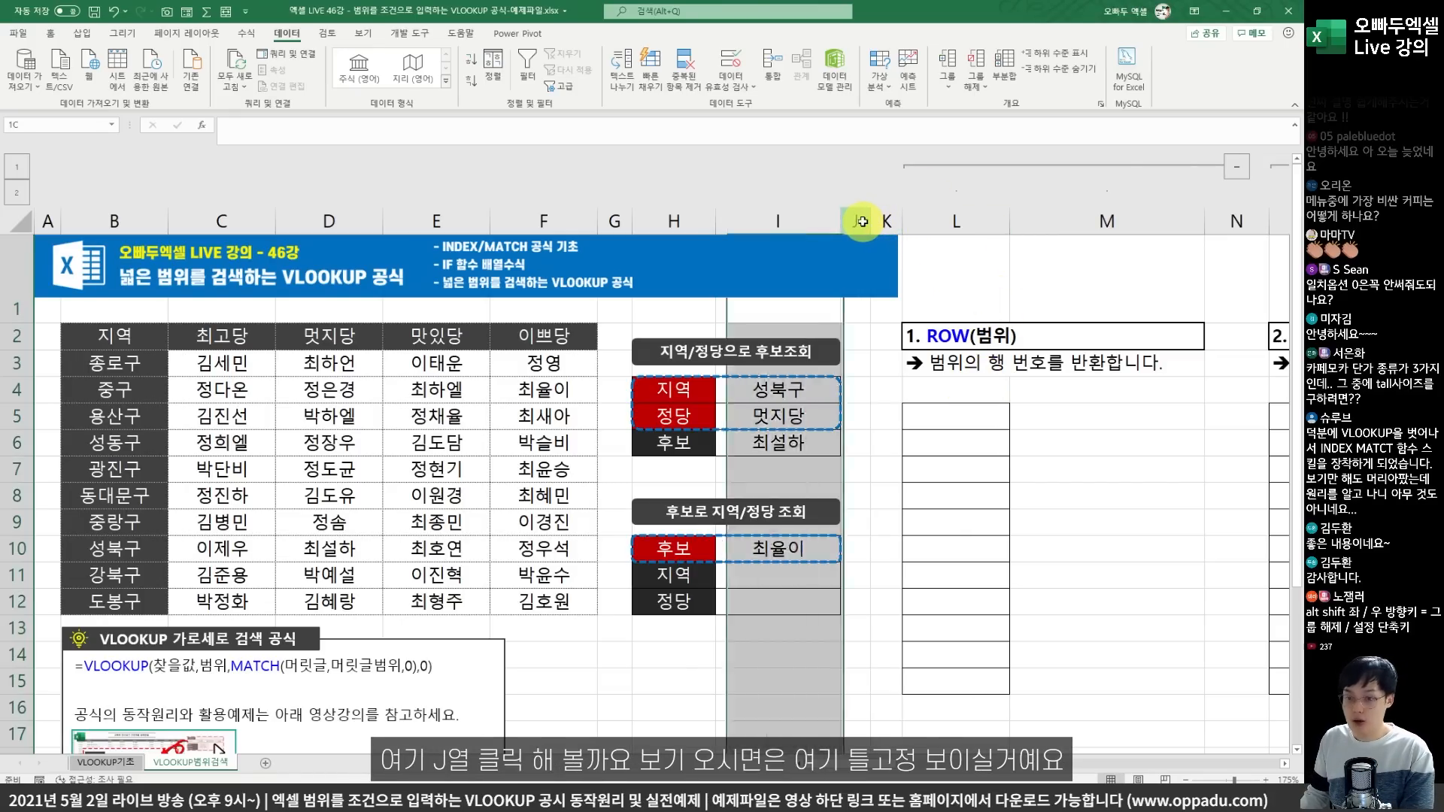
{"action": "left_click", "coordinate": [363, 34]}
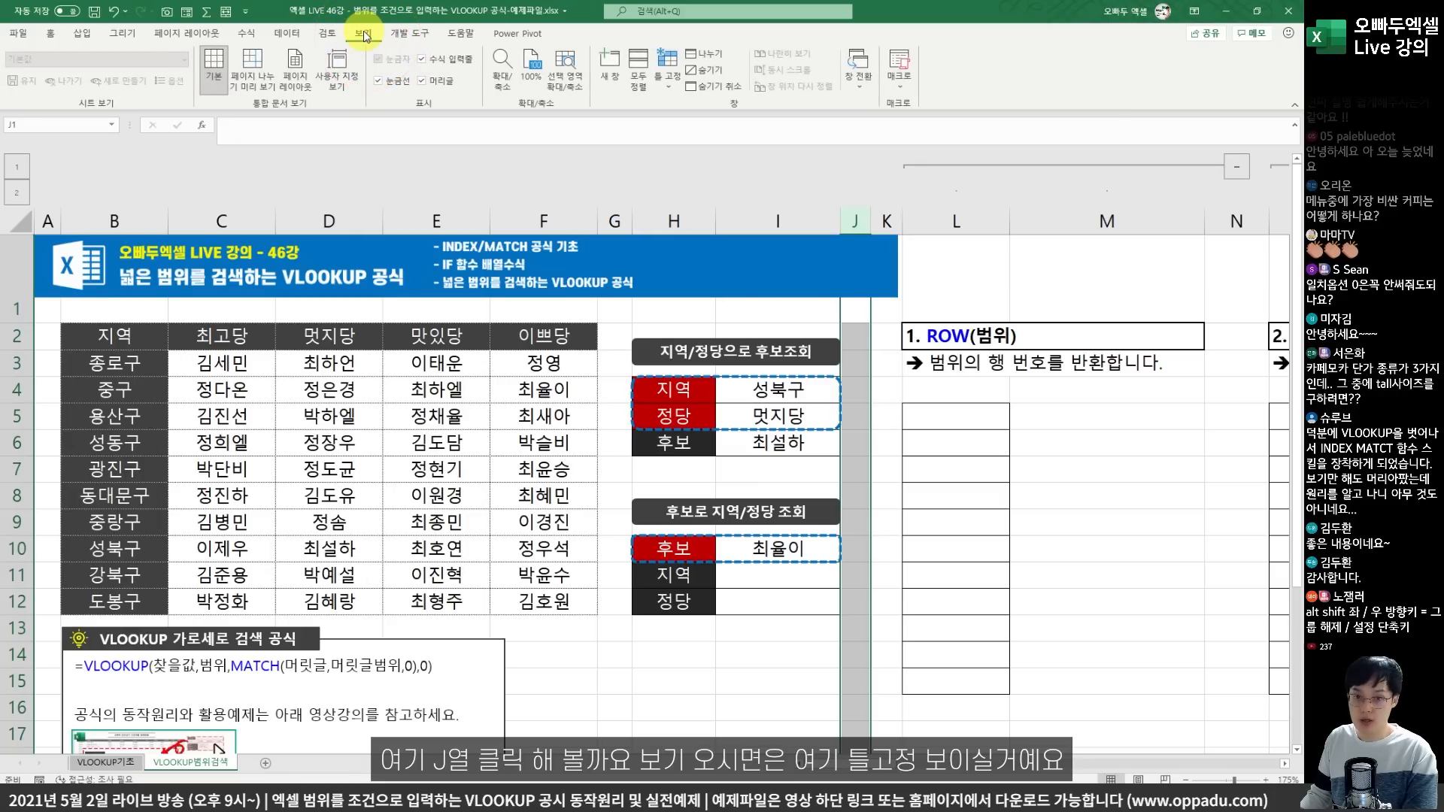
{"action": "left_click", "coordinate": [671, 70]}
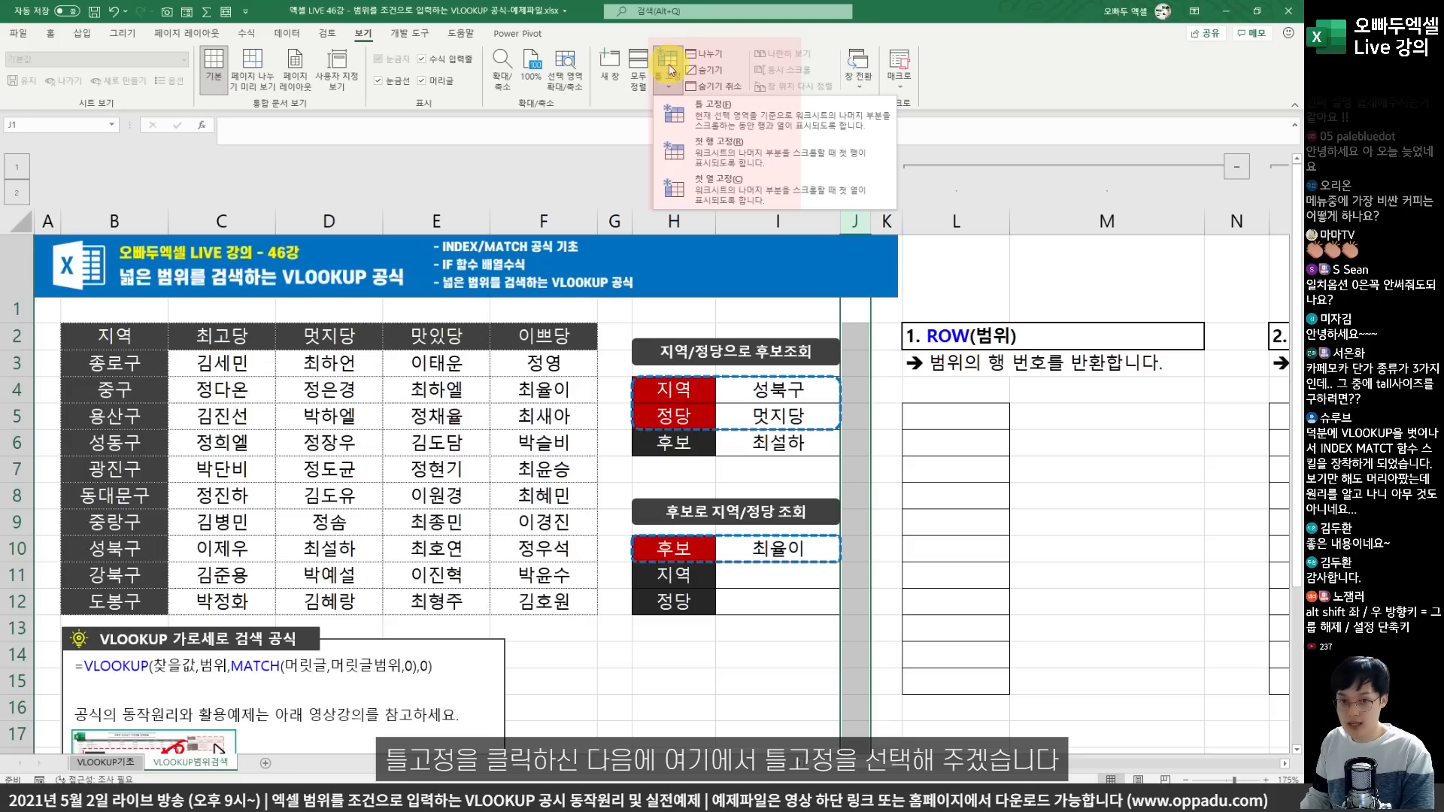
{"action": "left_click", "coordinate": [714, 114]}
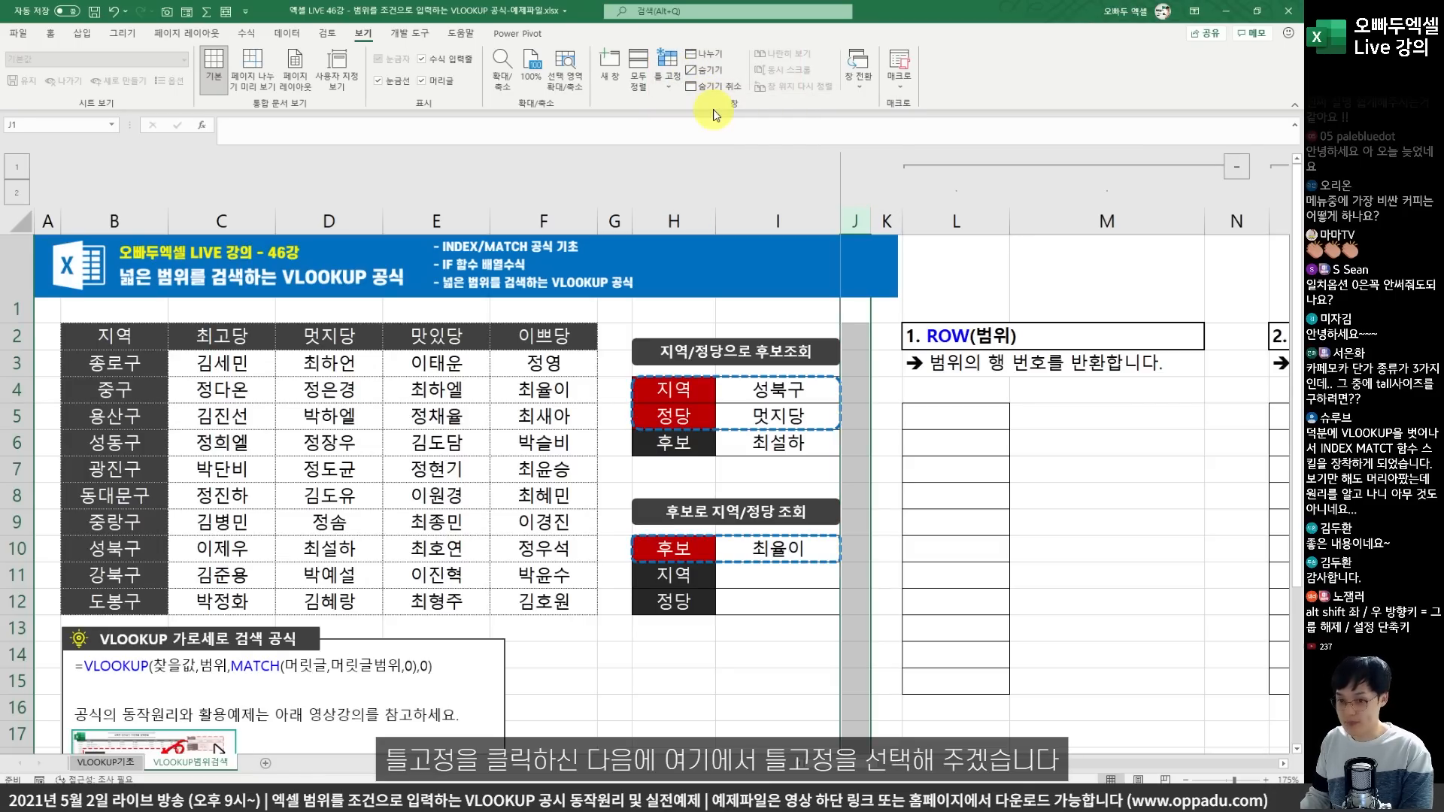
{"action": "left_click", "coordinate": [895, 472]}
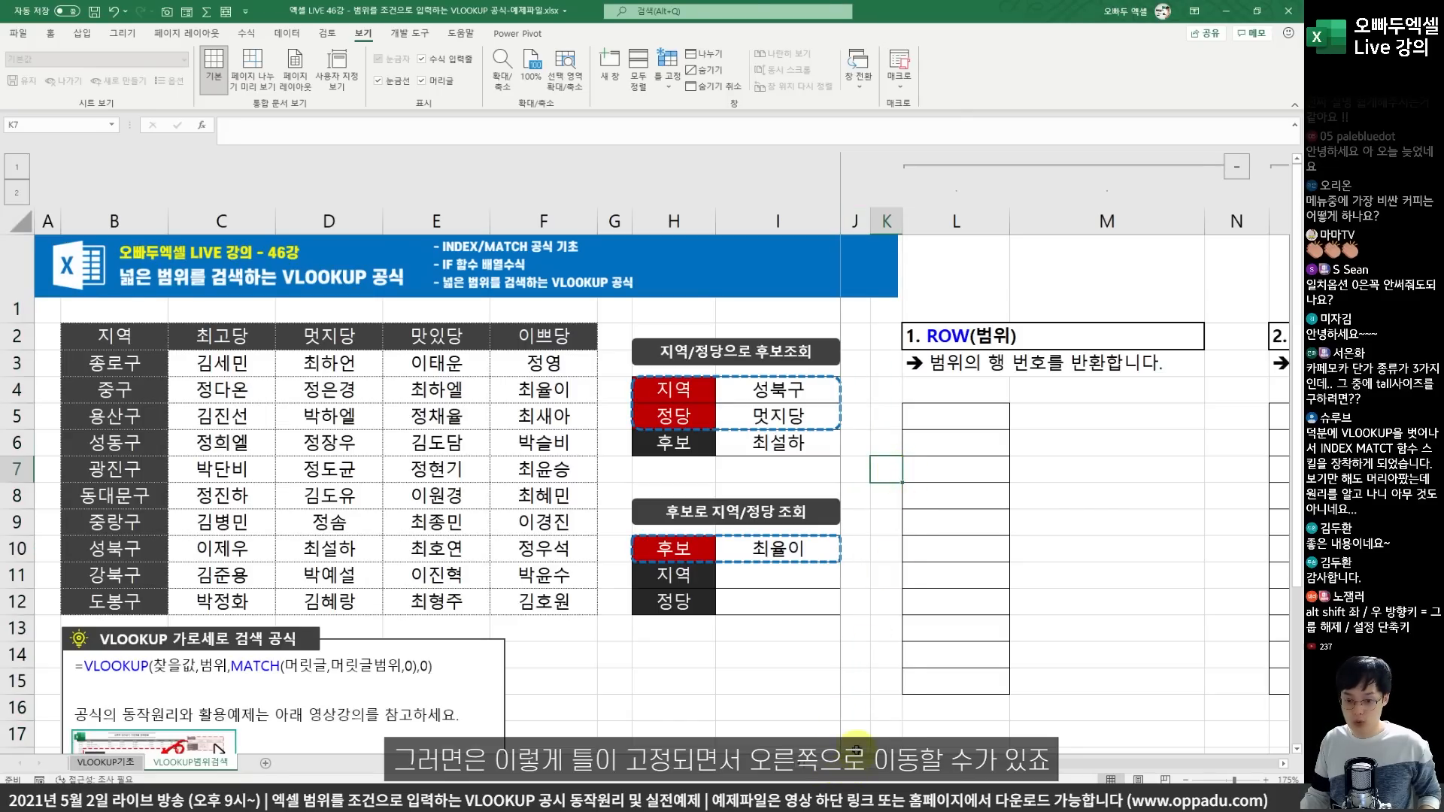
{"action": "left_click", "coordinate": [929, 602]}
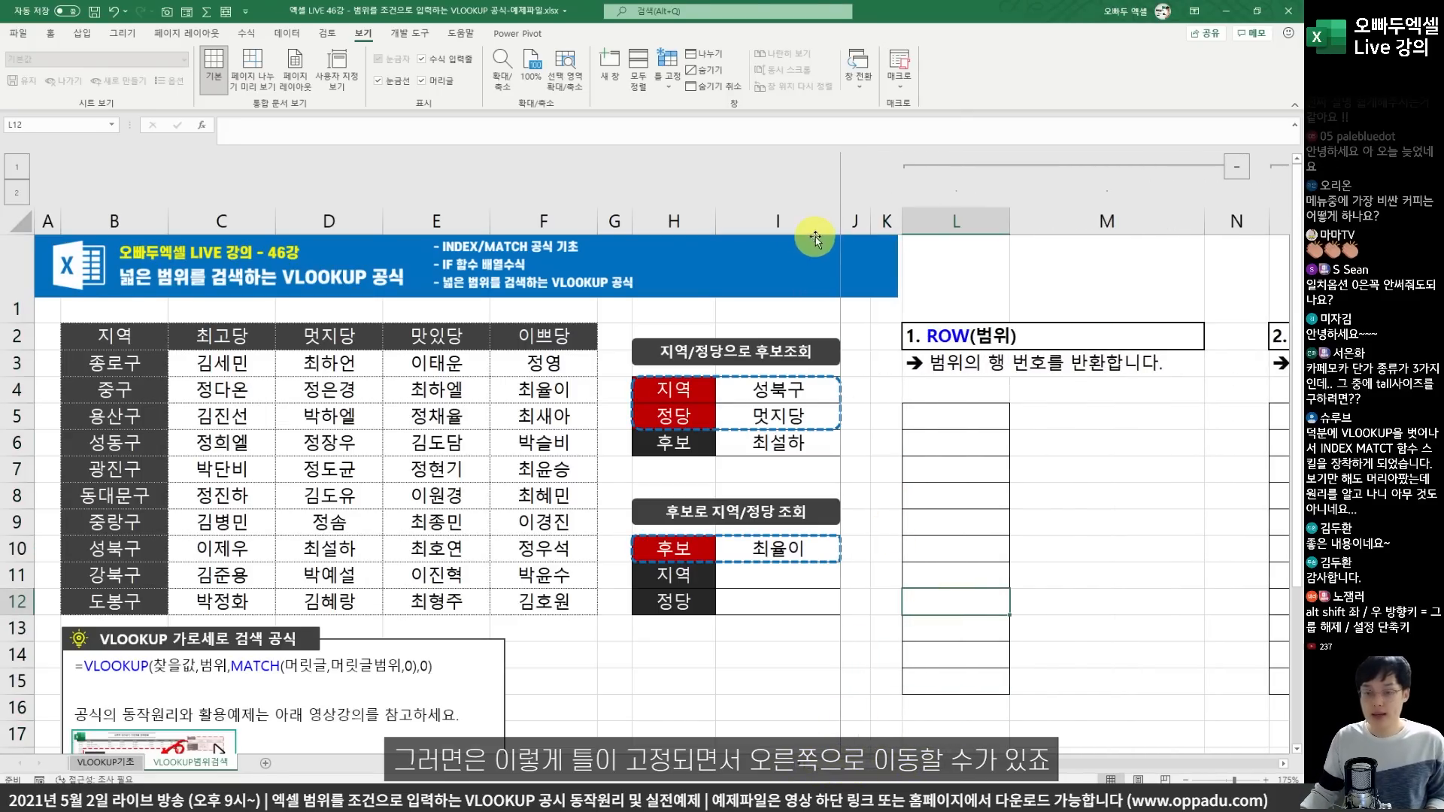
{"action": "left_click", "coordinate": [858, 210]}
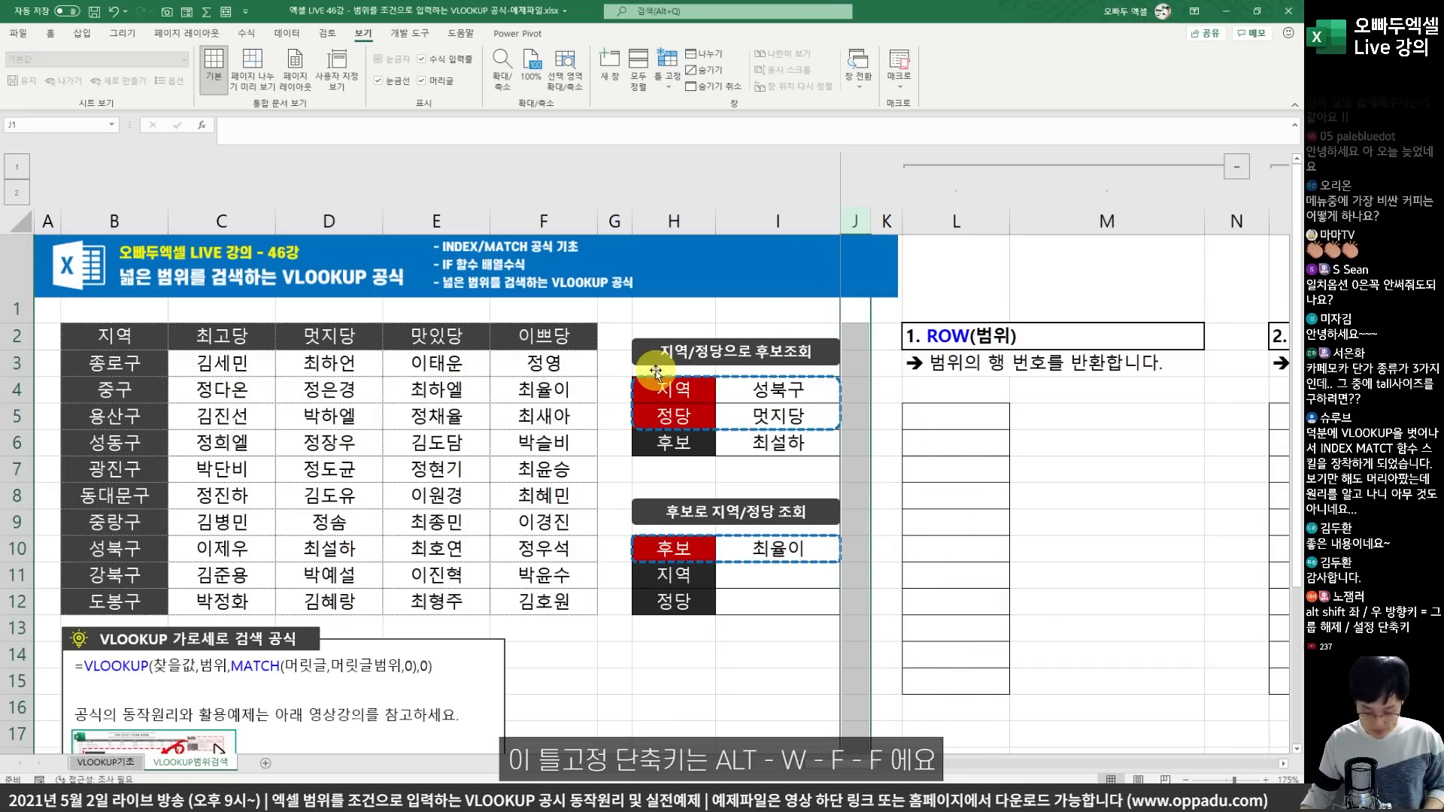
{"action": "key", "text": "ctrl+2"}
{"action": "left_click_drag", "start_coordinate": [549, 366], "coordinate": [531, 451]}
{"action": "left_click_drag", "start_coordinate": [549, 367], "coordinate": [565, 436]}
{"action": "mouse_move", "coordinate": [536, 427]}
{"action": "left_mouse_down"}
{"action": "mouse_move", "coordinate": [564, 412]}
{"action": "mouse_move", "coordinate": [594, 435]}
{"action": "left_mouse_up"}
{"action": "left_click_drag", "start_coordinate": [585, 396], "coordinate": [620, 371]}
{"action": "mouse_move", "coordinate": [600, 382]}
{"action": "left_mouse_down"}
{"action": "mouse_move", "coordinate": [617, 425]}
{"action": "mouse_move", "coordinate": [836, 346]}
{"action": "left_mouse_up"}
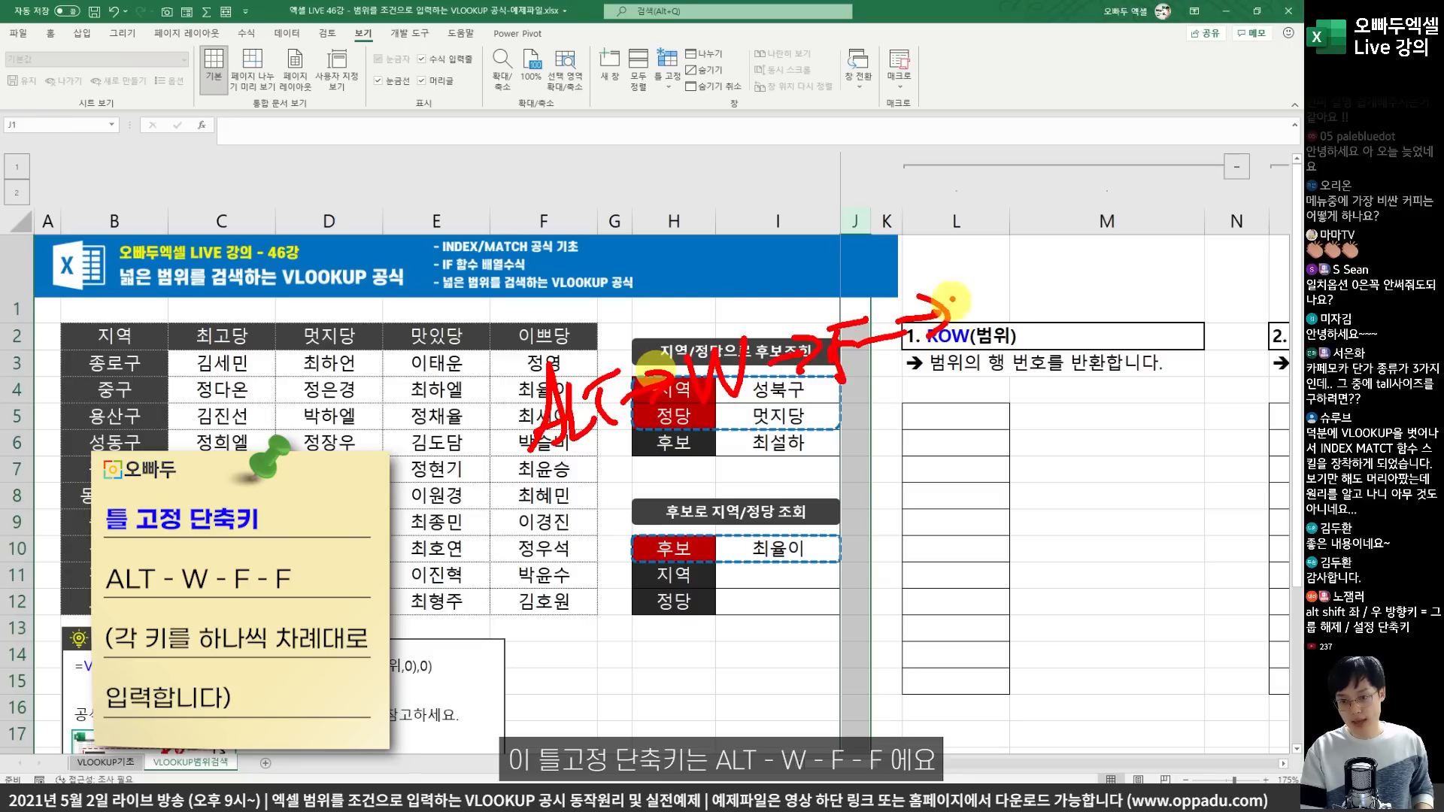
{"action": "key", "text": "Escape"}
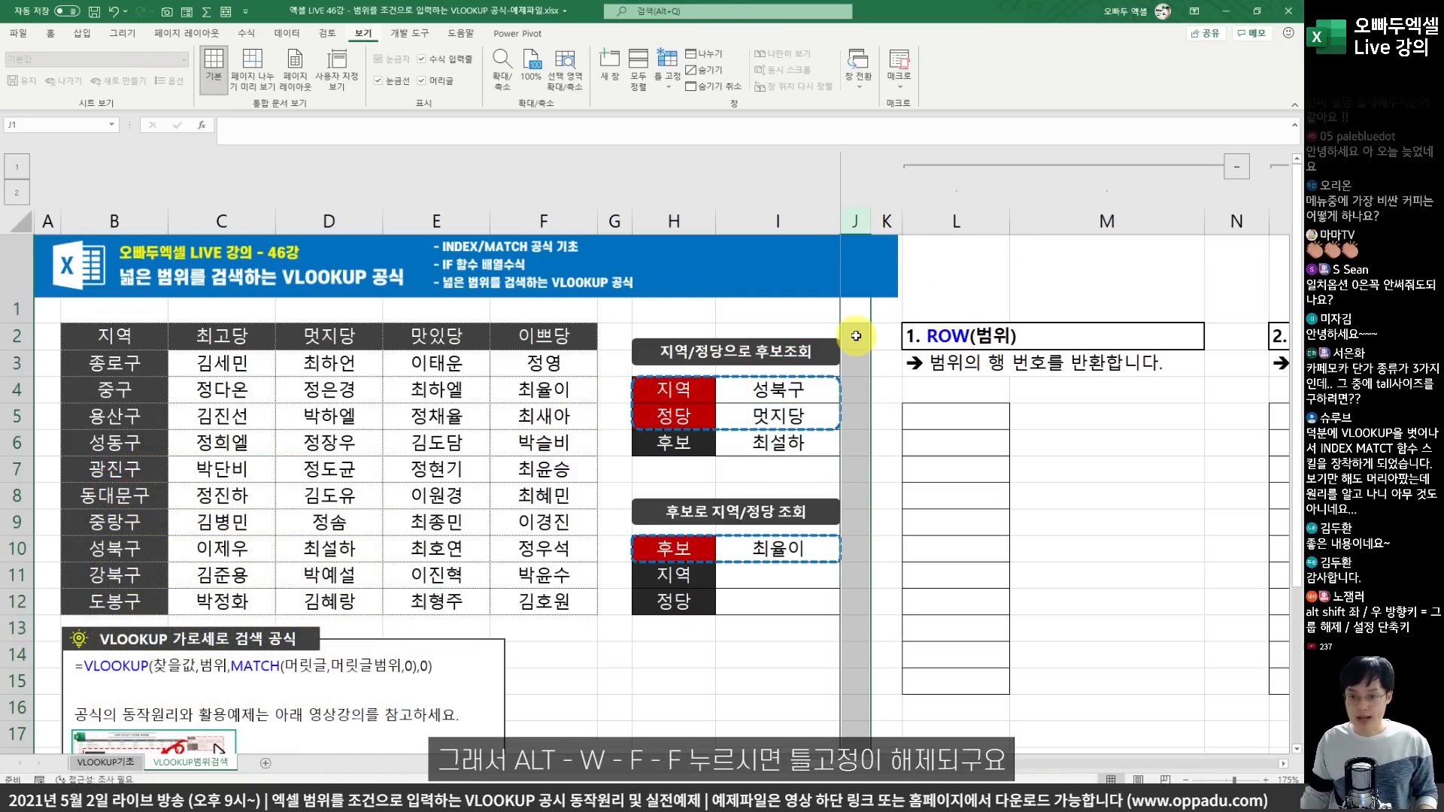
Unfreeze the panes, and freeze them again at column J.
{"action": "key", "text": "alt+w"}
{"action": "key", "text": "f"}
{"action": "key", "text": "f"}
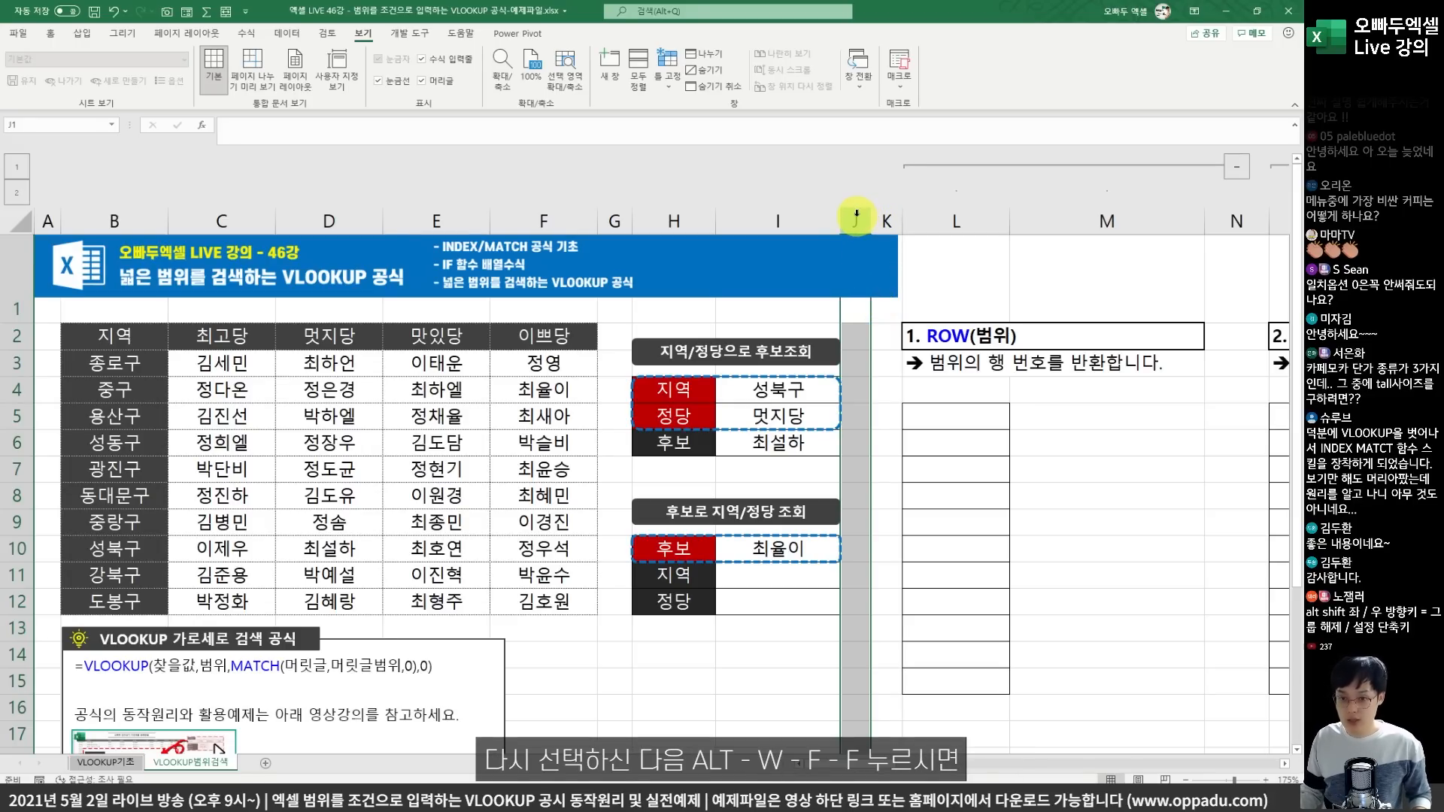
{"action": "key", "text": "alt+w"}
{"action": "key", "text": "f"}
{"action": "key", "text": "f"}
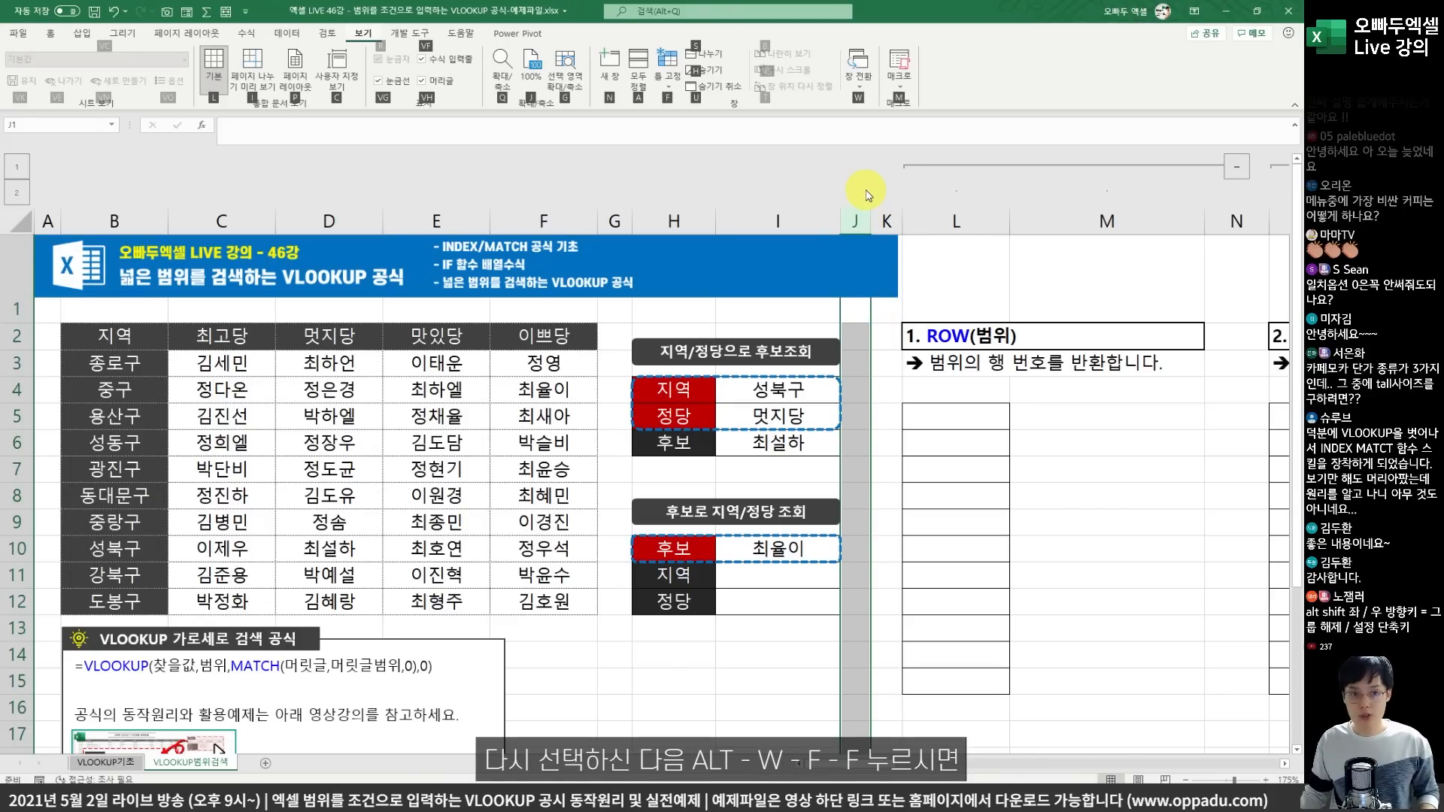
{"action": "left_click", "coordinate": [936, 388]}
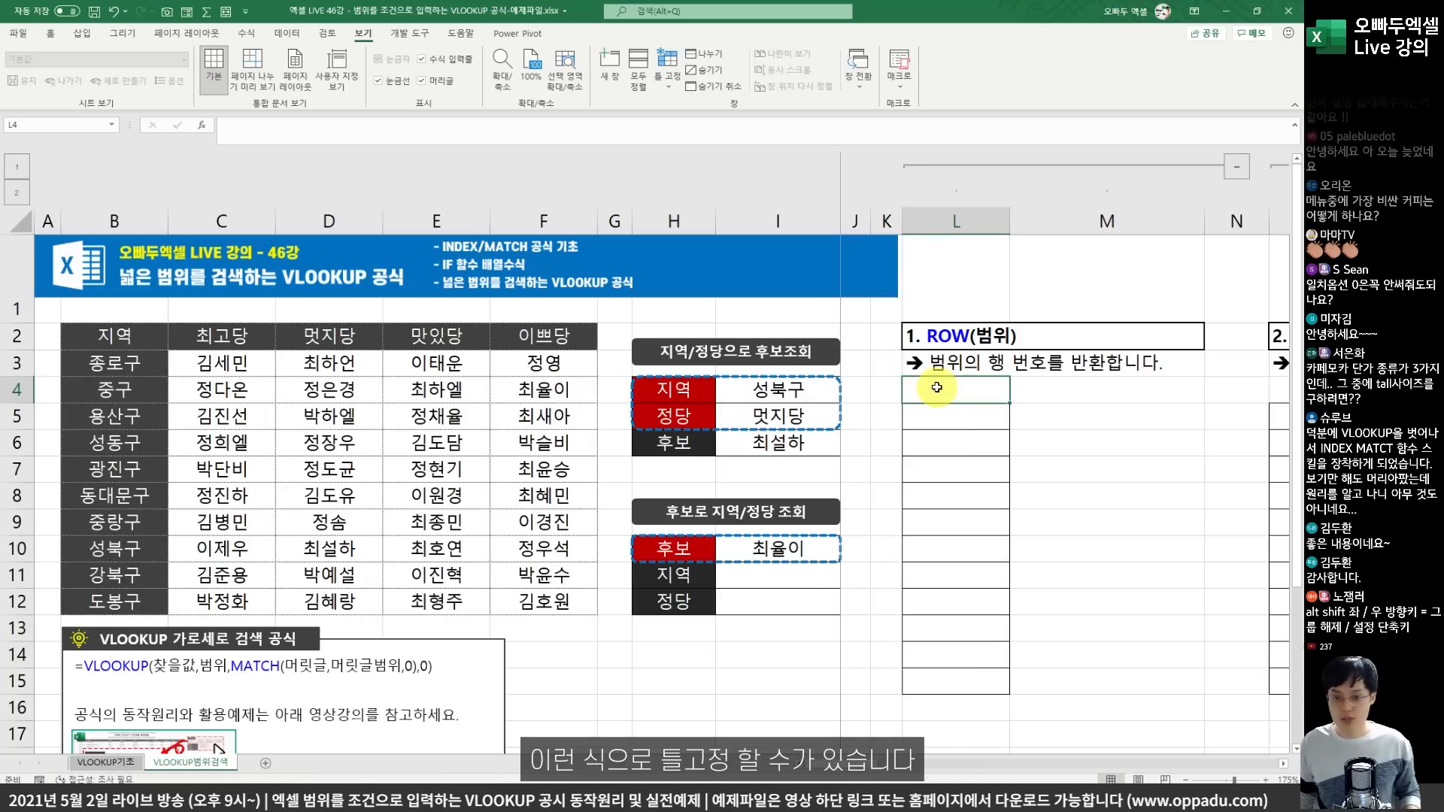
{"action": "left_click", "coordinate": [946, 602]}
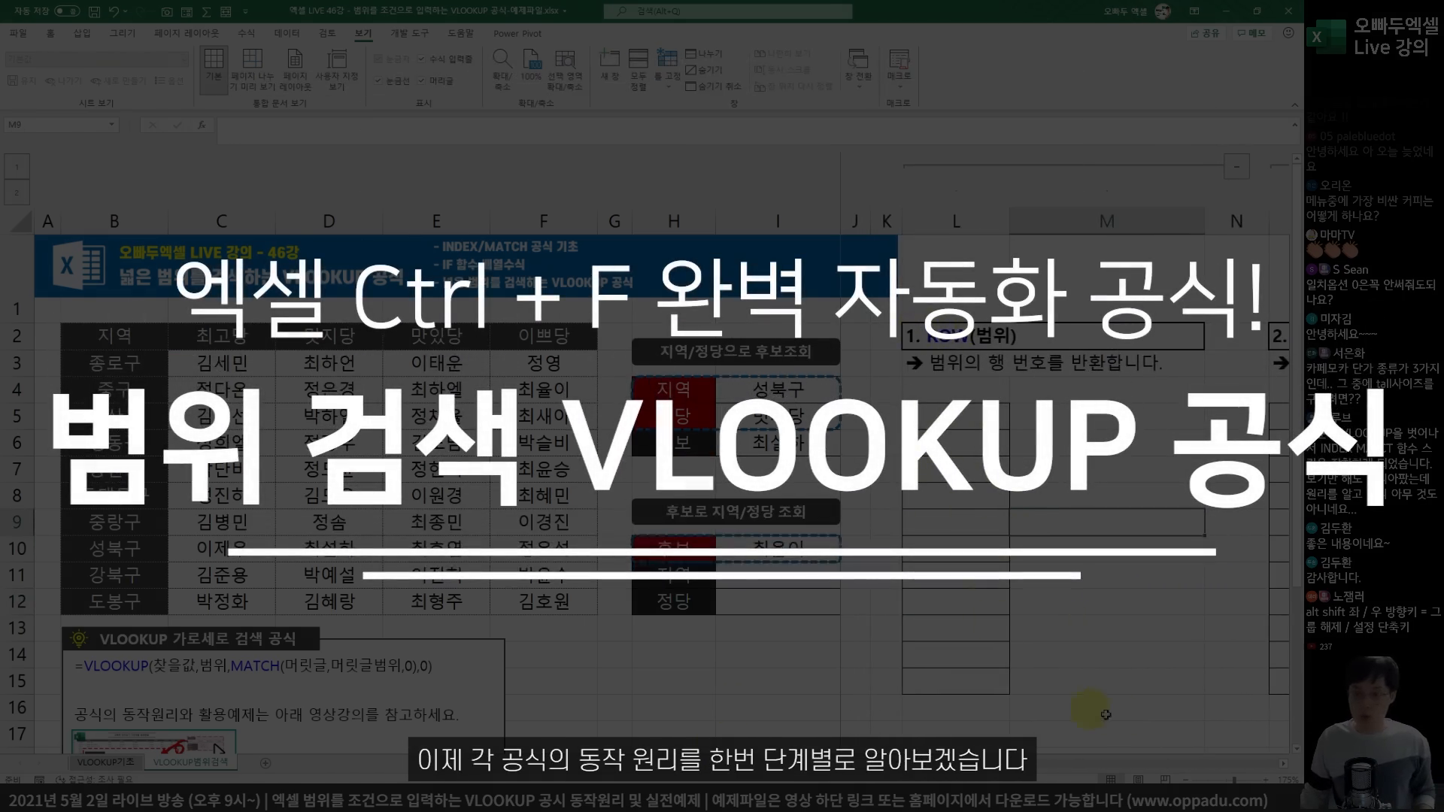
Select cell L5, the first cell of the output range under the ROW(범위) heading.
{"action": "scroll", "coordinate": [987, 421], "scroll_direction": "down", "scroll_amount": 2}
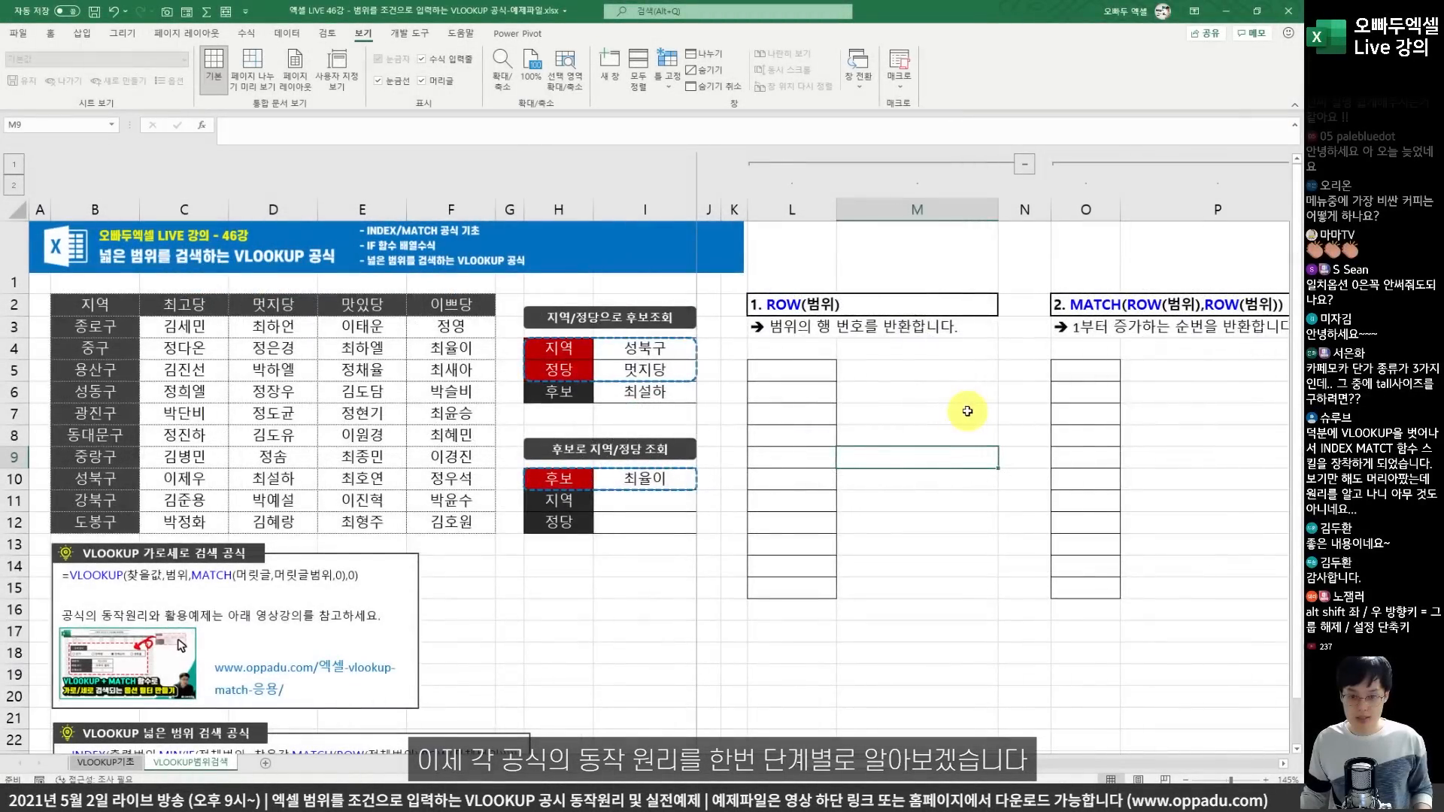
{"action": "left_click", "coordinate": [820, 376]}
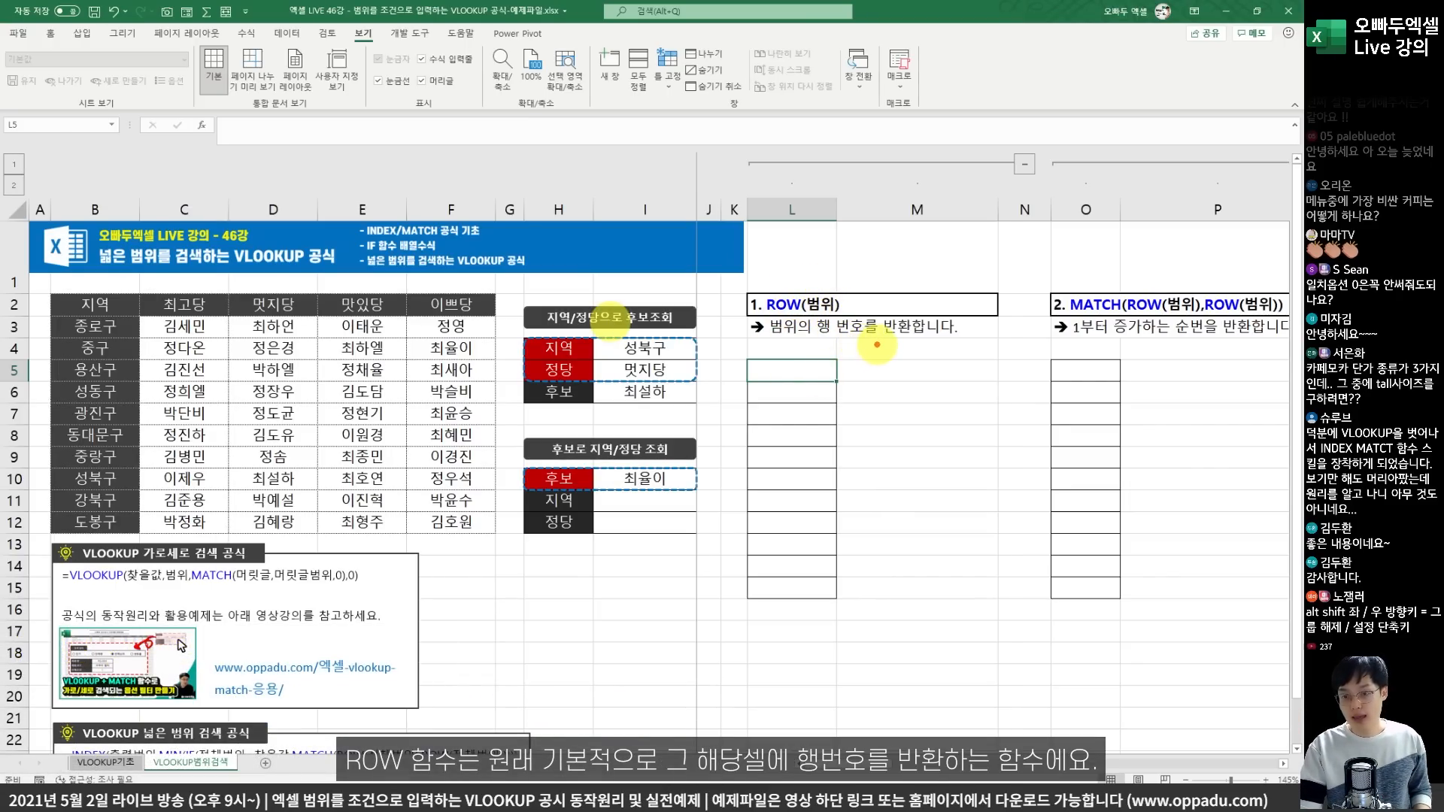
{"action": "mouse_move", "coordinate": [858, 347]}
{"action": "left_mouse_down"}
{"action": "mouse_move", "coordinate": [803, 331]}
{"action": "mouse_move", "coordinate": [842, 301]}
{"action": "mouse_move", "coordinate": [867, 337]}
{"action": "mouse_move", "coordinate": [805, 331]}
{"action": "mouse_move", "coordinate": [835, 285]}
{"action": "mouse_move", "coordinate": [877, 301]}
{"action": "left_mouse_up"}
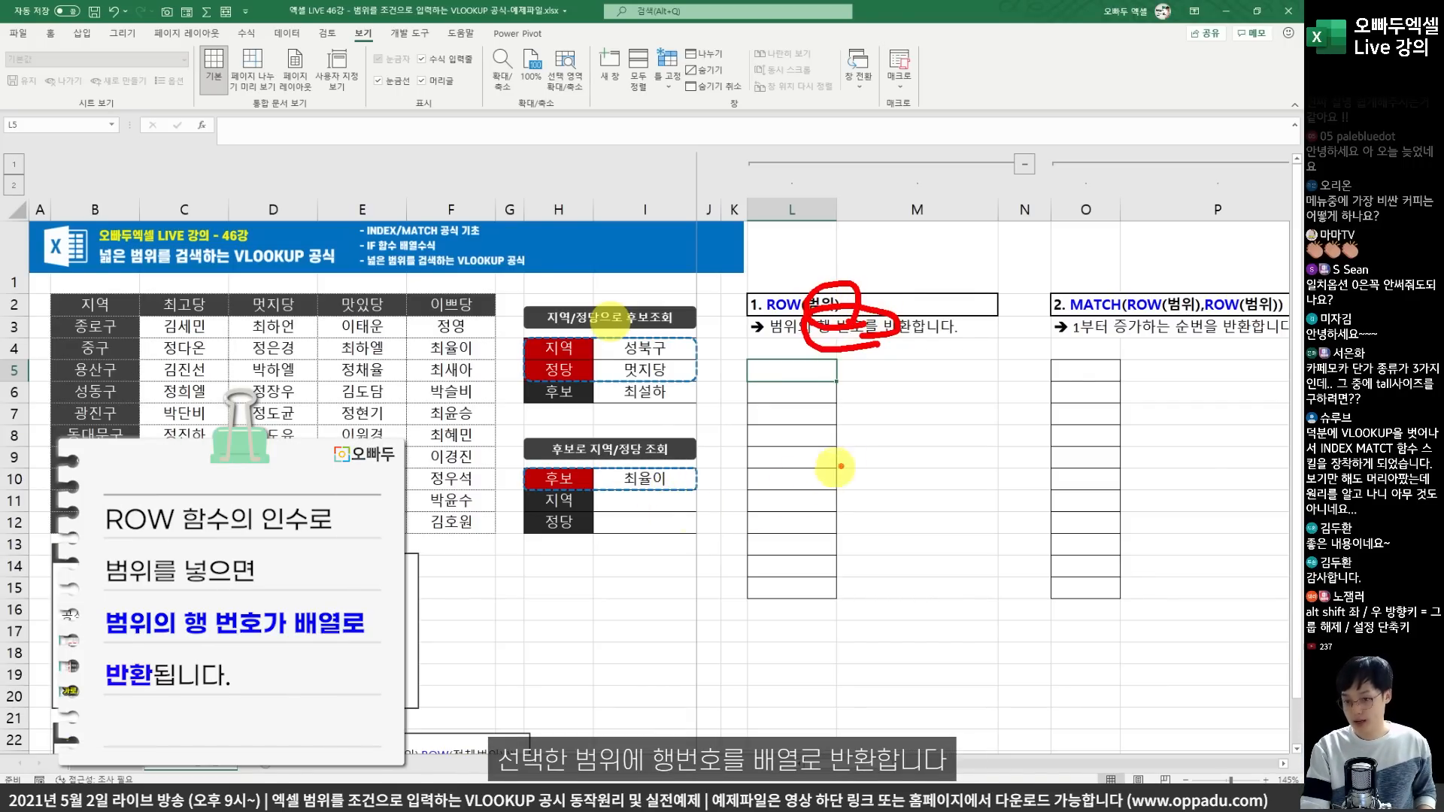
{"action": "left_click_drag", "start_coordinate": [872, 370], "coordinate": [862, 368]}
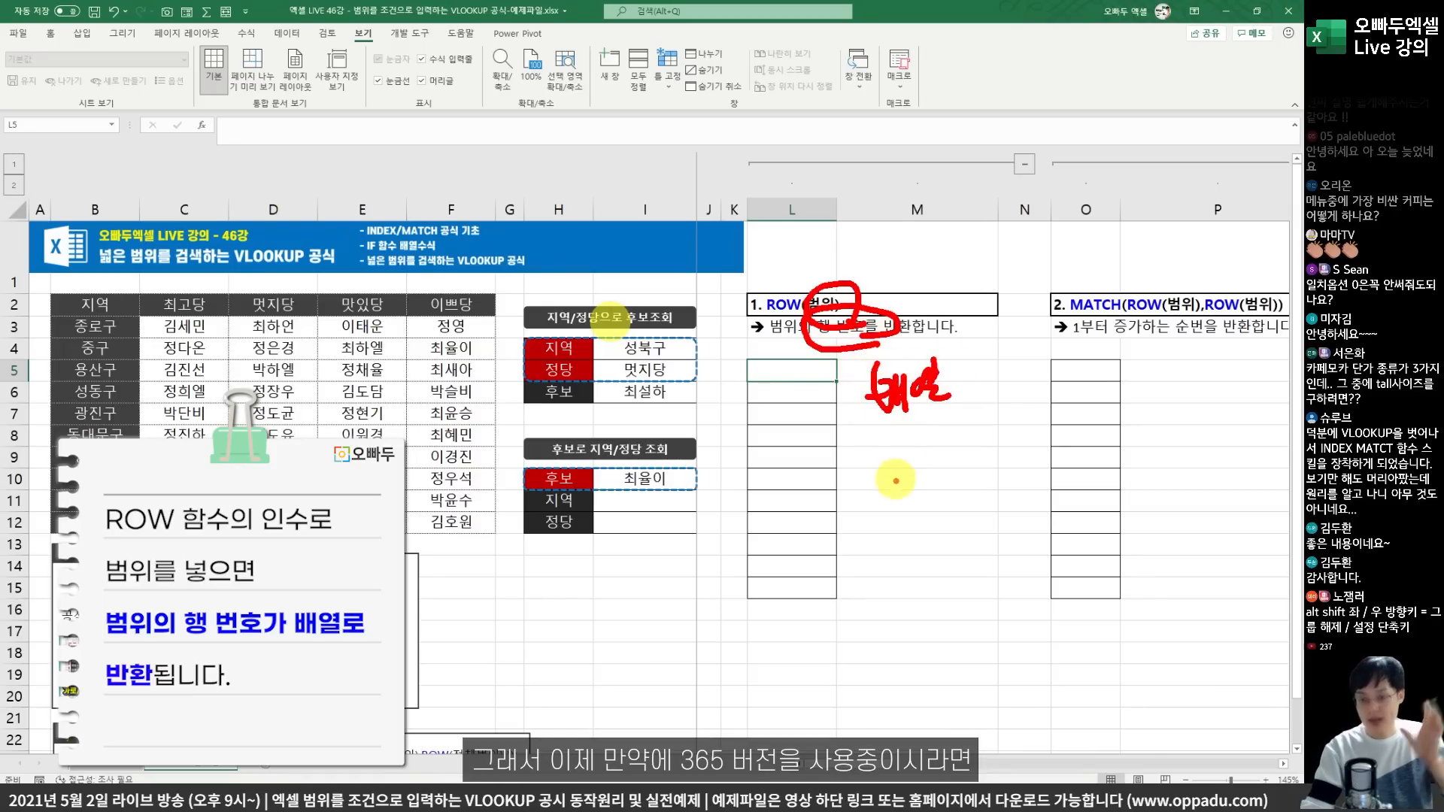
{"action": "mouse_move", "coordinate": [892, 474]}
{"action": "left_mouse_down"}
{"action": "mouse_move", "coordinate": [910, 463]}
{"action": "mouse_move", "coordinate": [933, 507]}
{"action": "mouse_move", "coordinate": [966, 457]}
{"action": "left_mouse_up"}
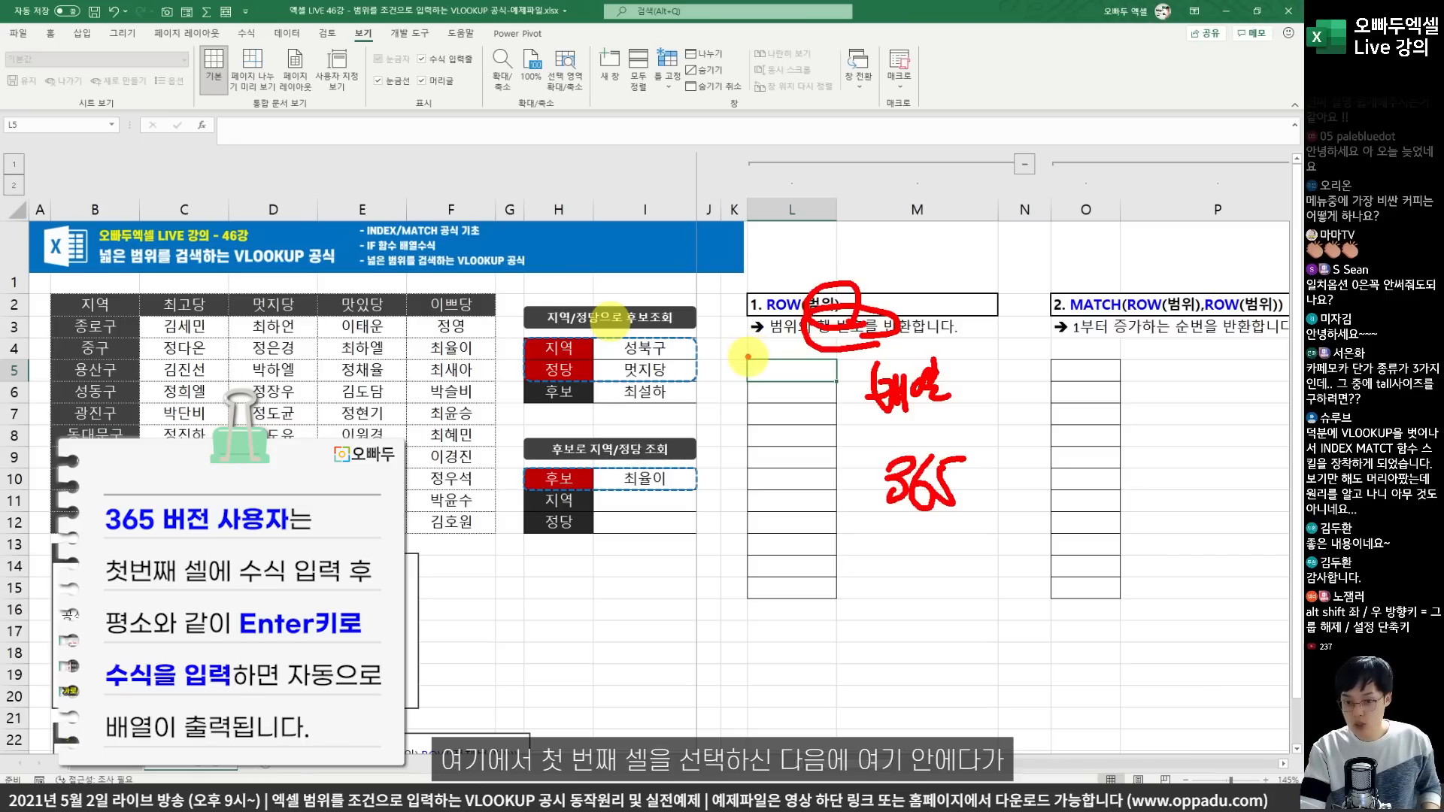
{"action": "mouse_move", "coordinate": [755, 362]}
{"action": "left_mouse_down"}
{"action": "mouse_move", "coordinate": [822, 384]}
{"action": "mouse_move", "coordinate": [826, 368]}
{"action": "left_mouse_up"}
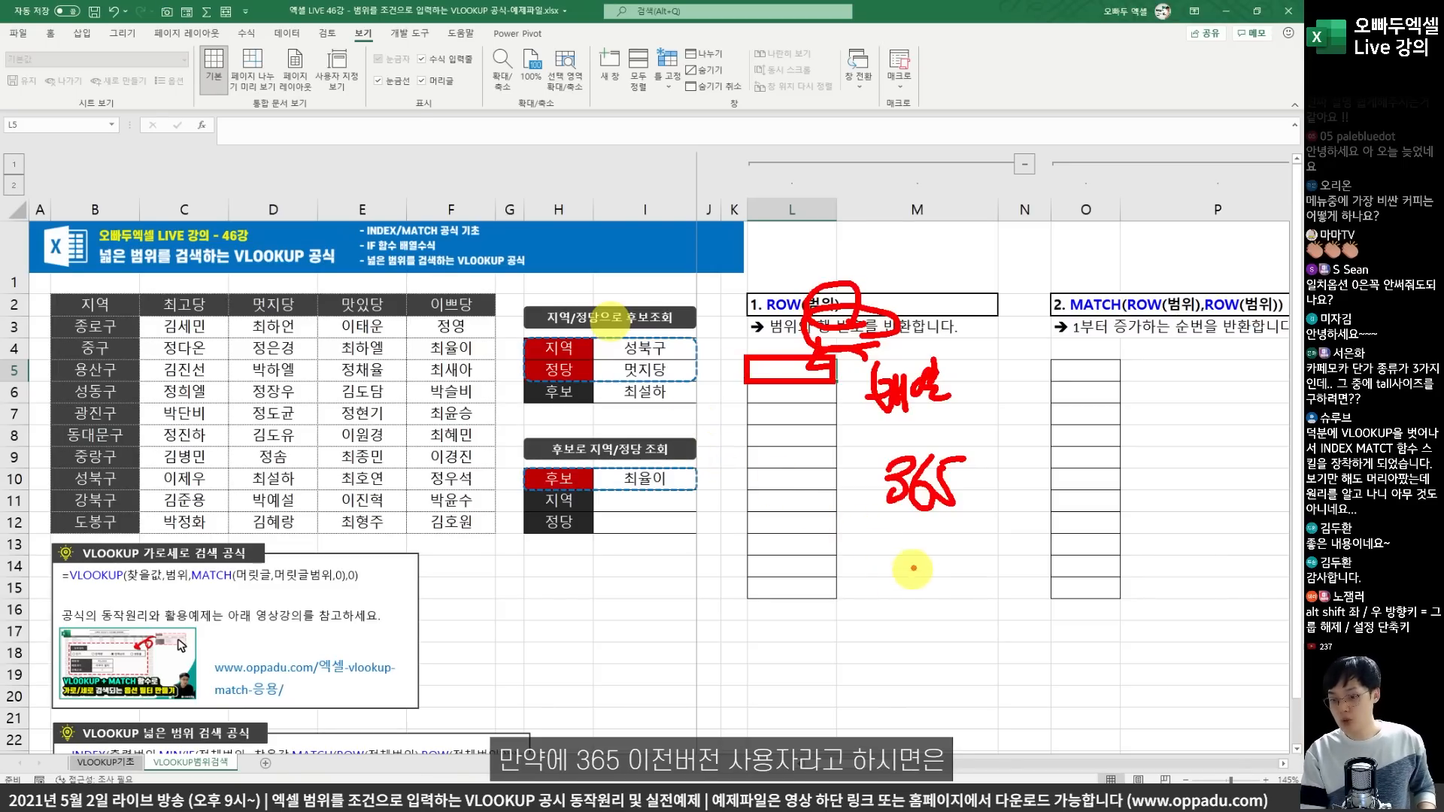
{"action": "mouse_move", "coordinate": [922, 558]}
{"action": "left_mouse_down"}
{"action": "mouse_move", "coordinate": [937, 547]}
{"action": "mouse_move", "coordinate": [945, 578]}
{"action": "left_mouse_up"}
{"action": "mouse_move", "coordinate": [951, 565]}
{"action": "left_mouse_down"}
{"action": "mouse_move", "coordinate": [962, 576]}
{"action": "mouse_move", "coordinate": [972, 565]}
{"action": "left_mouse_up"}
{"action": "left_click_drag", "start_coordinate": [974, 548], "coordinate": [976, 588]}
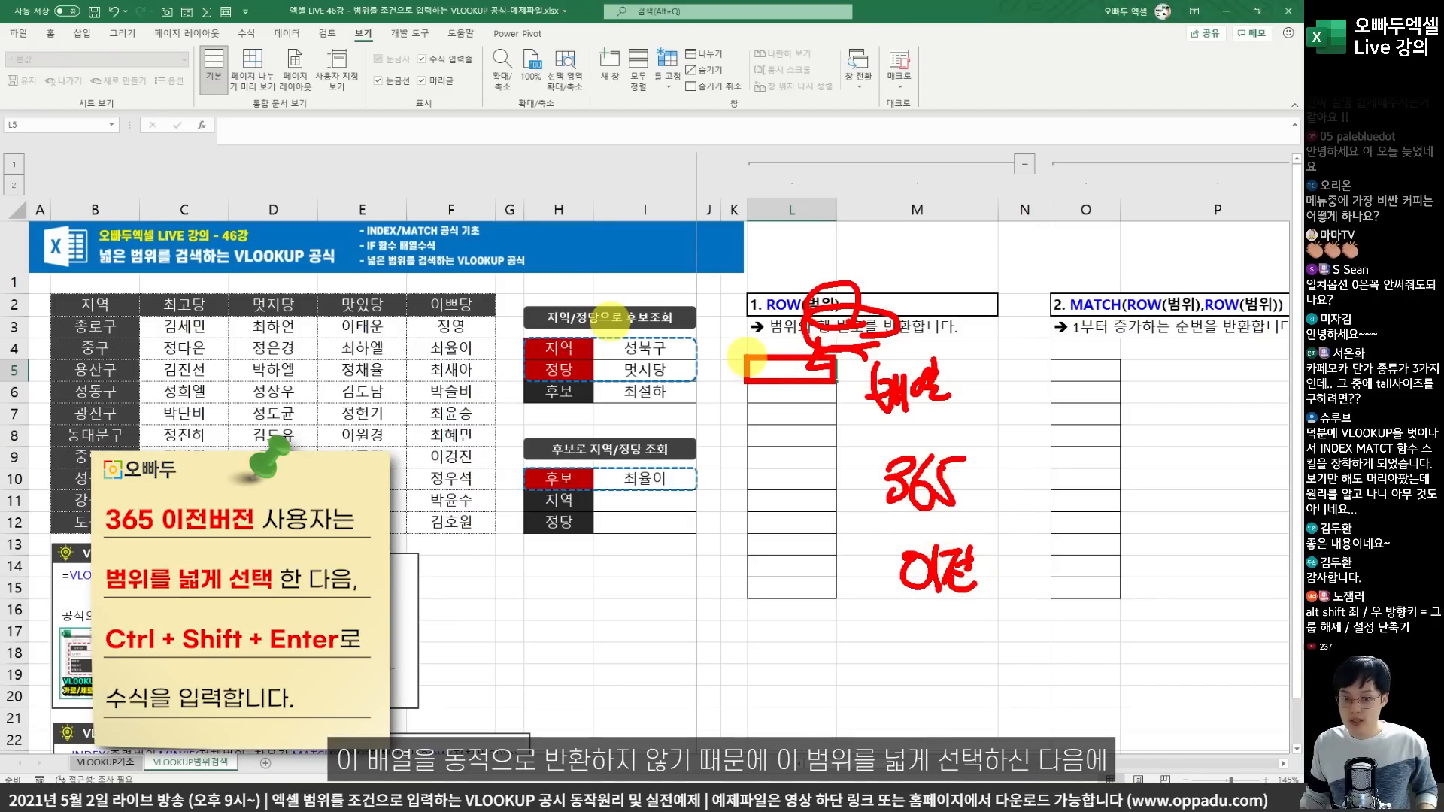
{"action": "mouse_move", "coordinate": [747, 357]}
{"action": "left_mouse_down"}
{"action": "mouse_move", "coordinate": [812, 450]}
{"action": "mouse_move", "coordinate": [838, 605]}
{"action": "left_mouse_up"}
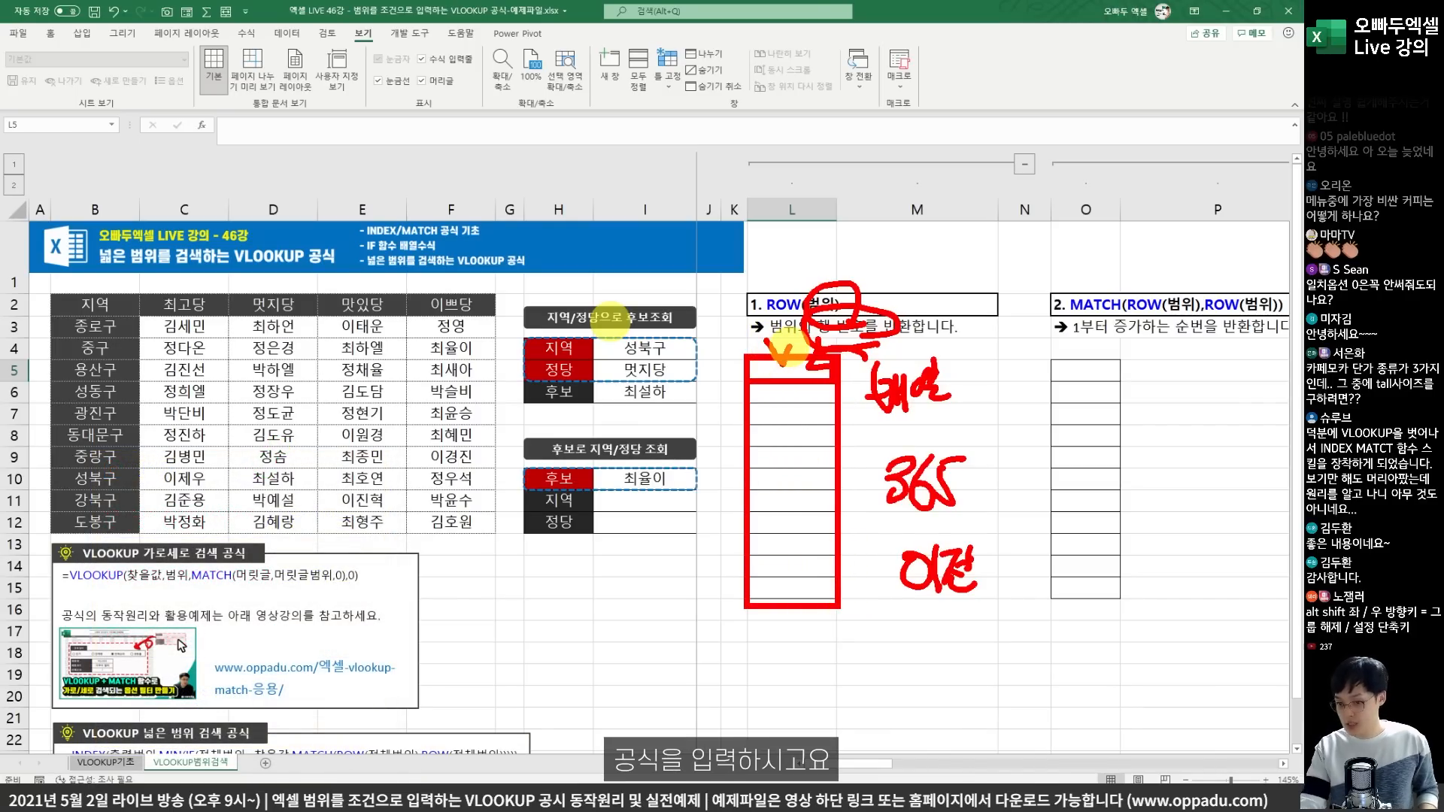
{"action": "mouse_move", "coordinate": [809, 624]}
{"action": "left_mouse_down"}
{"action": "mouse_move", "coordinate": [806, 661]}
{"action": "mouse_move", "coordinate": [824, 661]}
{"action": "left_mouse_up"}
{"action": "mouse_move", "coordinate": [811, 643]}
{"action": "left_mouse_down"}
{"action": "mouse_move", "coordinate": [992, 606]}
{"action": "mouse_move", "coordinate": [1064, 605]}
{"action": "mouse_move", "coordinate": [1053, 613]}
{"action": "mouse_move", "coordinate": [1068, 623]}
{"action": "left_mouse_up"}
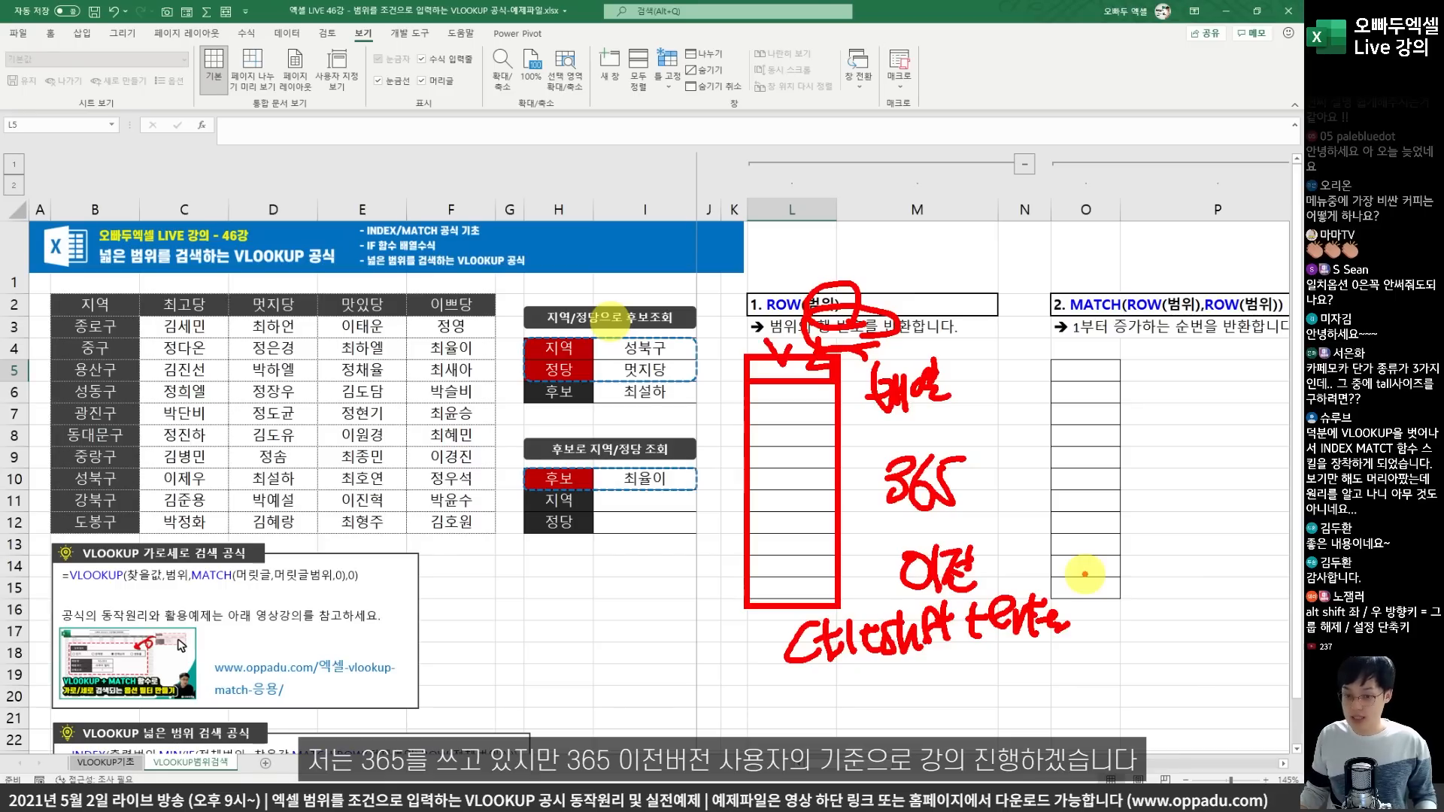
{"action": "key", "text": "Escape"}
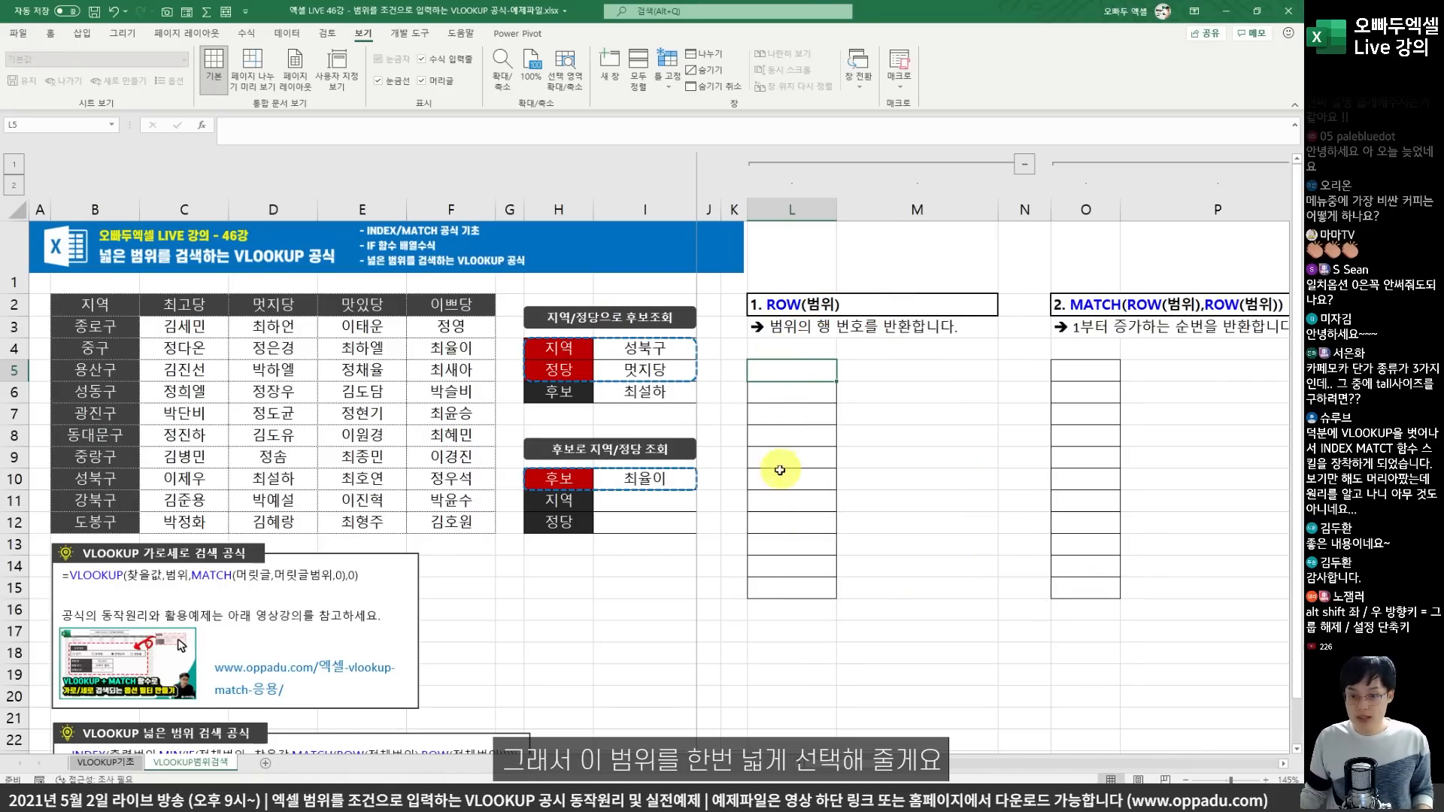
Fill L5:L15 under the ROW(범위) heading with the array formula =ROW(B2:F12).
{"action": "left_click_drag", "start_coordinate": [798, 371], "coordinate": [803, 600]}
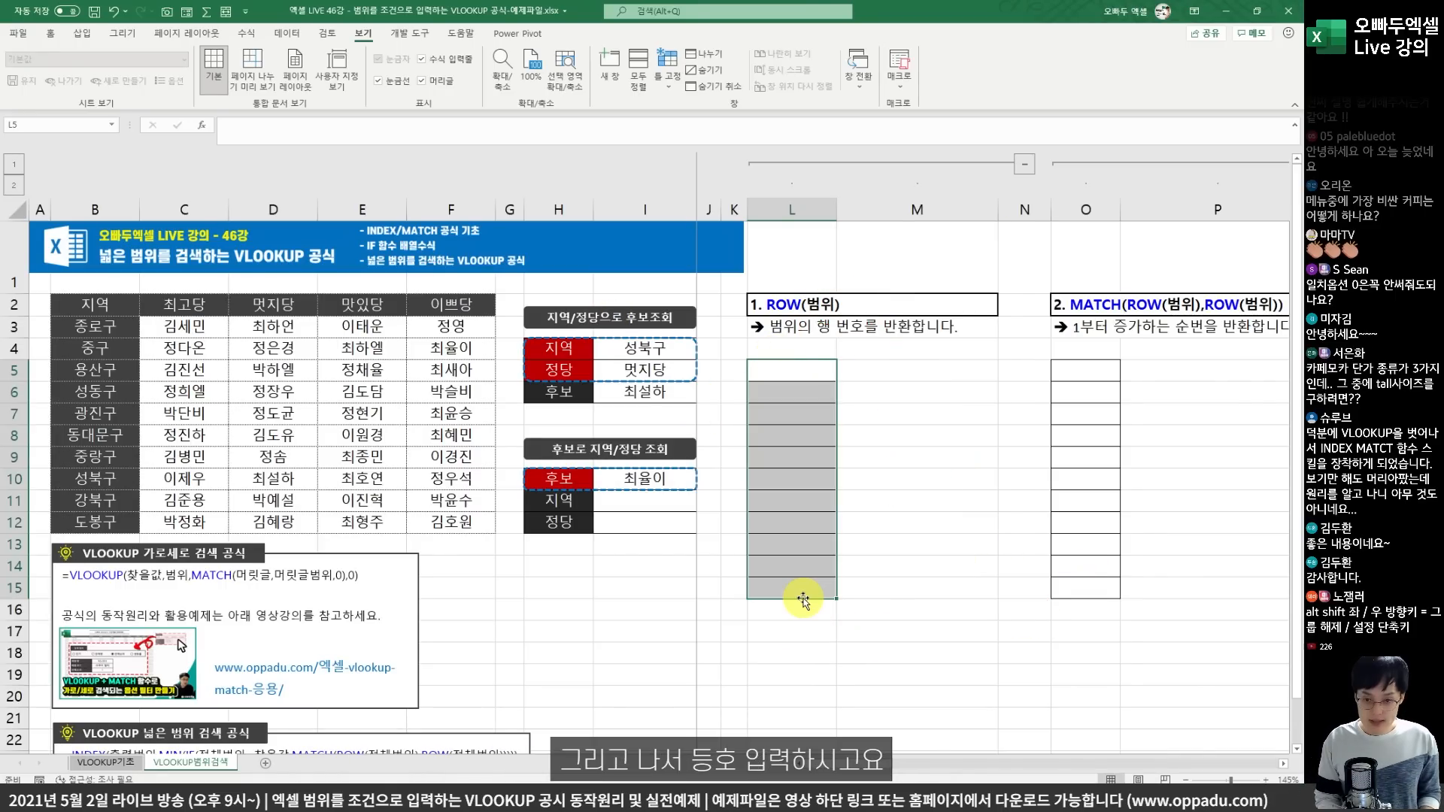
{"action": "type", "text": "="}
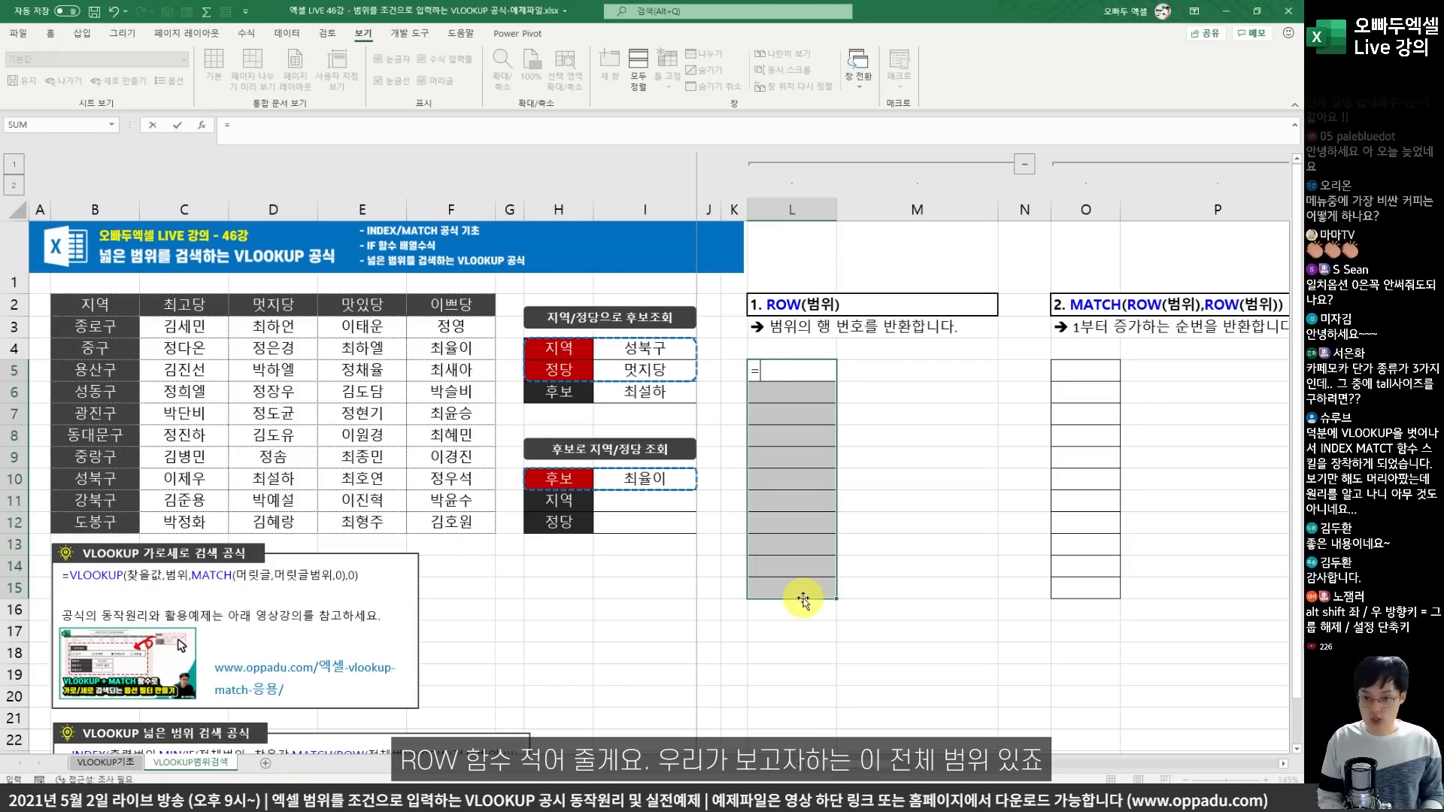
{"action": "type", "text": "ROW("}
{"action": "left_click", "coordinate": [134, 308]}
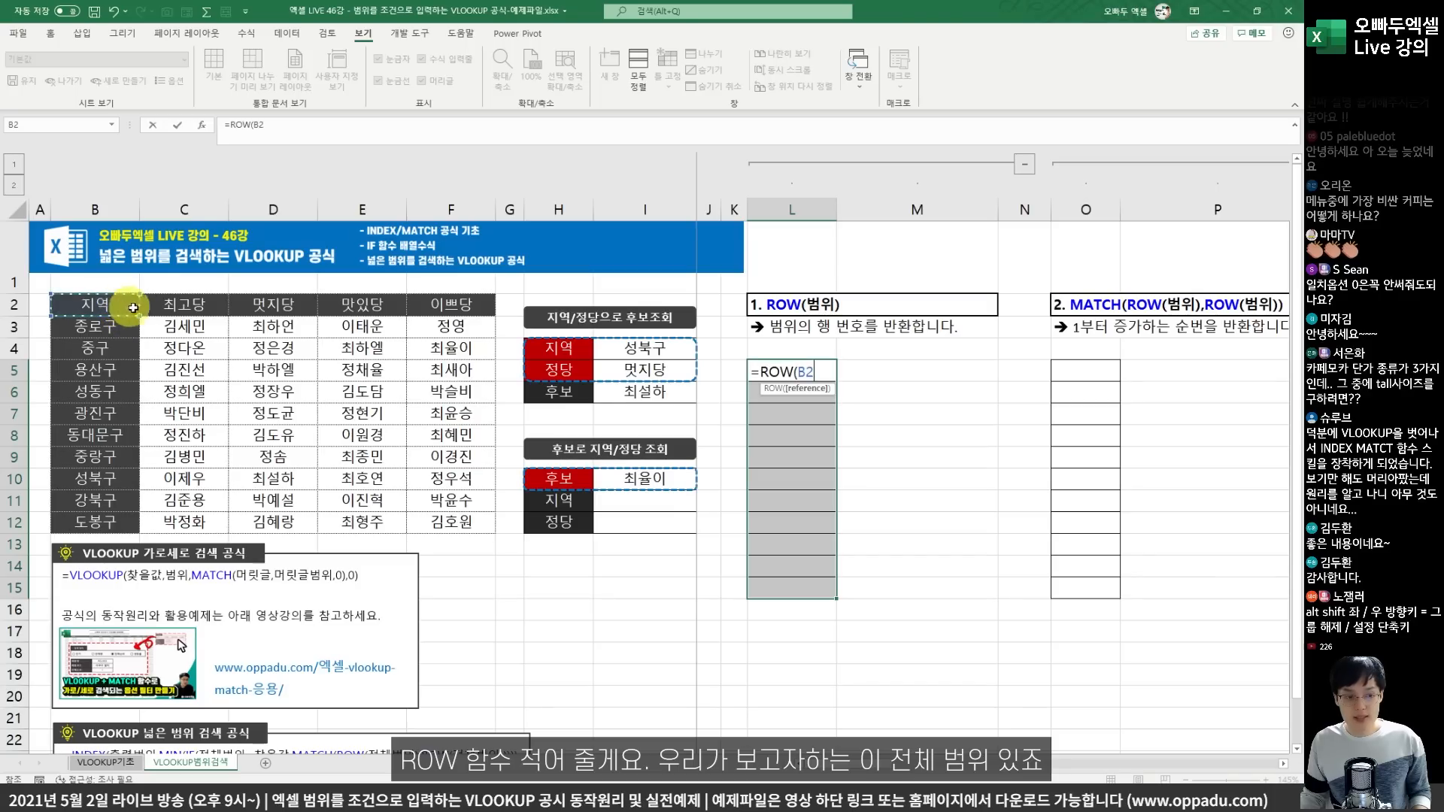
{"action": "left_click_drag", "start_coordinate": [133, 308], "coordinate": [467, 523]}
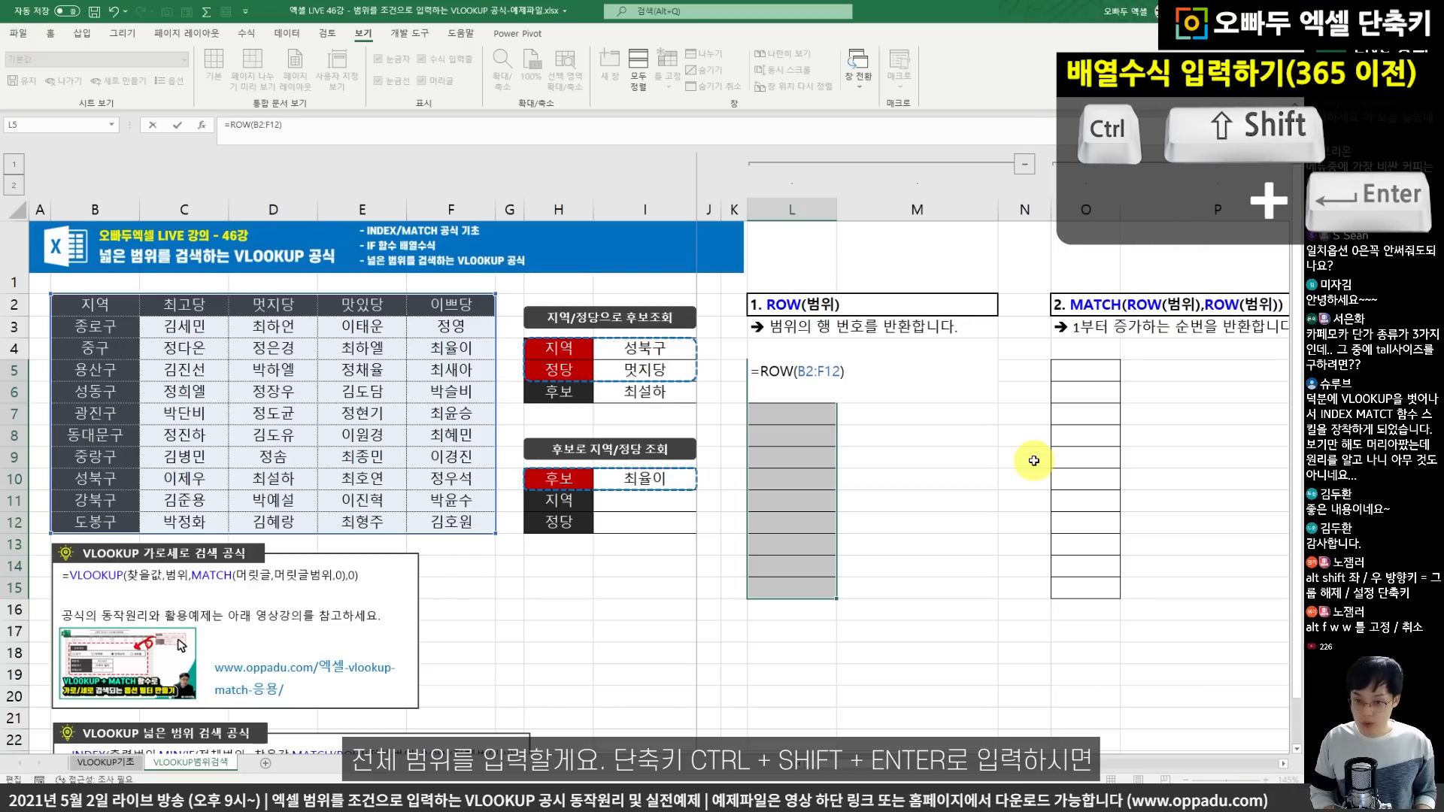
{"action": "key", "text": "ctrl+shift+Return"}
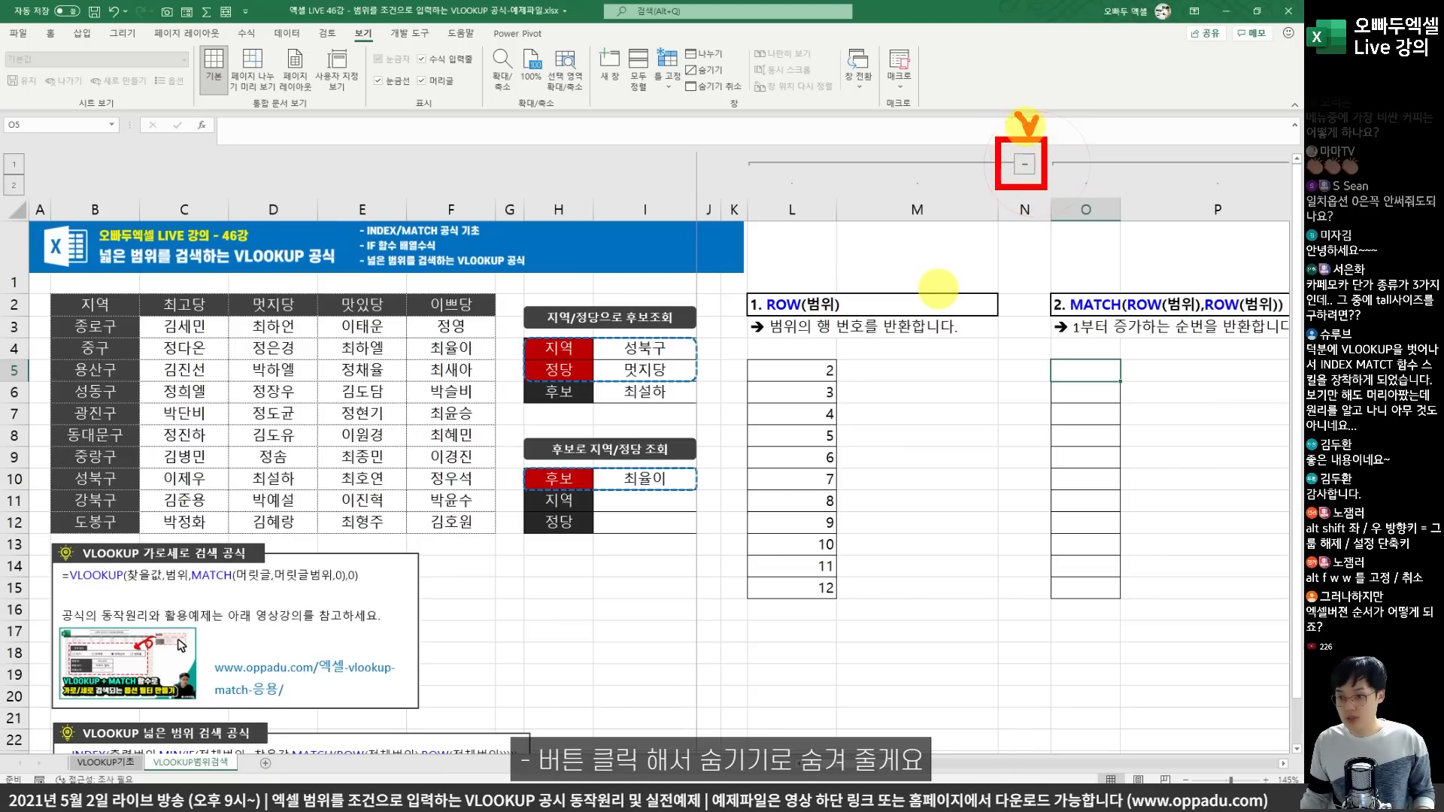
{"action": "left_click", "coordinate": [1025, 164]}
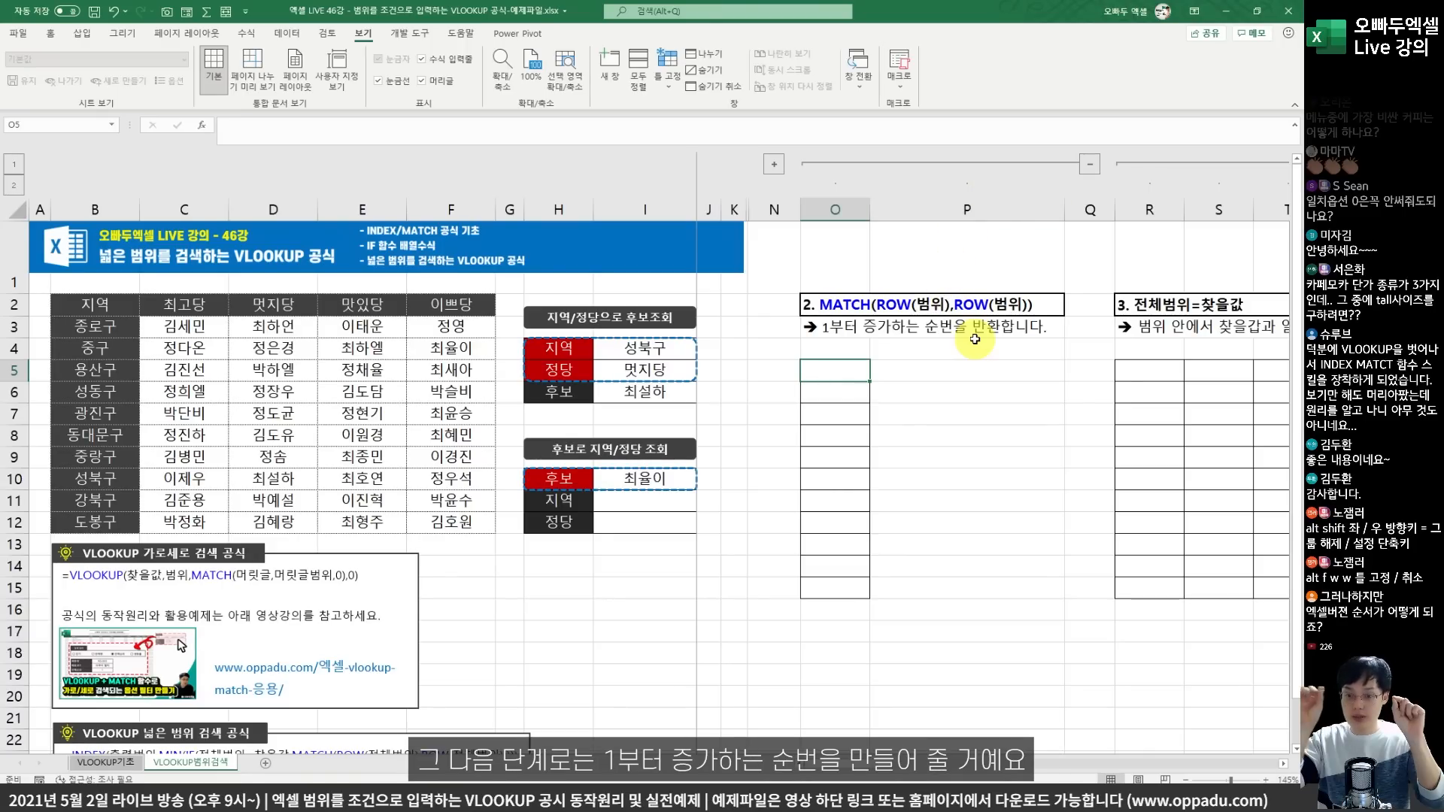
{"action": "left_click", "coordinate": [767, 165]}
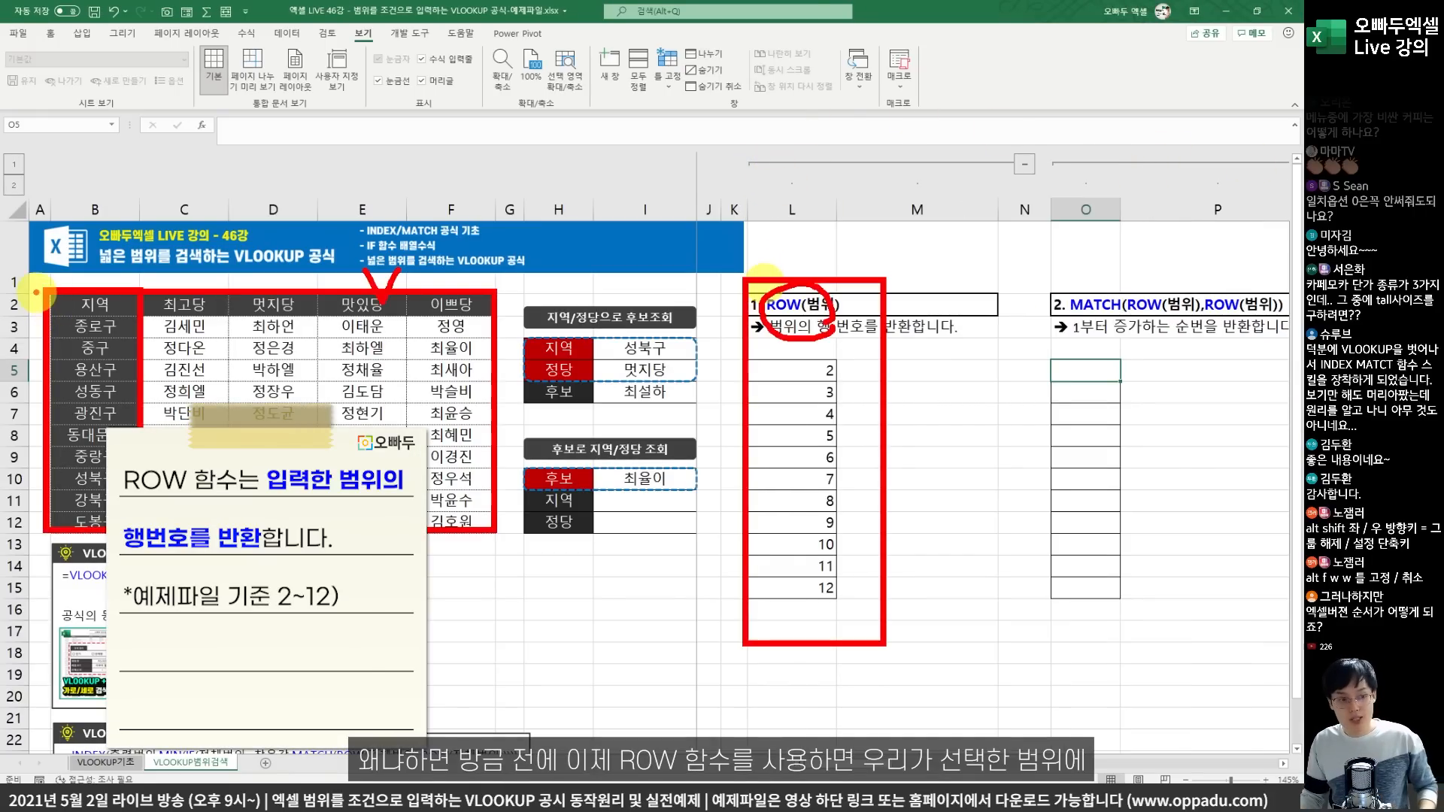
{"action": "left_click_drag", "start_coordinate": [47, 286], "coordinate": [496, 528]}
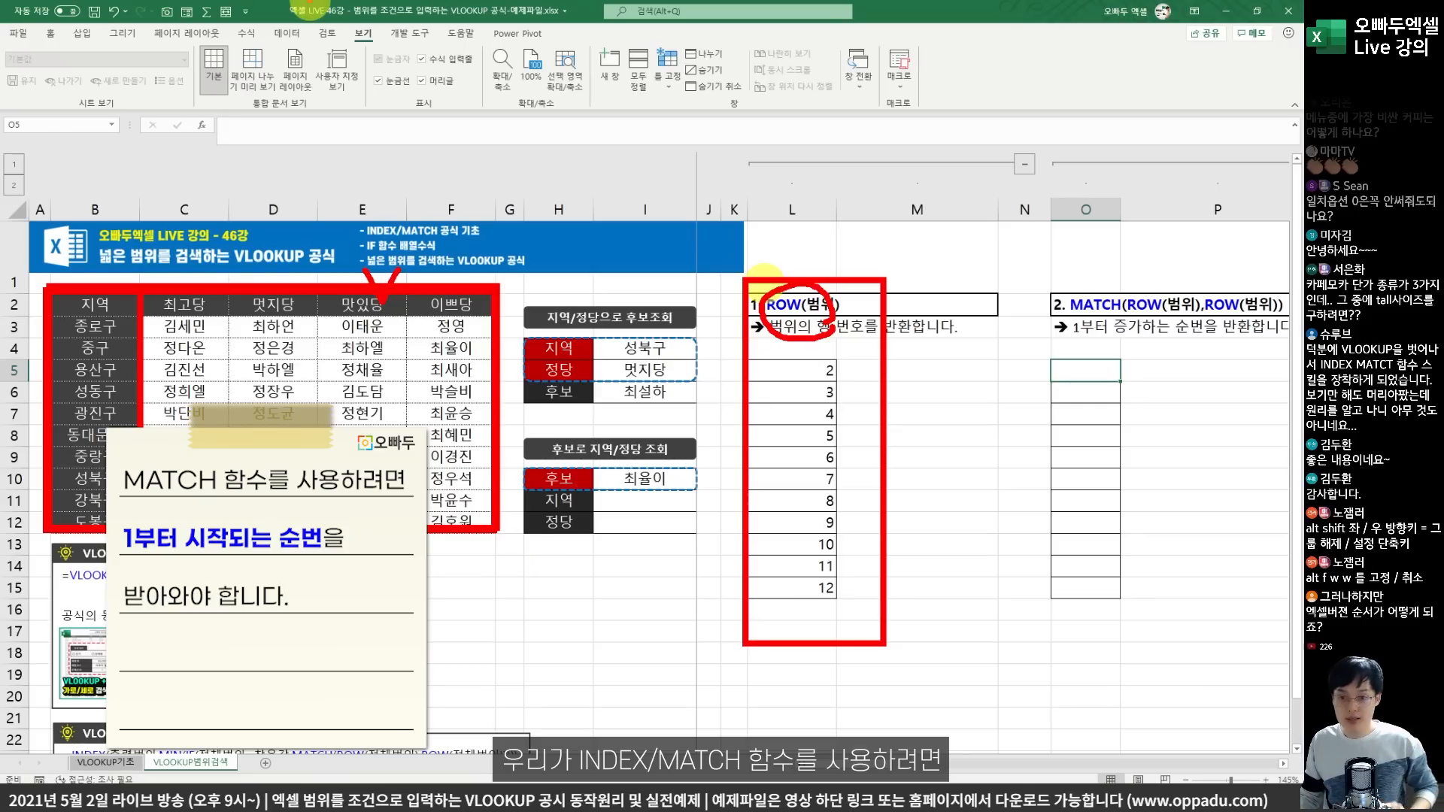
{"action": "mouse_move", "coordinate": [860, 347]}
{"action": "left_mouse_down"}
{"action": "mouse_move", "coordinate": [793, 350]}
{"action": "mouse_move", "coordinate": [841, 343]}
{"action": "left_mouse_up"}
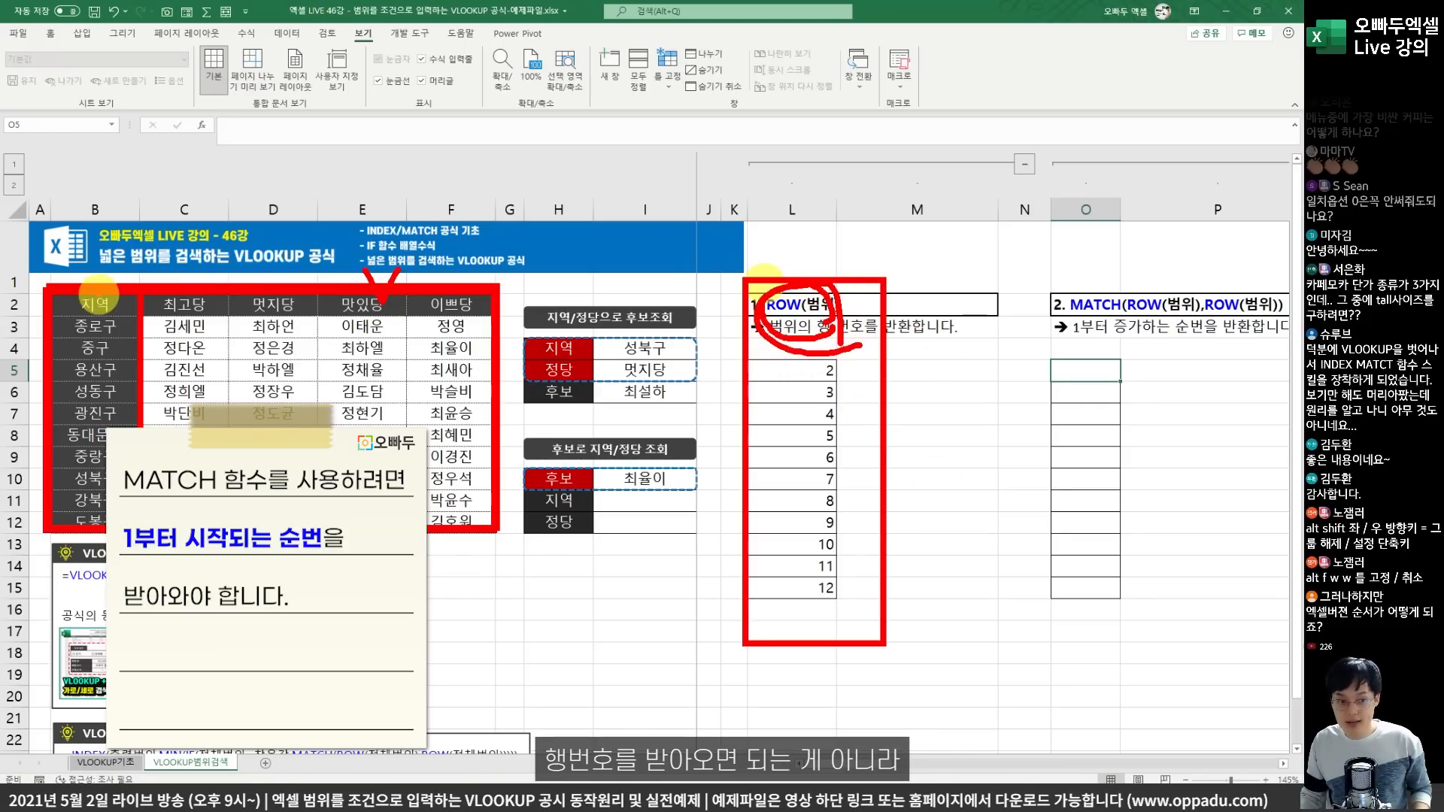
{"action": "left_click_drag", "start_coordinate": [51, 291], "coordinate": [410, 484]}
{"action": "left_click_drag", "start_coordinate": [409, 483], "coordinate": [490, 529]}
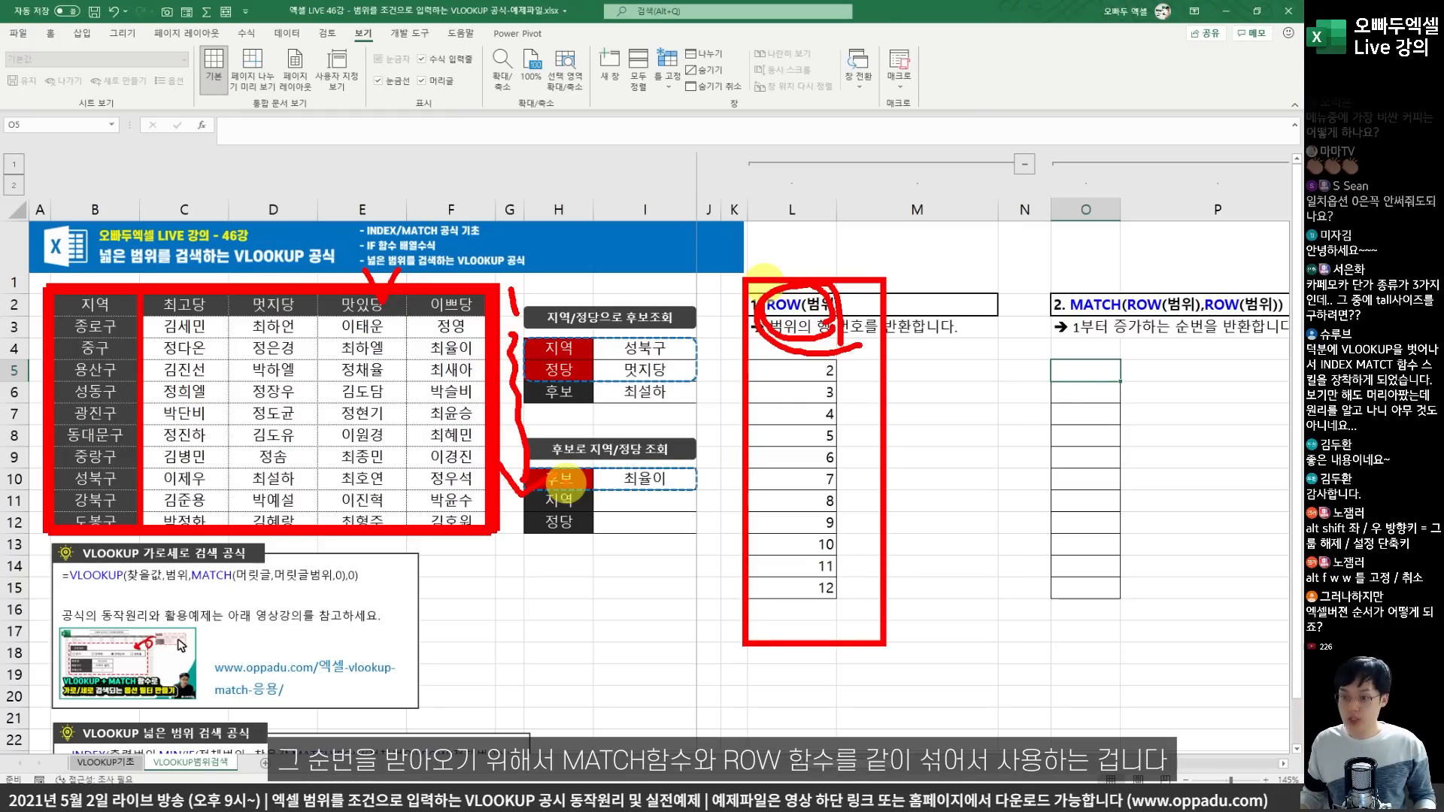
{"action": "key", "text": "Escape"}
Collapse the column group L to M that holds the ROW(범위) section.
{"action": "left_click", "coordinate": [1025, 164]}
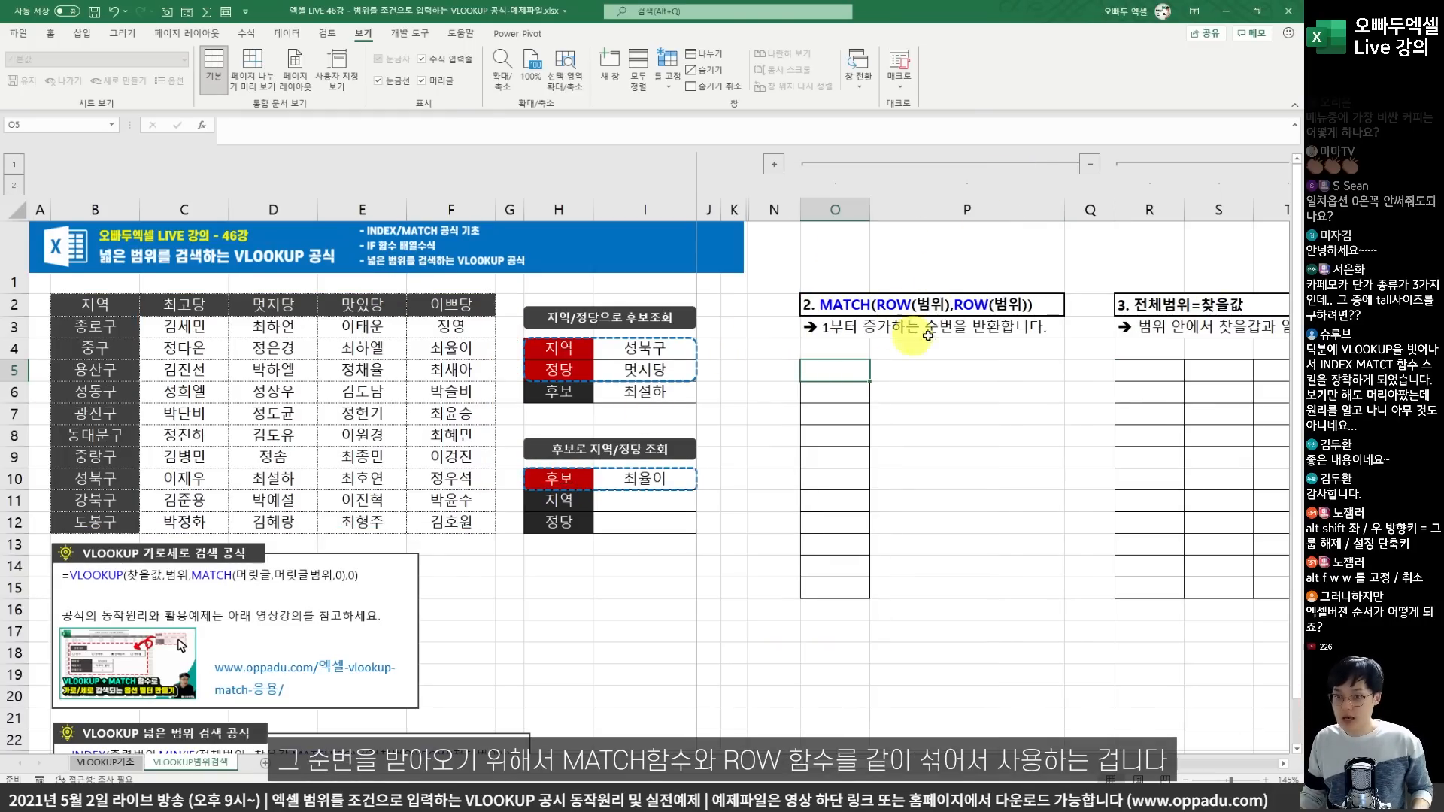
{"action": "mouse_move", "coordinate": [780, 285]}
{"action": "left_mouse_down"}
{"action": "mouse_move", "coordinate": [1000, 359]}
{"action": "mouse_move", "coordinate": [1057, 357]}
{"action": "left_mouse_up"}
{"action": "left_click_drag", "start_coordinate": [1003, 260], "coordinate": [1038, 290]}
{"action": "key", "text": "Escape"}
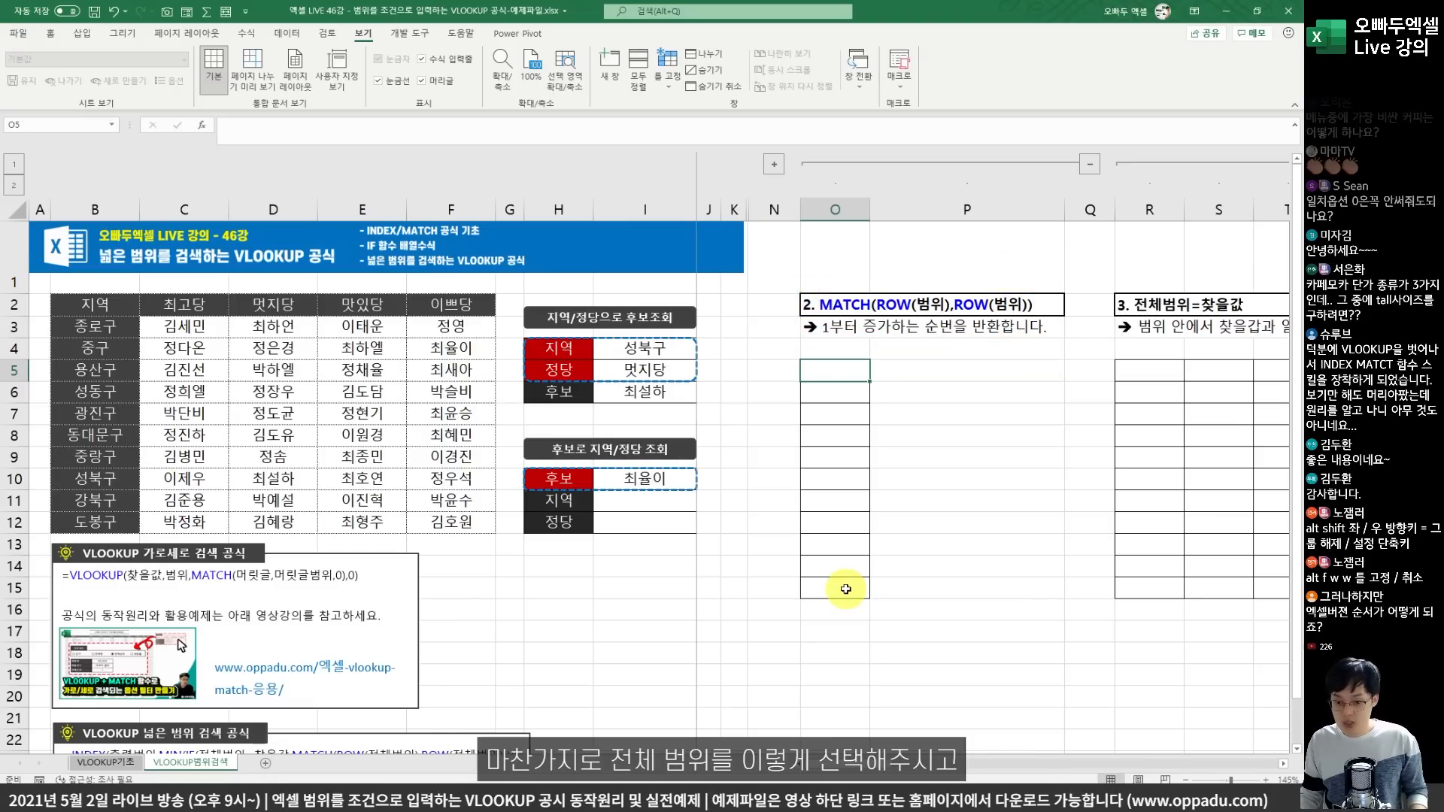
Fill O5:O15 under the second heading with the array formula =MATCH(ROW(B2:F12),ROW(B2:F12)).
{"action": "left_click", "coordinate": [835, 589], "text": "shift"}
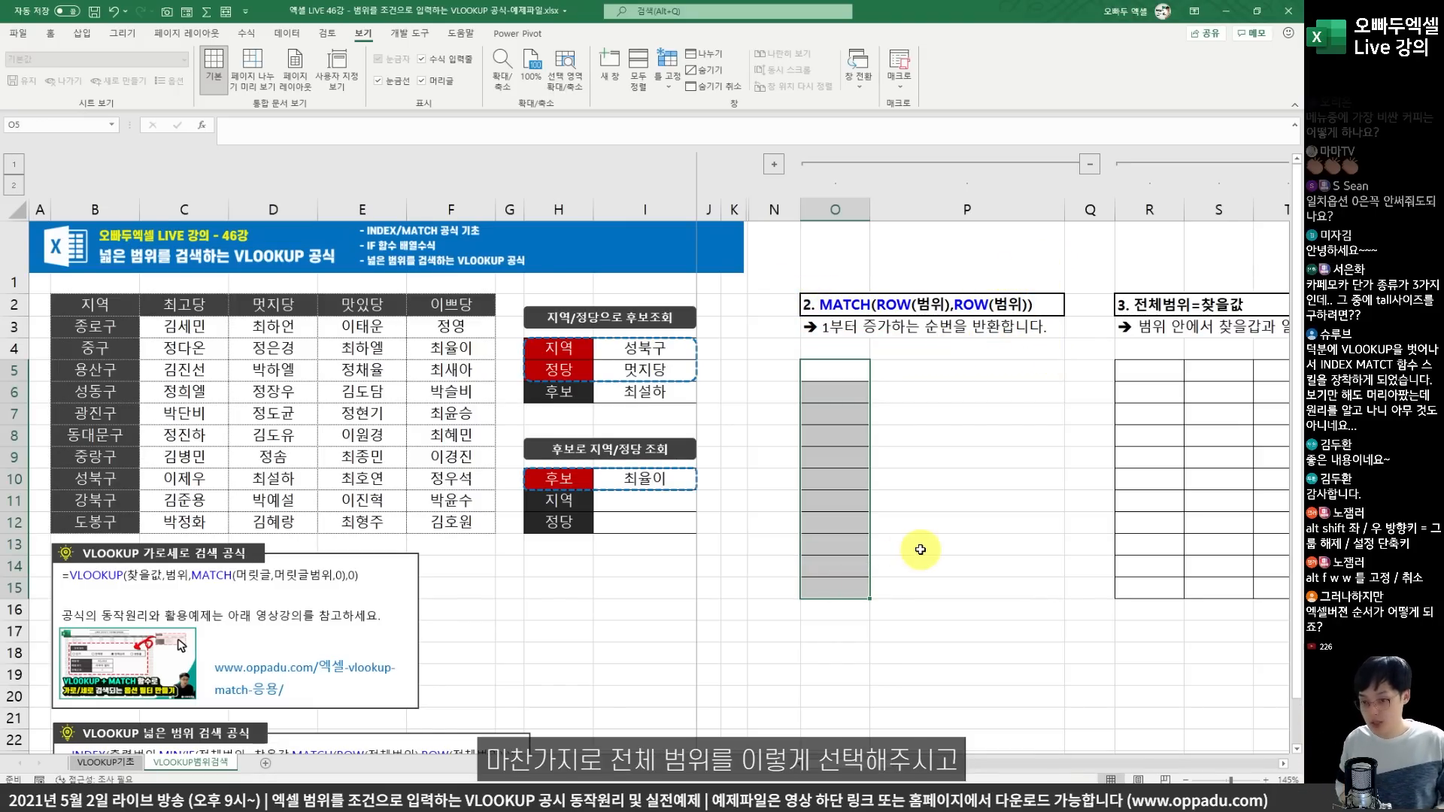
{"action": "type", "text": "="}
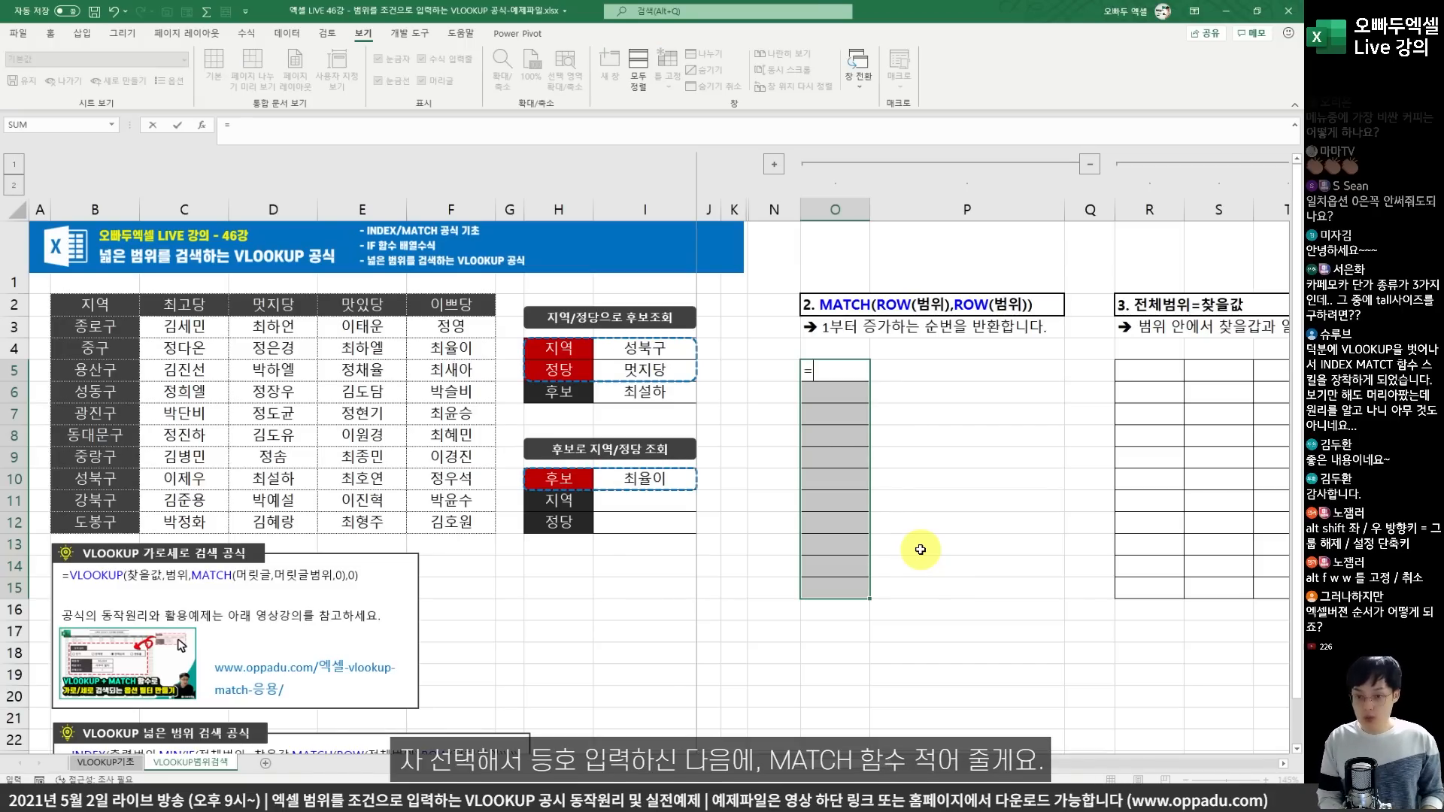
{"action": "type", "text": "MATCH("}
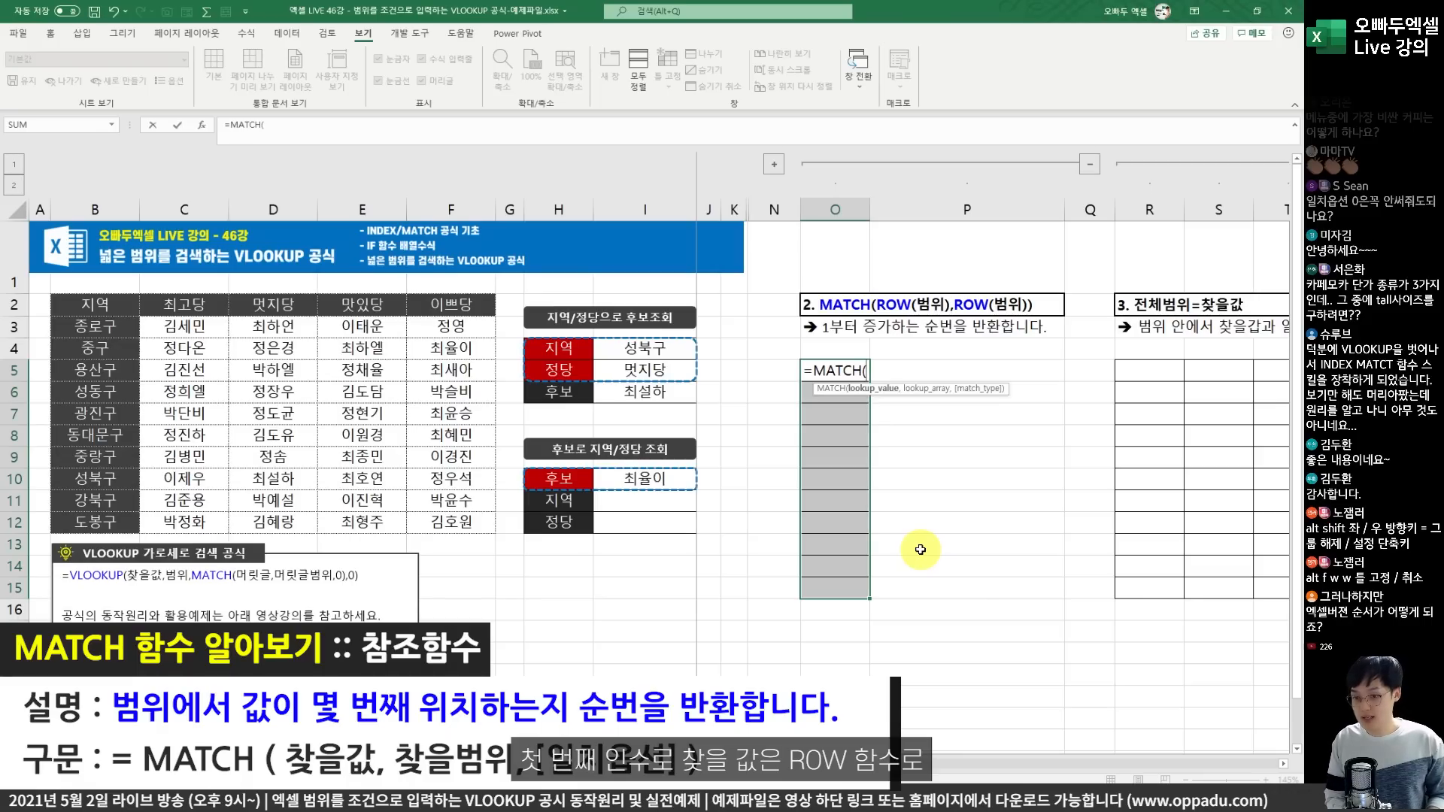
{"action": "type", "text": "ROW("}
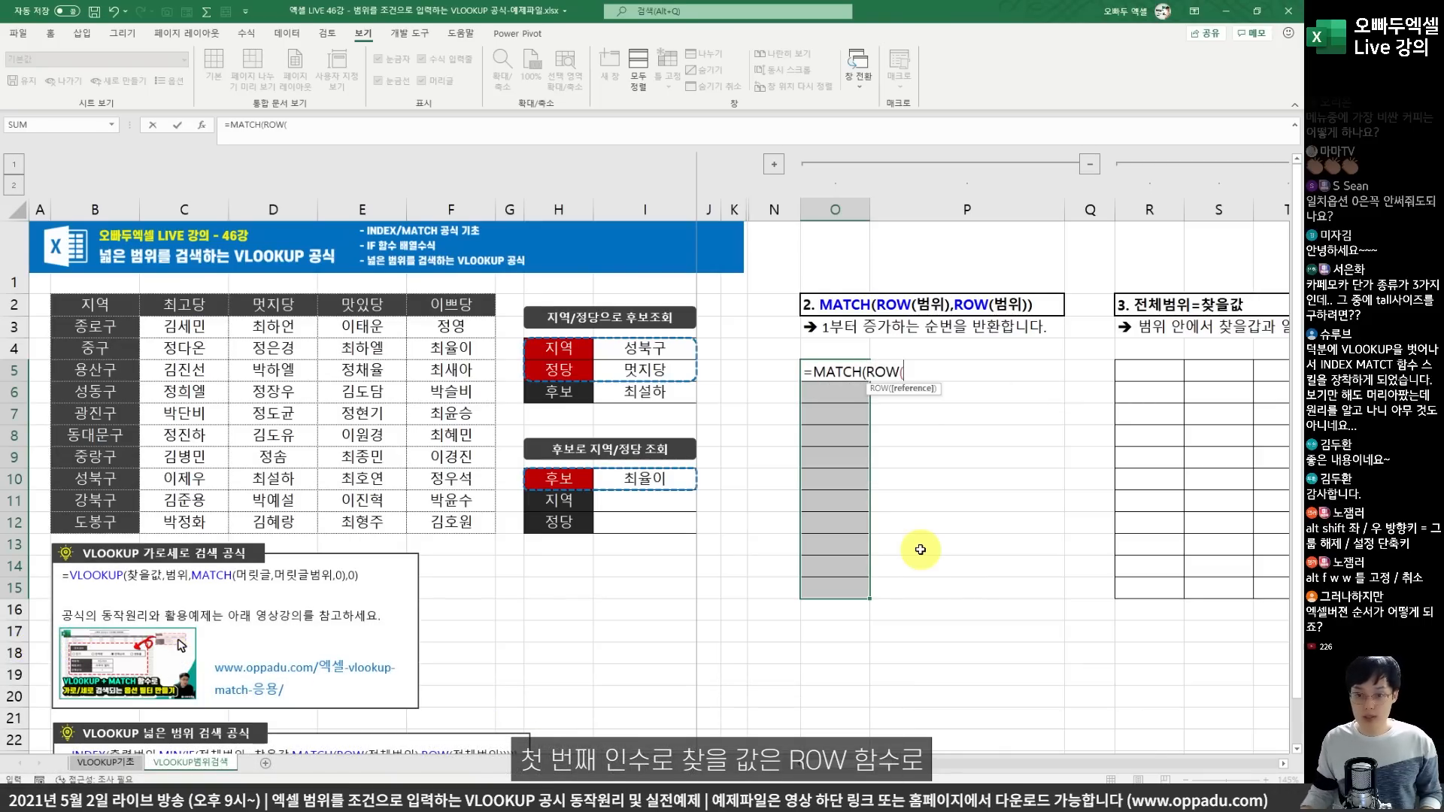
{"action": "left_click", "coordinate": [139, 309]}
{"action": "left_click_drag", "start_coordinate": [143, 310], "coordinate": [444, 520]}
{"action": "type", "text": "),"}
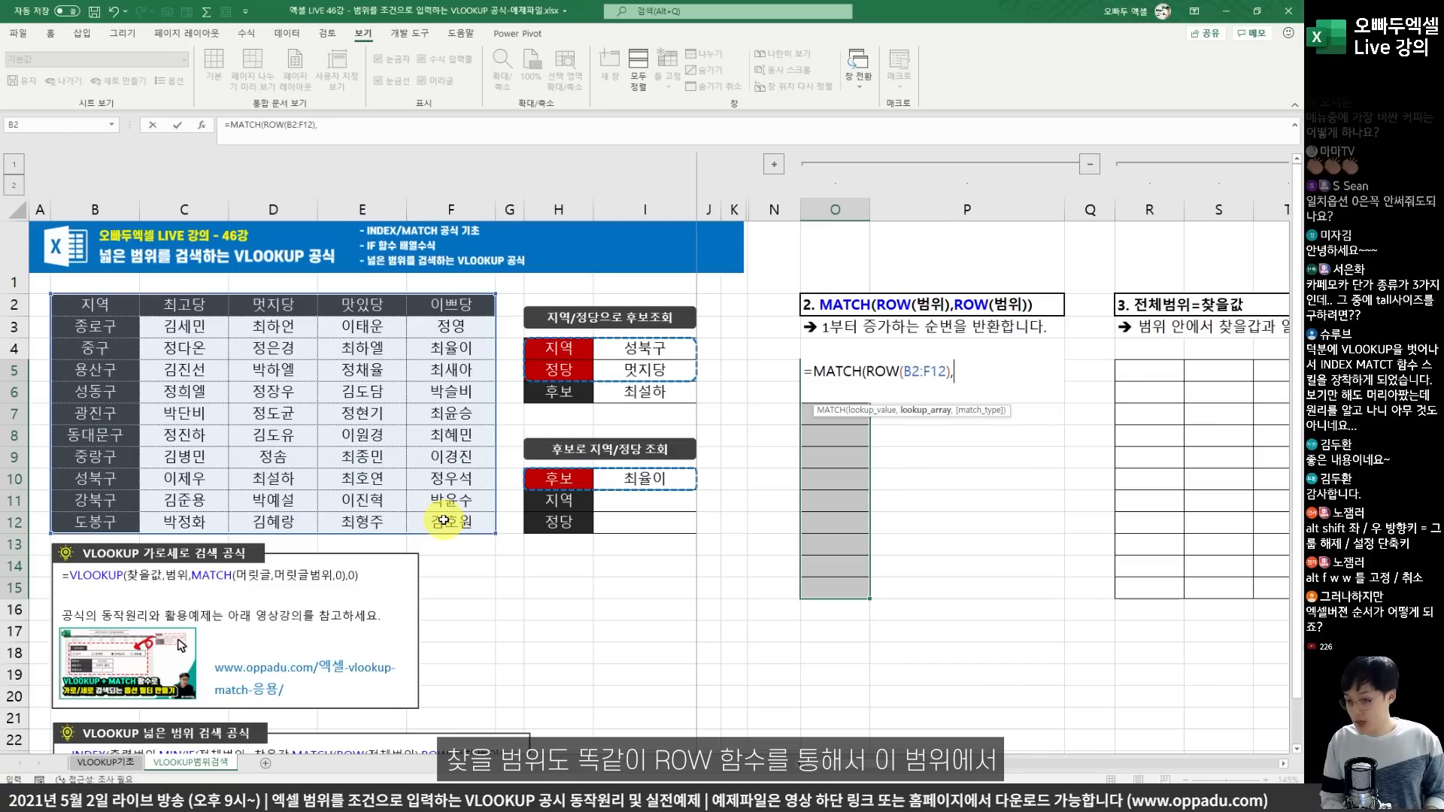
{"action": "type", "text": "ROW("}
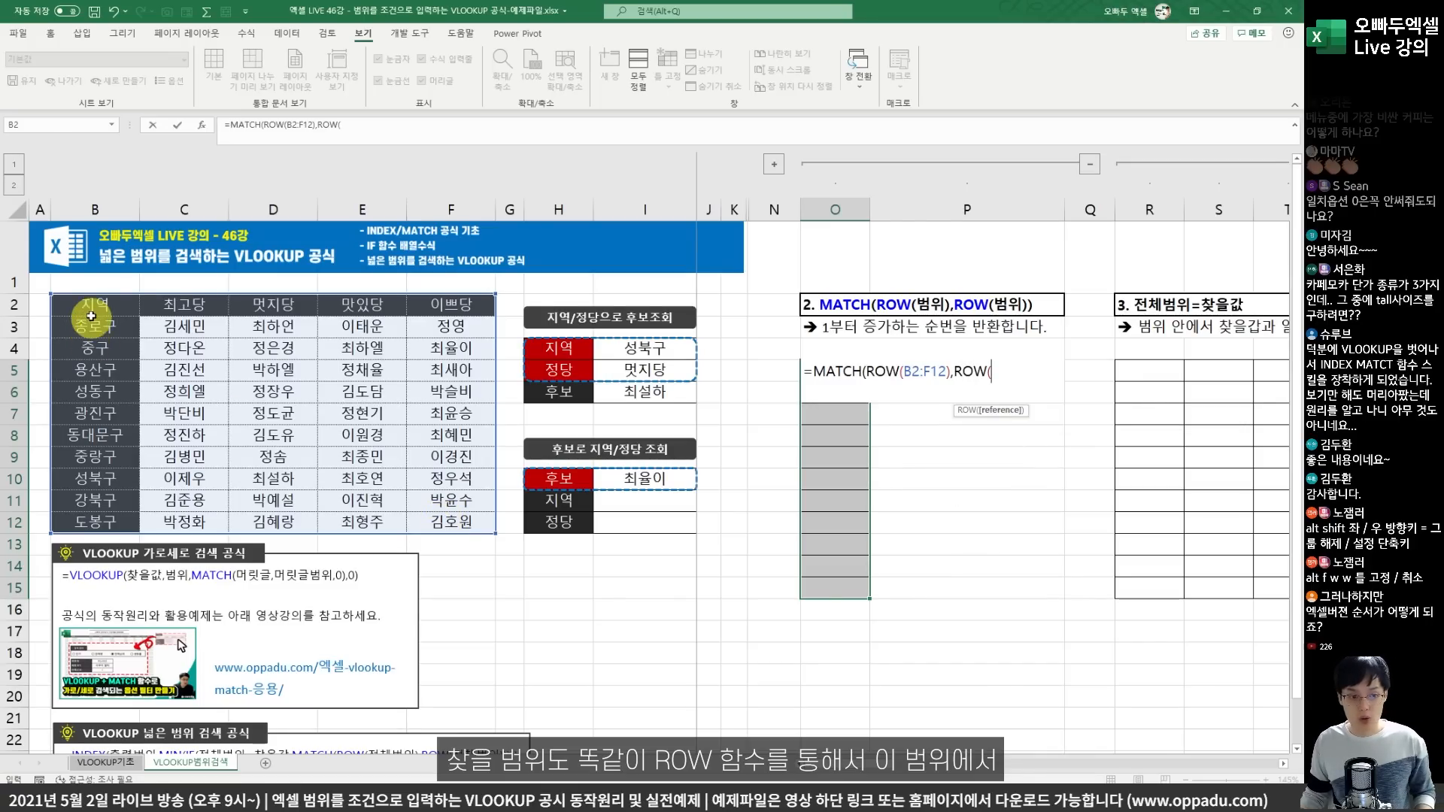
{"action": "left_click_drag", "start_coordinate": [92, 308], "coordinate": [439, 516]}
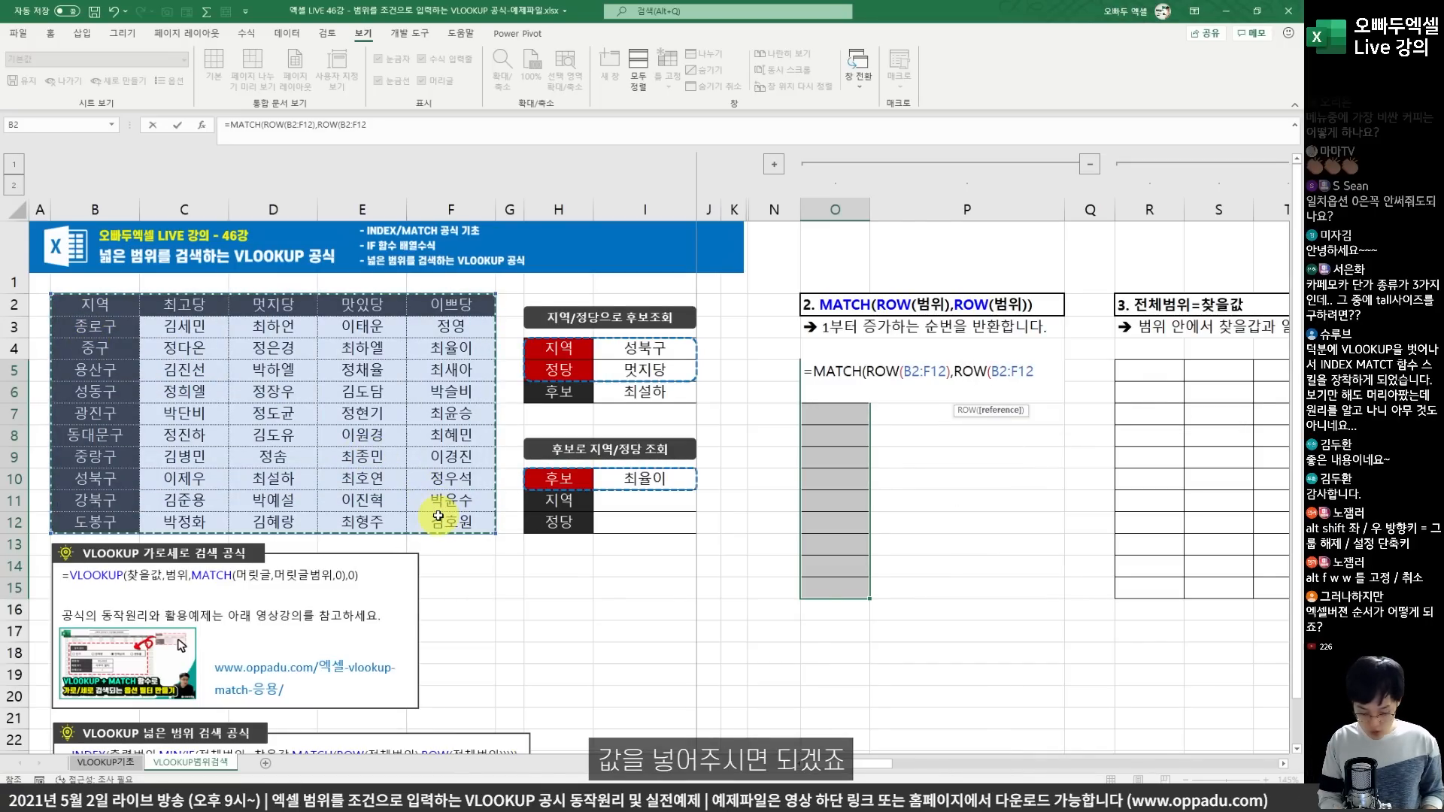
{"action": "type", "text": "))"}
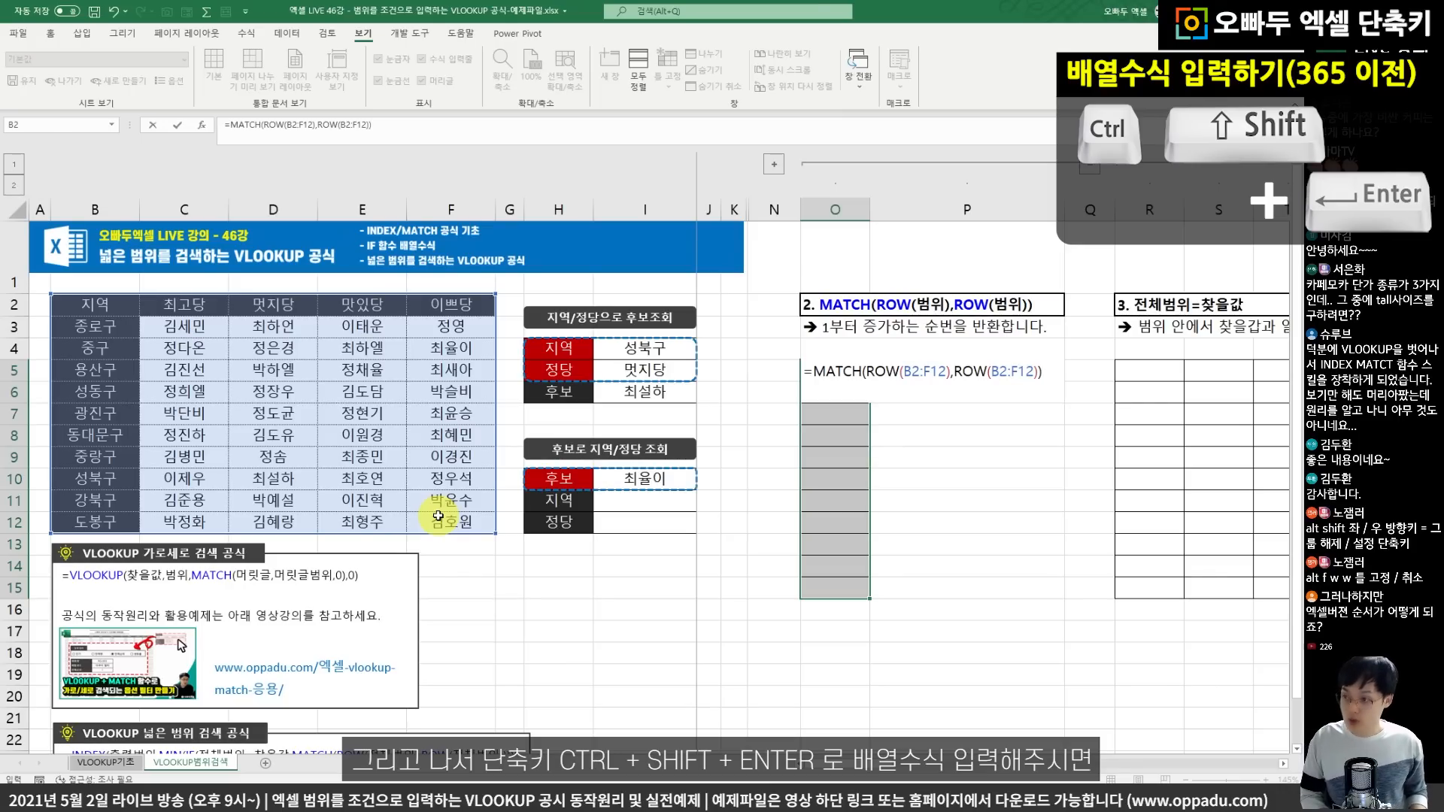
{"action": "key", "text": "ctrl+shift+Return"}
{"action": "left_click_drag", "start_coordinate": [834, 371], "coordinate": [832, 405]}
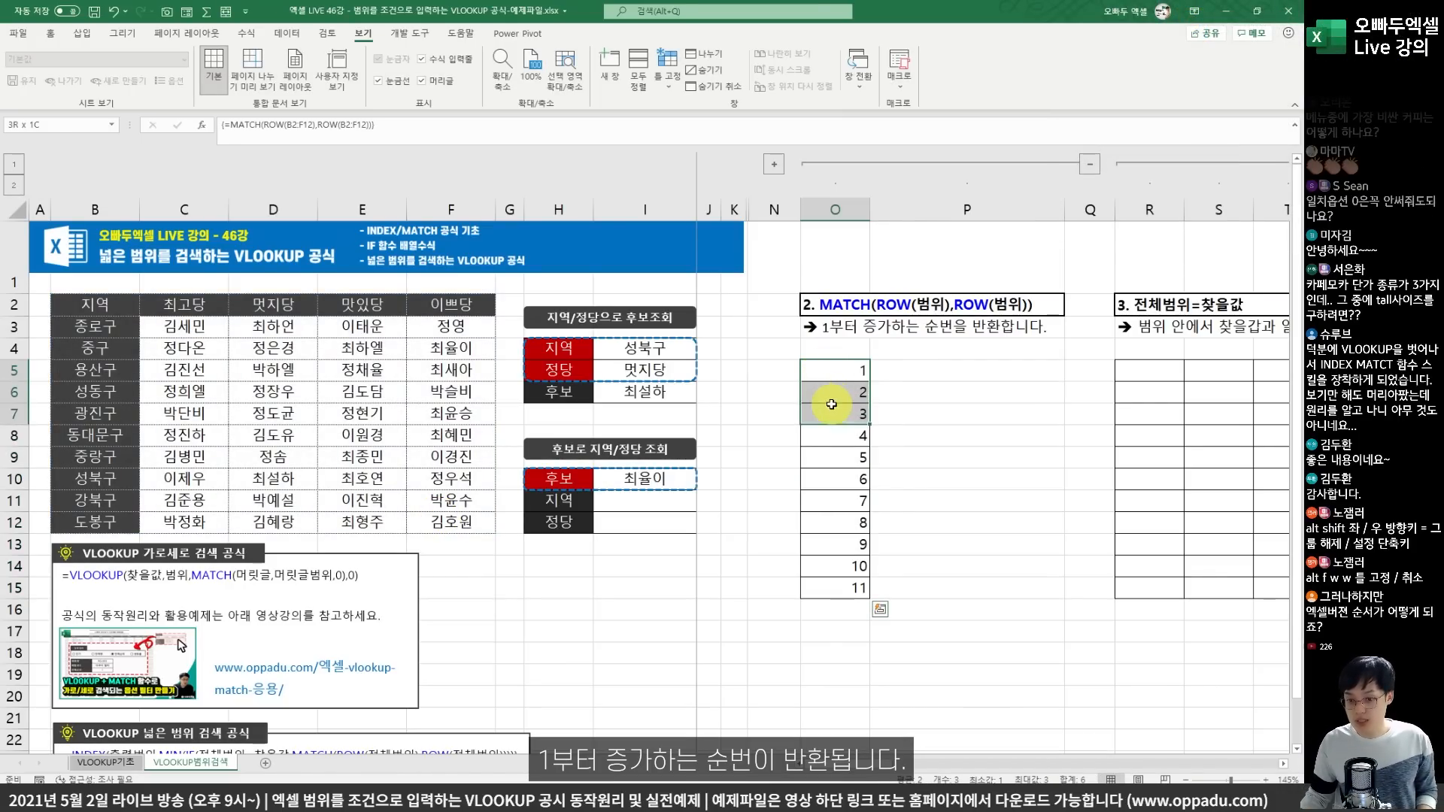
{"action": "left_click", "coordinate": [818, 455]}
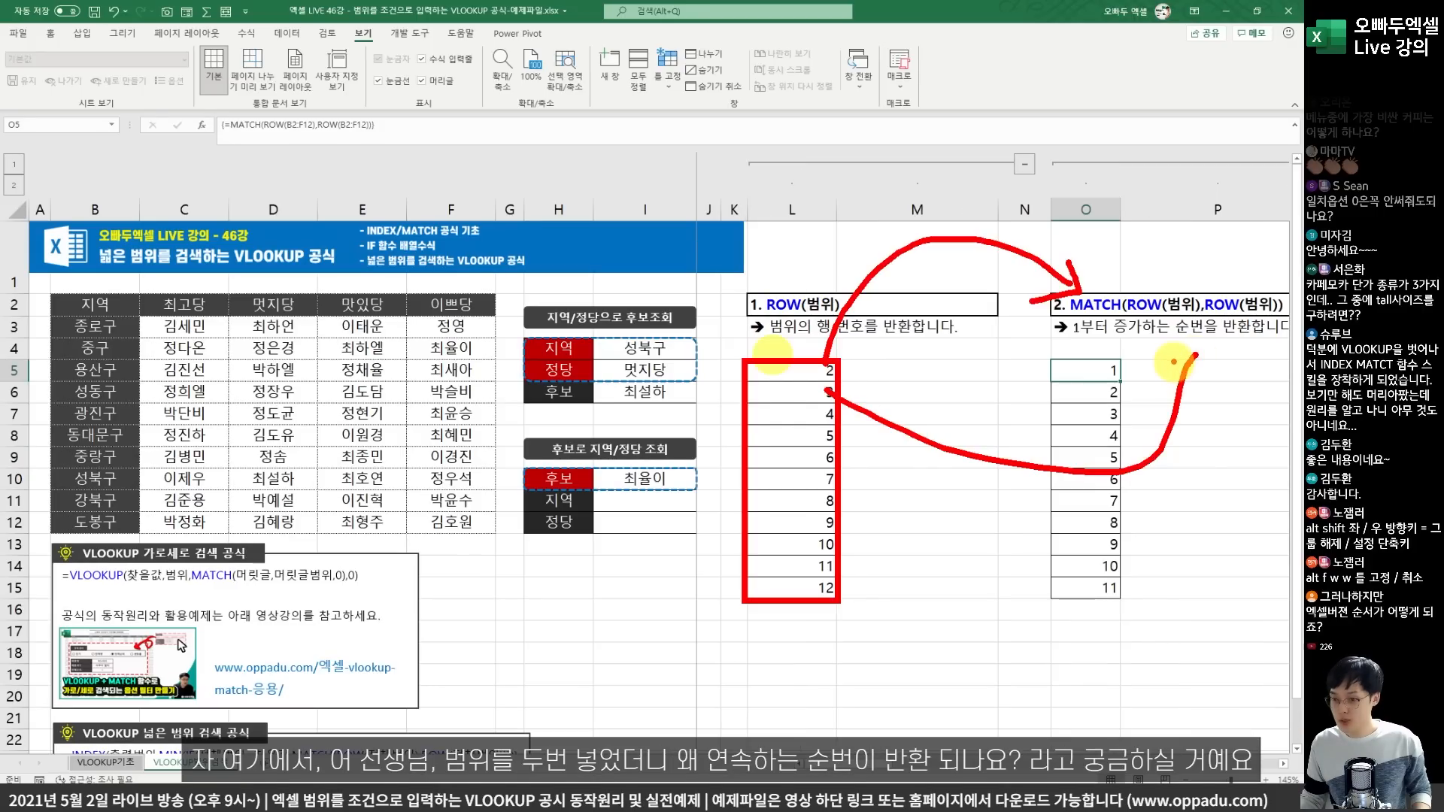
{"action": "mouse_move", "coordinate": [1175, 360]}
{"action": "left_mouse_down"}
{"action": "mouse_move", "coordinate": [1220, 350]}
{"action": "mouse_move", "coordinate": [1220, 380]}
{"action": "left_mouse_up"}
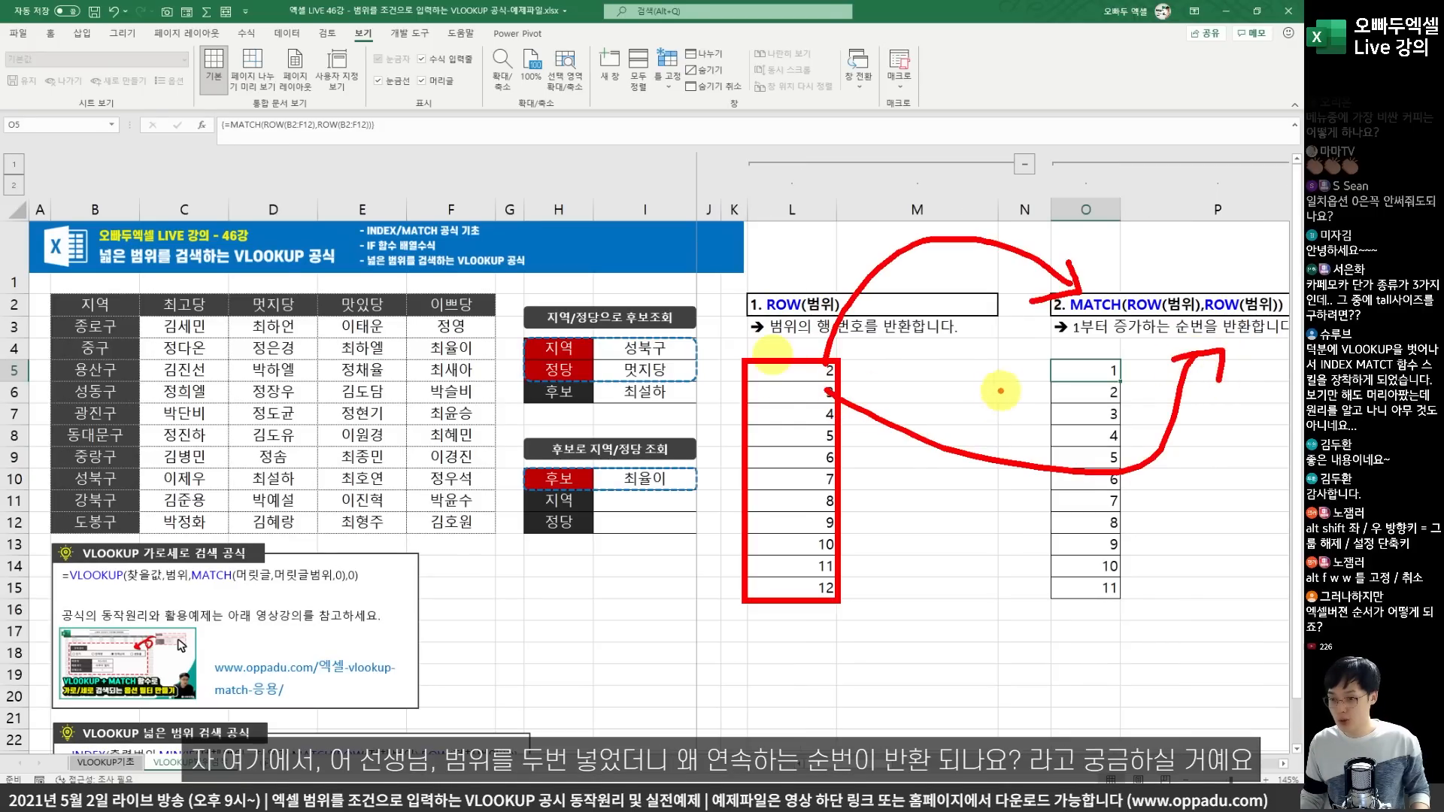
{"action": "mouse_move", "coordinate": [1048, 359]}
{"action": "left_mouse_down"}
{"action": "mouse_move", "coordinate": [1115, 528]}
{"action": "mouse_move", "coordinate": [1126, 611]}
{"action": "left_mouse_up"}
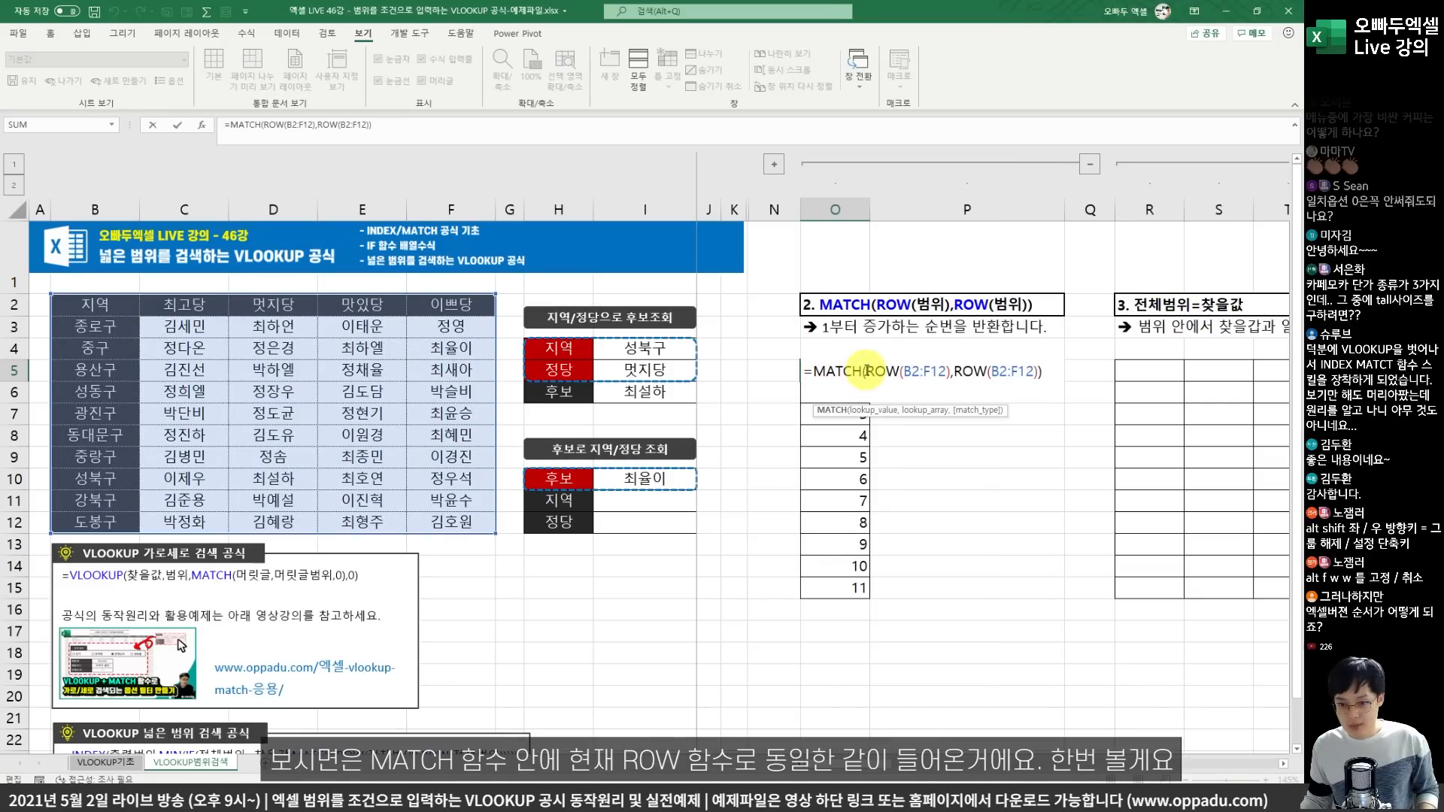
Evaluate both ROW(B2:F12) arguments in place inside the MATCH formula of cell O5 to inspect their arrays.
{"action": "left_click_drag", "start_coordinate": [866, 371], "coordinate": [952, 372]}
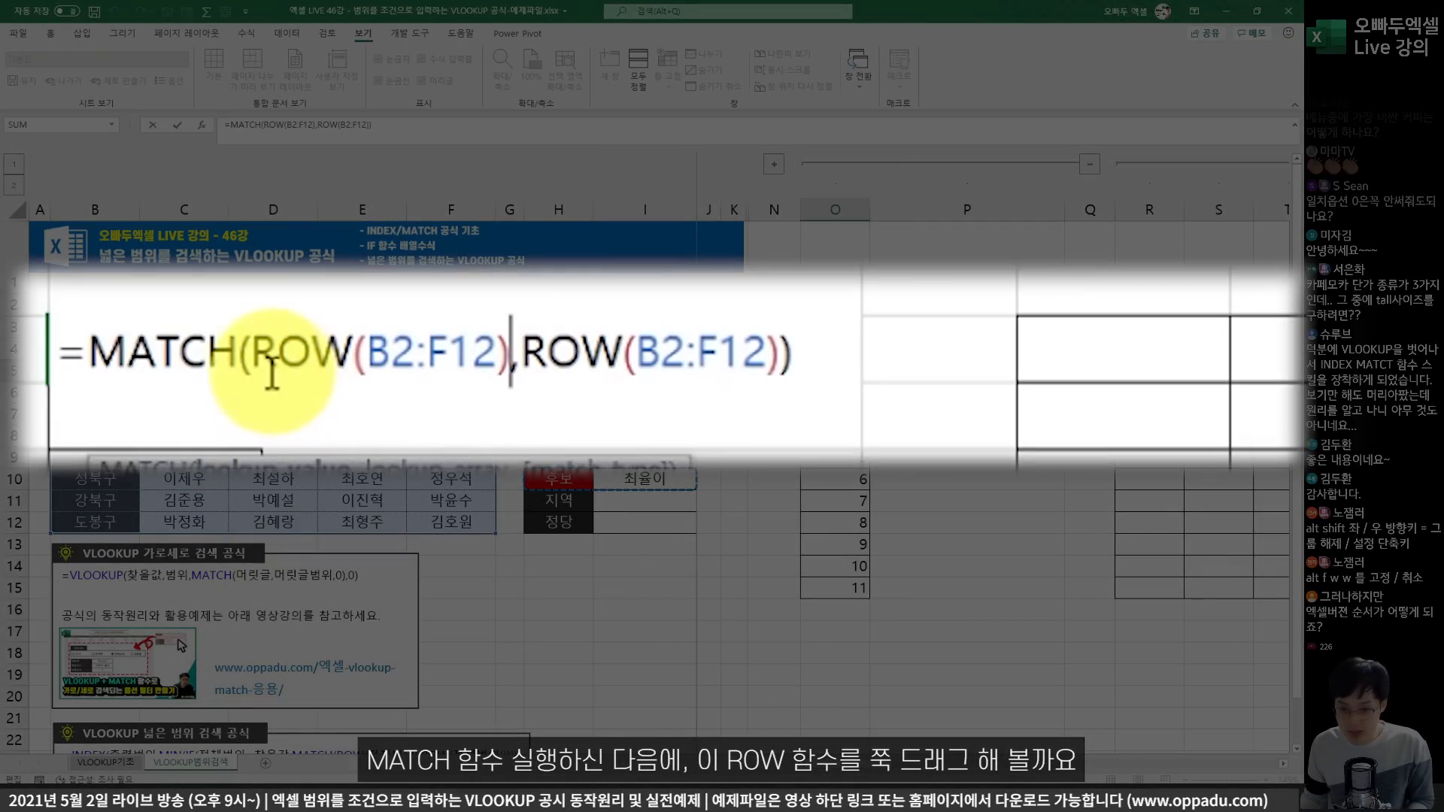
{"action": "left_click_drag", "start_coordinate": [256, 372], "coordinate": [506, 380]}
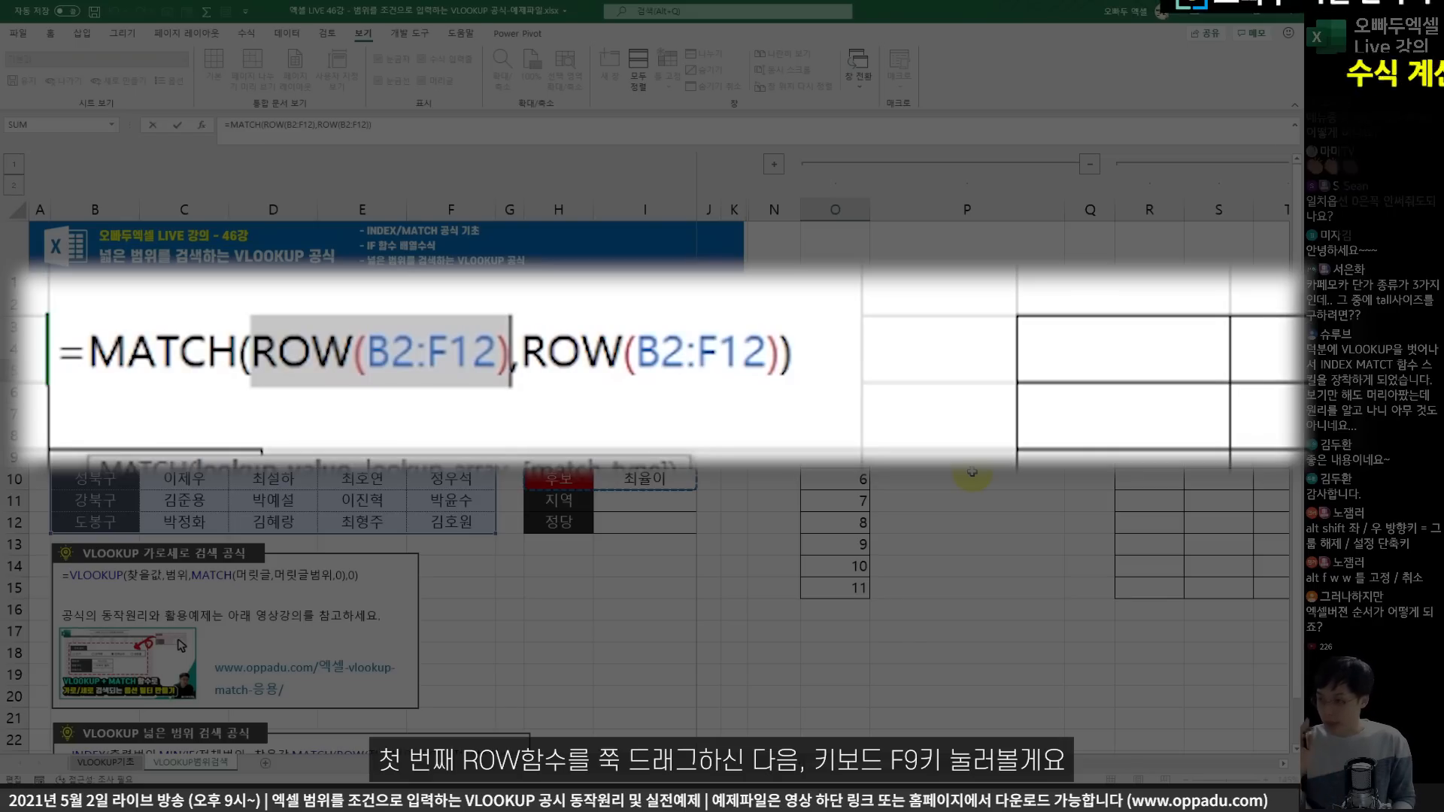
{"action": "key", "text": "F9"}
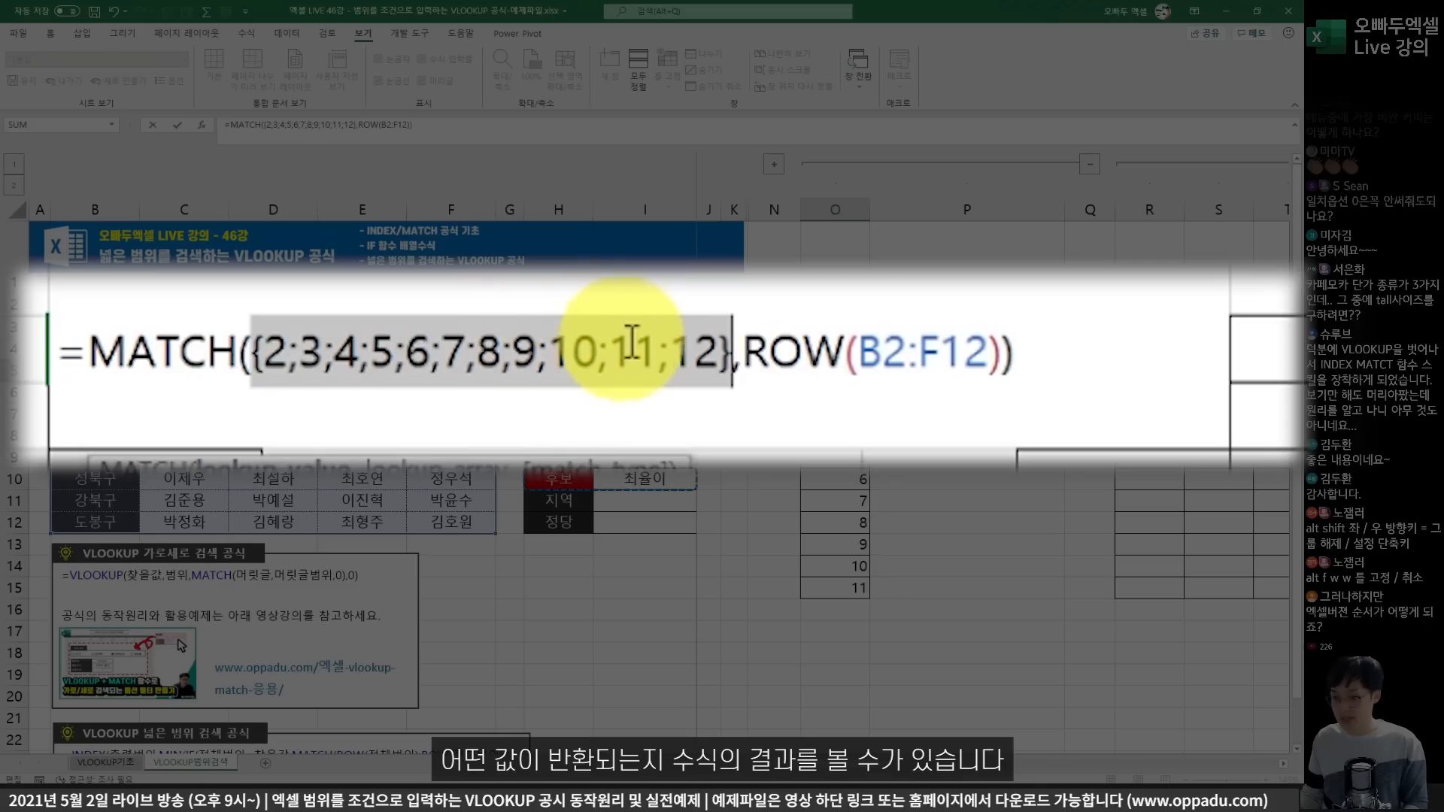
{"action": "left_click_drag", "start_coordinate": [744, 350], "coordinate": [1008, 361]}
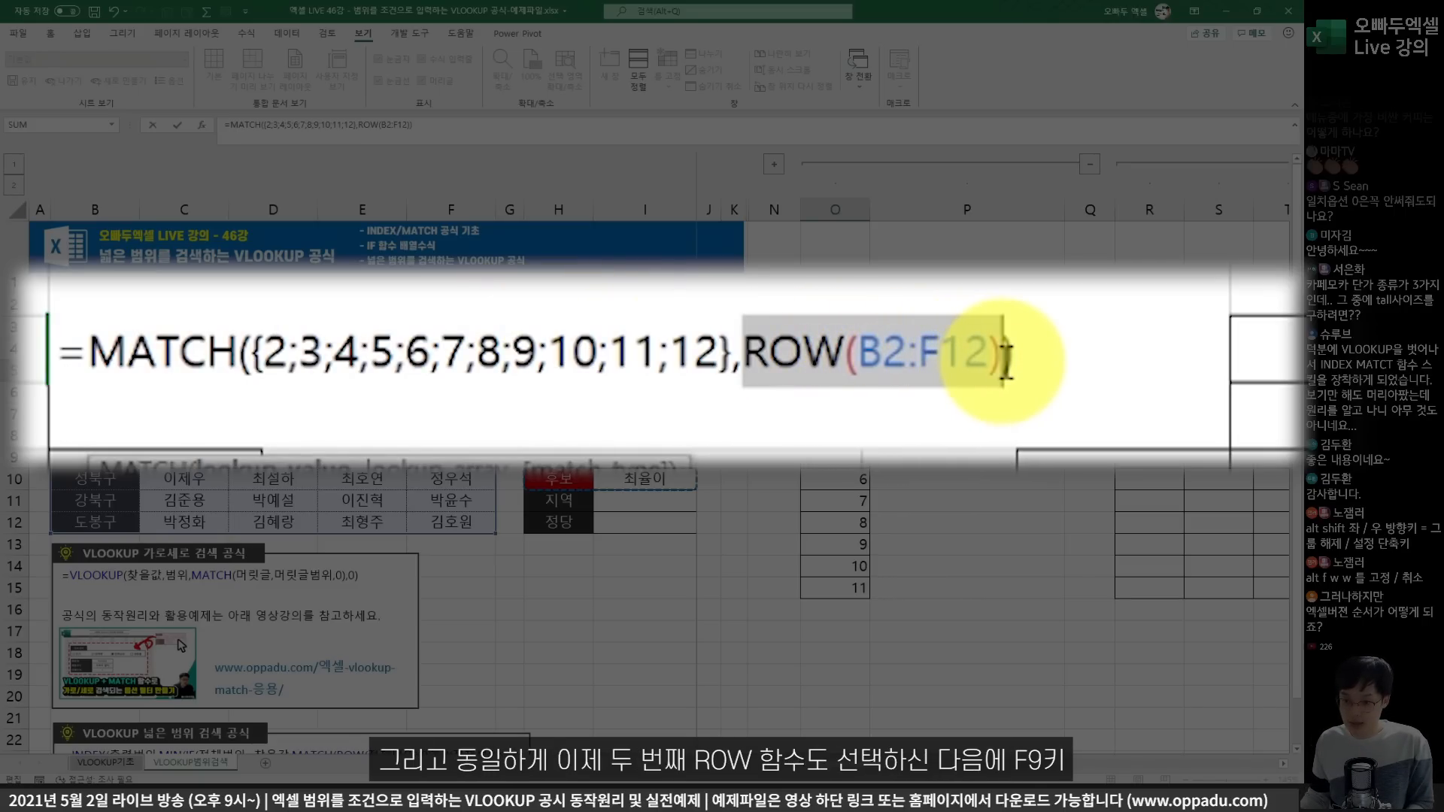
{"action": "key", "text": "F9"}
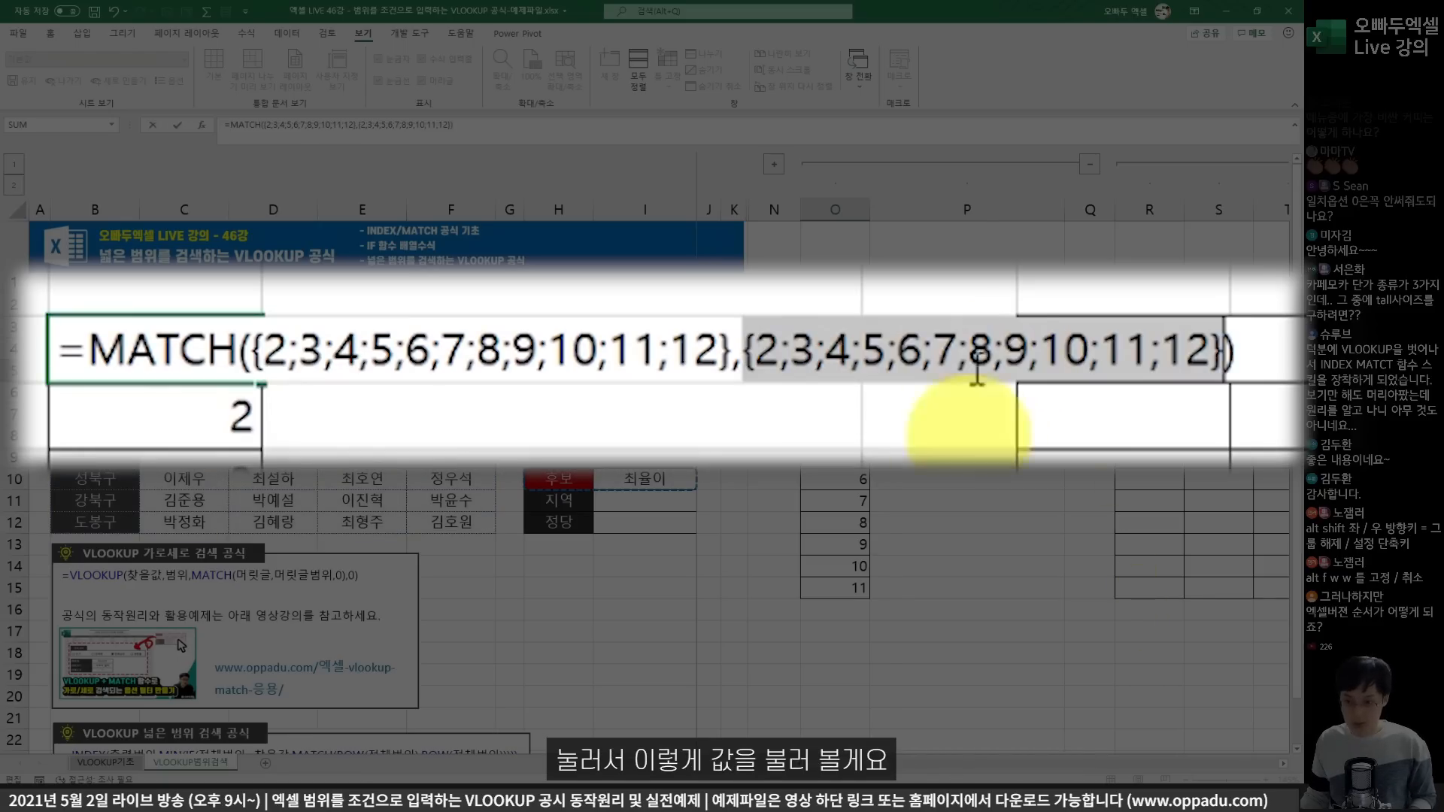
{"action": "left_click", "coordinate": [1006, 349]}
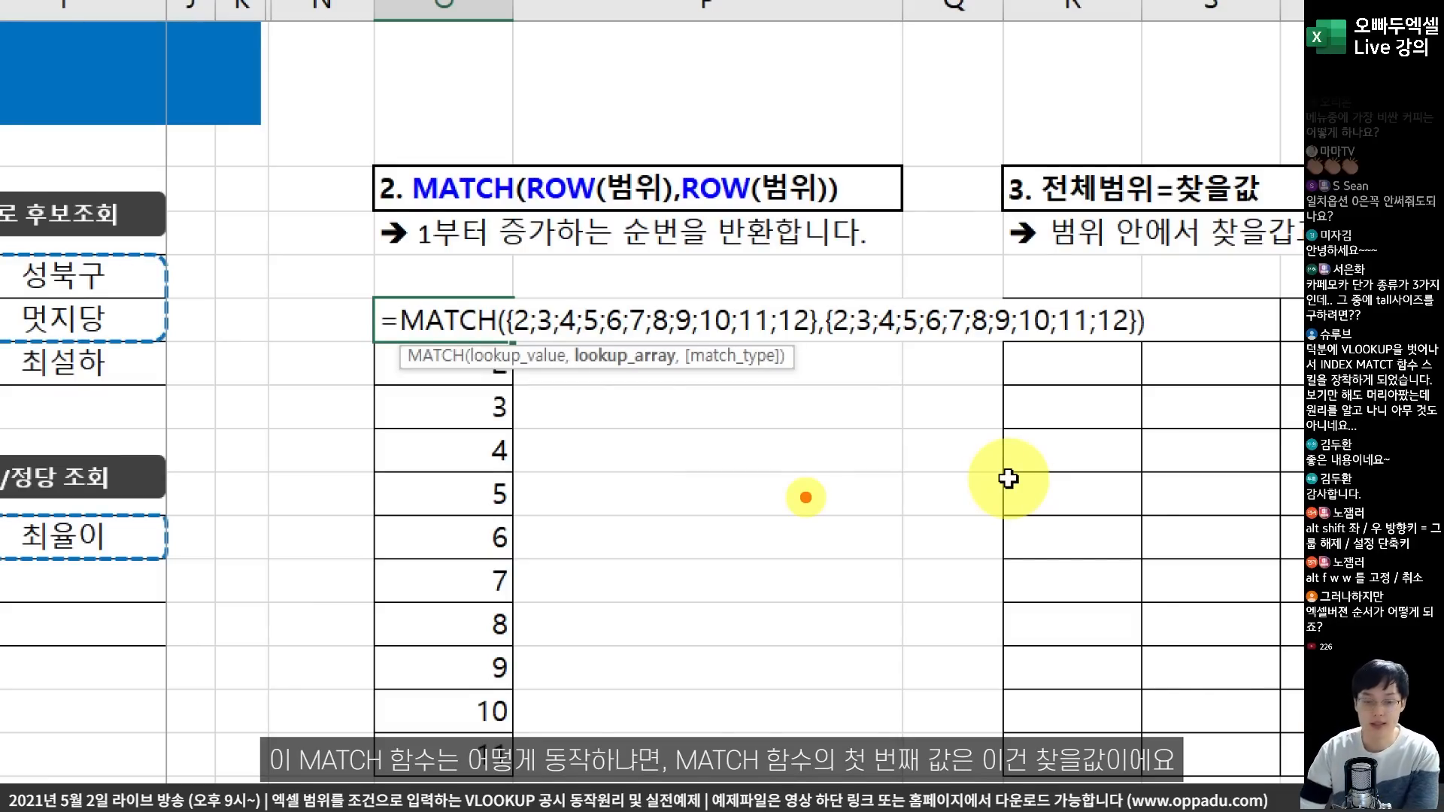
{"action": "mouse_move", "coordinate": [504, 353]}
{"action": "left_mouse_down"}
{"action": "mouse_move", "coordinate": [557, 380]}
{"action": "mouse_move", "coordinate": [784, 348]}
{"action": "left_mouse_up"}
{"action": "mouse_move", "coordinate": [646, 410]}
{"action": "left_mouse_down"}
{"action": "mouse_move", "coordinate": [643, 450]}
{"action": "mouse_move", "coordinate": [700, 436]}
{"action": "mouse_move", "coordinate": [809, 470]}
{"action": "left_mouse_up"}
{"action": "mouse_move", "coordinate": [835, 347]}
{"action": "left_mouse_down"}
{"action": "mouse_move", "coordinate": [850, 361]}
{"action": "mouse_move", "coordinate": [835, 369]}
{"action": "mouse_move", "coordinate": [862, 360]}
{"action": "mouse_move", "coordinate": [966, 384]}
{"action": "mouse_move", "coordinate": [1125, 348]}
{"action": "left_mouse_up"}
{"action": "mouse_move", "coordinate": [949, 414]}
{"action": "left_mouse_down"}
{"action": "mouse_move", "coordinate": [959, 463]}
{"action": "mouse_move", "coordinate": [982, 431]}
{"action": "mouse_move", "coordinate": [978, 493]}
{"action": "left_mouse_up"}
{"action": "left_click_drag", "start_coordinate": [1011, 425], "coordinate": [1046, 482]}
{"action": "left_click_drag", "start_coordinate": [1072, 417], "coordinate": [1075, 496]}
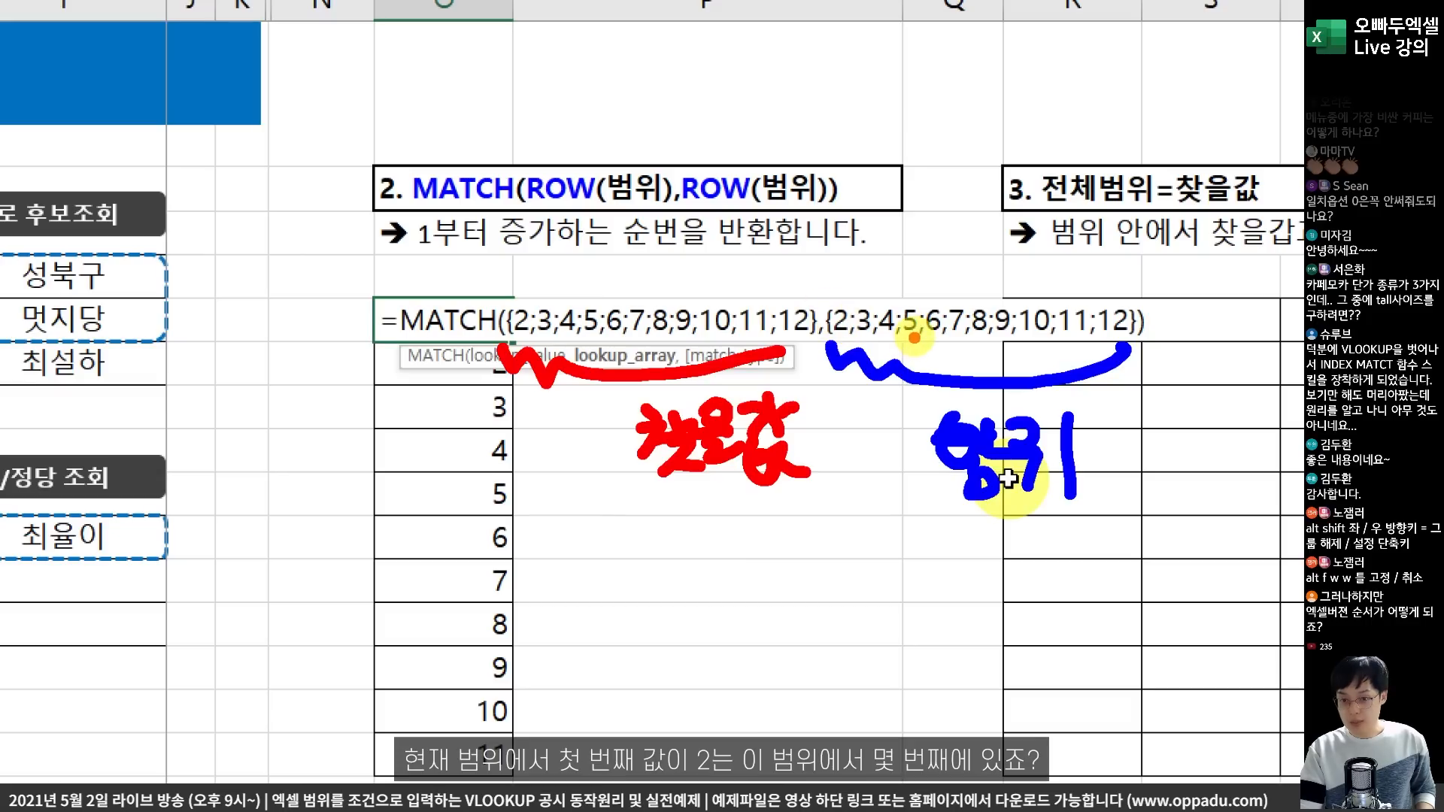
{"action": "mouse_move", "coordinate": [527, 349]}
{"action": "left_mouse_down"}
{"action": "mouse_move", "coordinate": [485, 289]}
{"action": "mouse_move", "coordinate": [543, 308]}
{"action": "mouse_move", "coordinate": [536, 343]}
{"action": "left_mouse_up"}
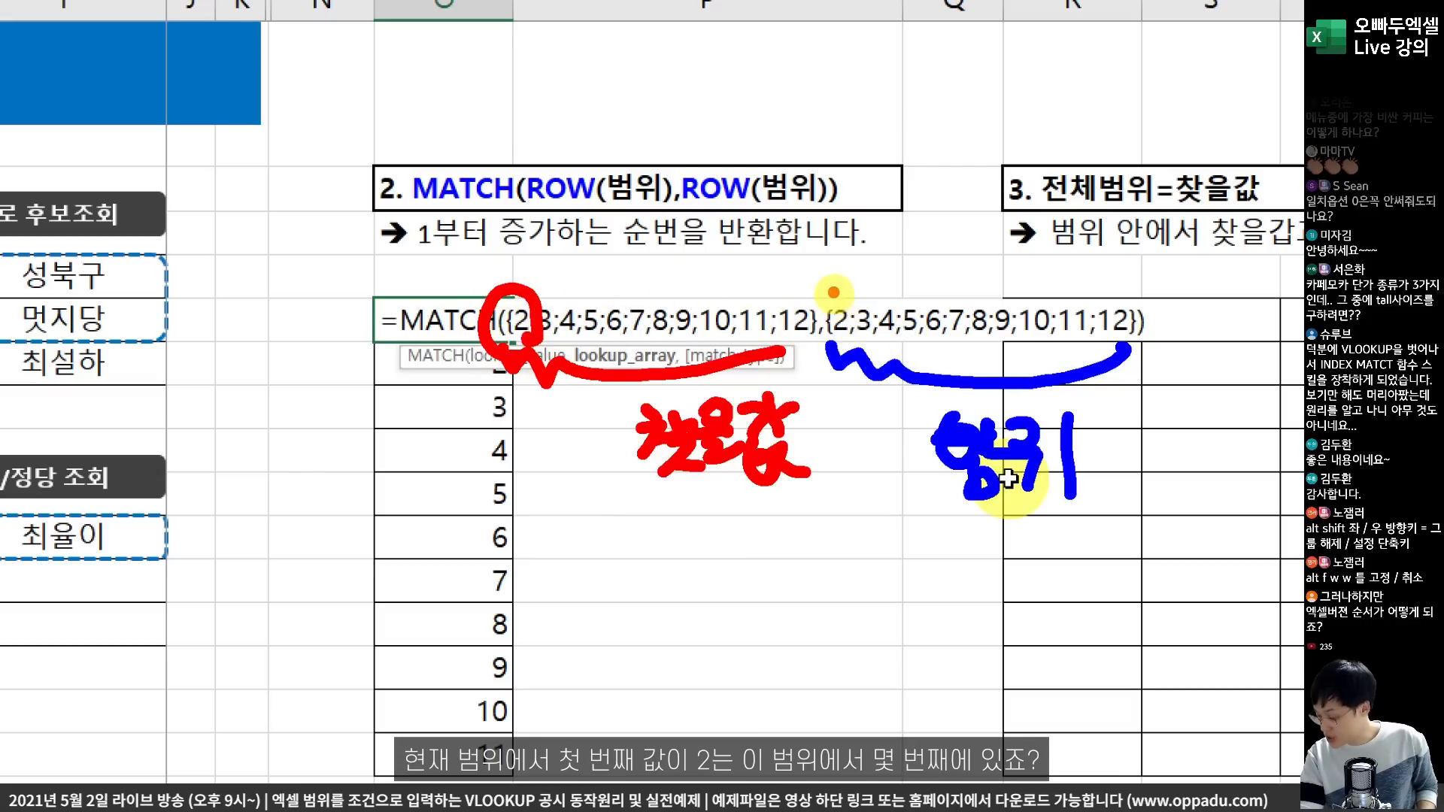
{"action": "left_click_drag", "start_coordinate": [841, 239], "coordinate": [832, 290]}
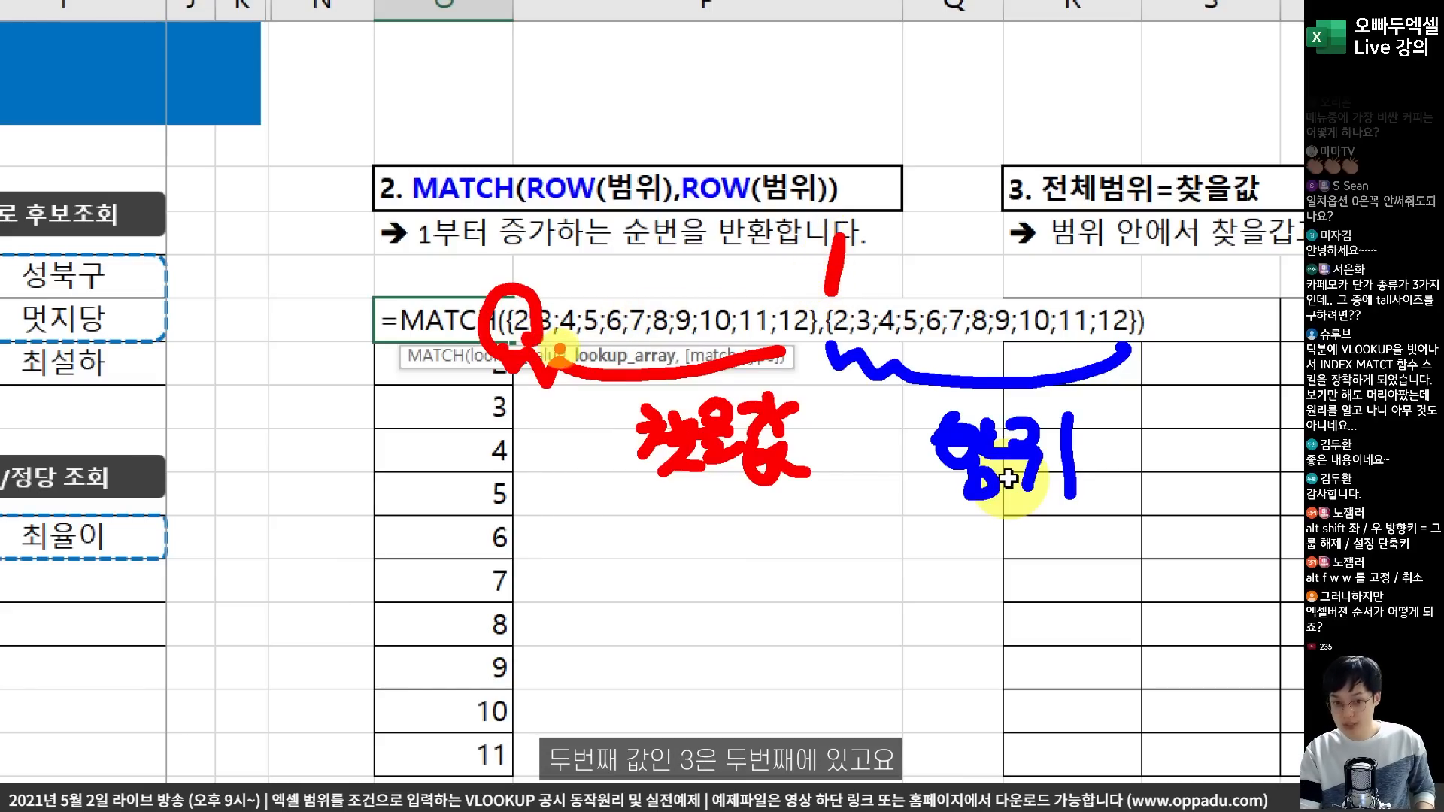
{"action": "mouse_move", "coordinate": [560, 350]}
{"action": "left_mouse_down"}
{"action": "mouse_move", "coordinate": [517, 301]}
{"action": "mouse_move", "coordinate": [557, 372]}
{"action": "left_mouse_up"}
{"action": "left_click_drag", "start_coordinate": [849, 252], "coordinate": [893, 290]}
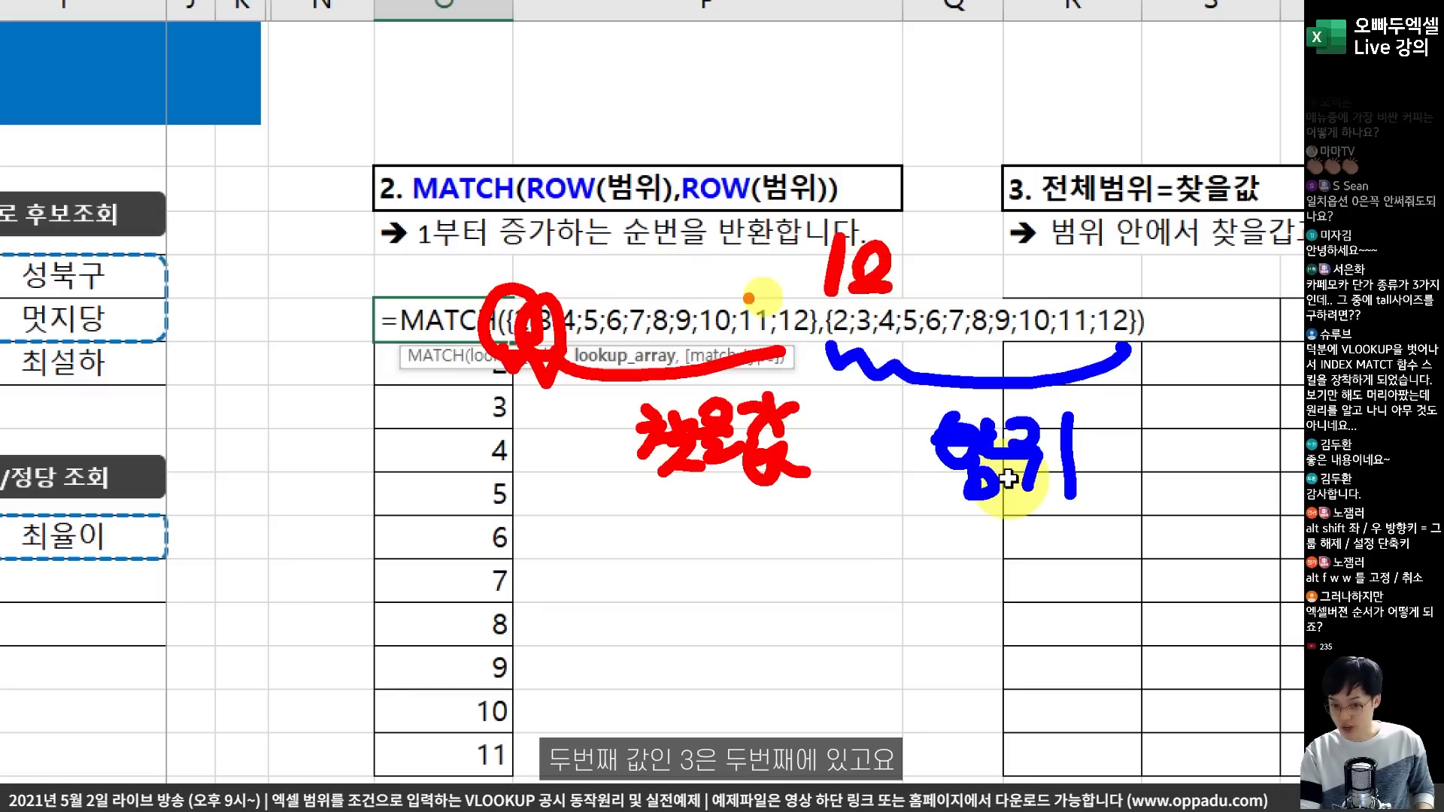
{"action": "left_click_drag", "start_coordinate": [590, 324], "coordinate": [616, 308]}
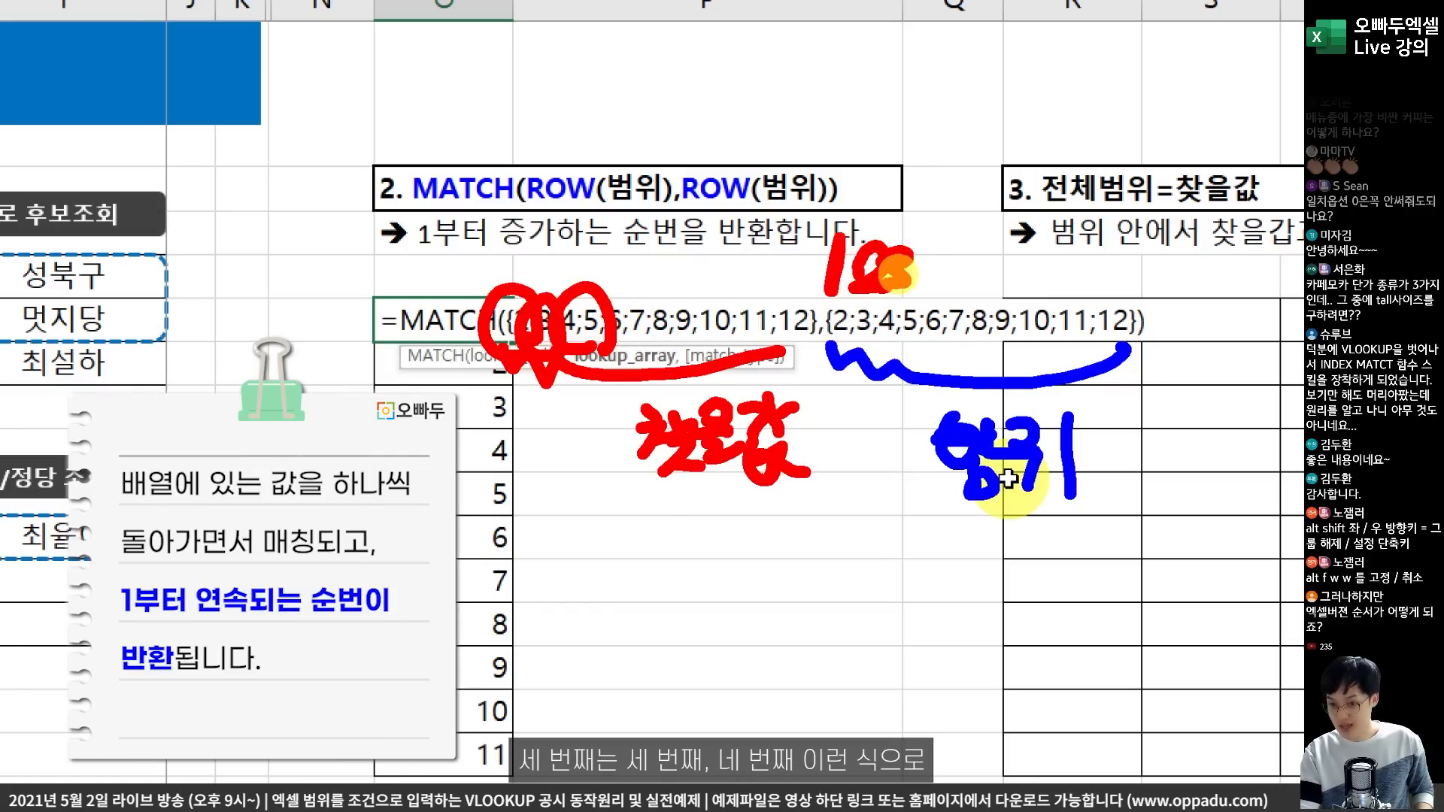
{"action": "left_click_drag", "start_coordinate": [897, 276], "coordinate": [887, 288]}
{"action": "left_click_drag", "start_coordinate": [938, 247], "coordinate": [957, 270]}
{"action": "left_click_drag", "start_coordinate": [938, 252], "coordinate": [935, 283]}
{"action": "left_click", "coordinate": [976, 269]}
{"action": "left_click", "coordinate": [1007, 268]}
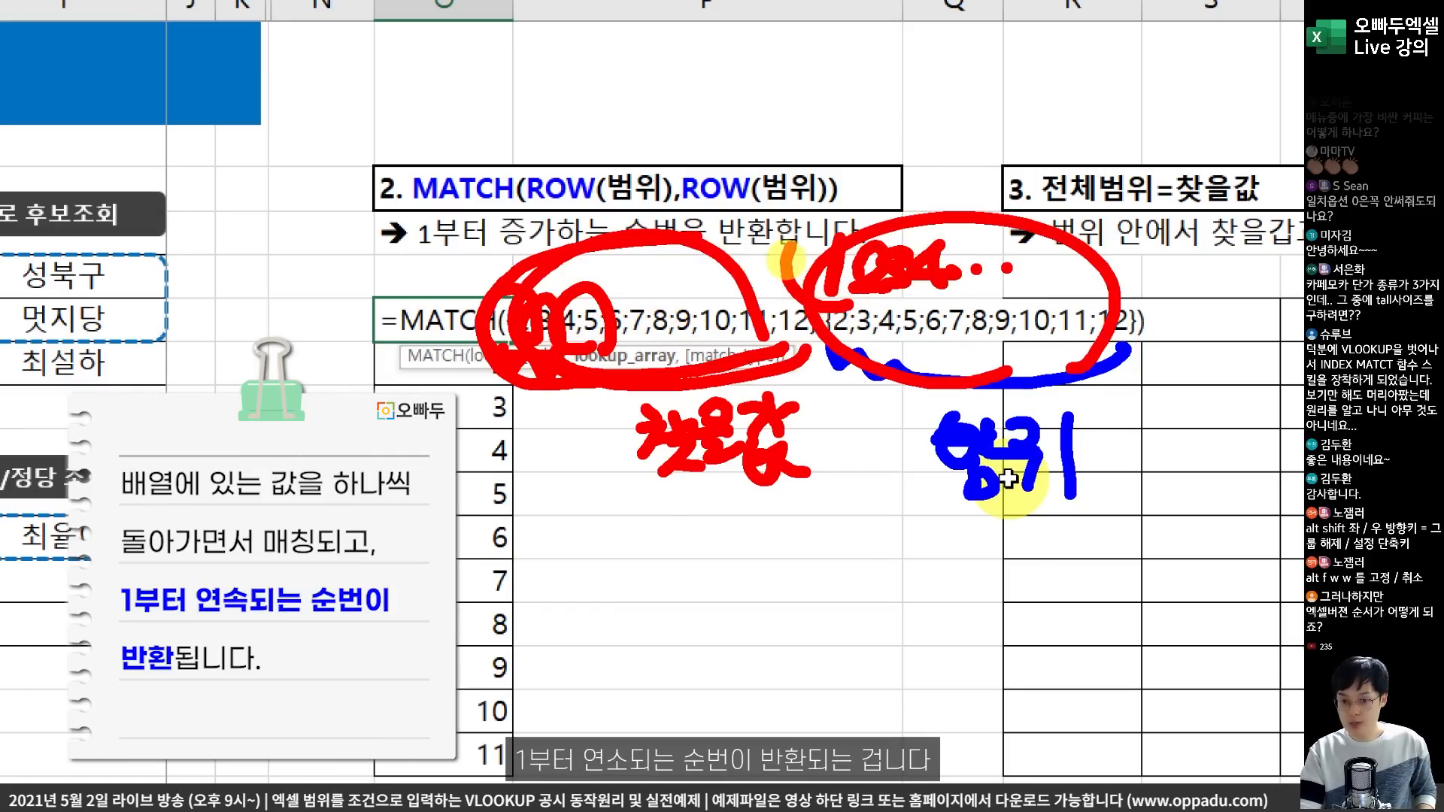
{"action": "mouse_move", "coordinate": [786, 260]}
{"action": "left_mouse_down"}
{"action": "mouse_move", "coordinate": [851, 193]}
{"action": "mouse_move", "coordinate": [915, 161]}
{"action": "mouse_move", "coordinate": [931, 197]}
{"action": "left_mouse_up"}
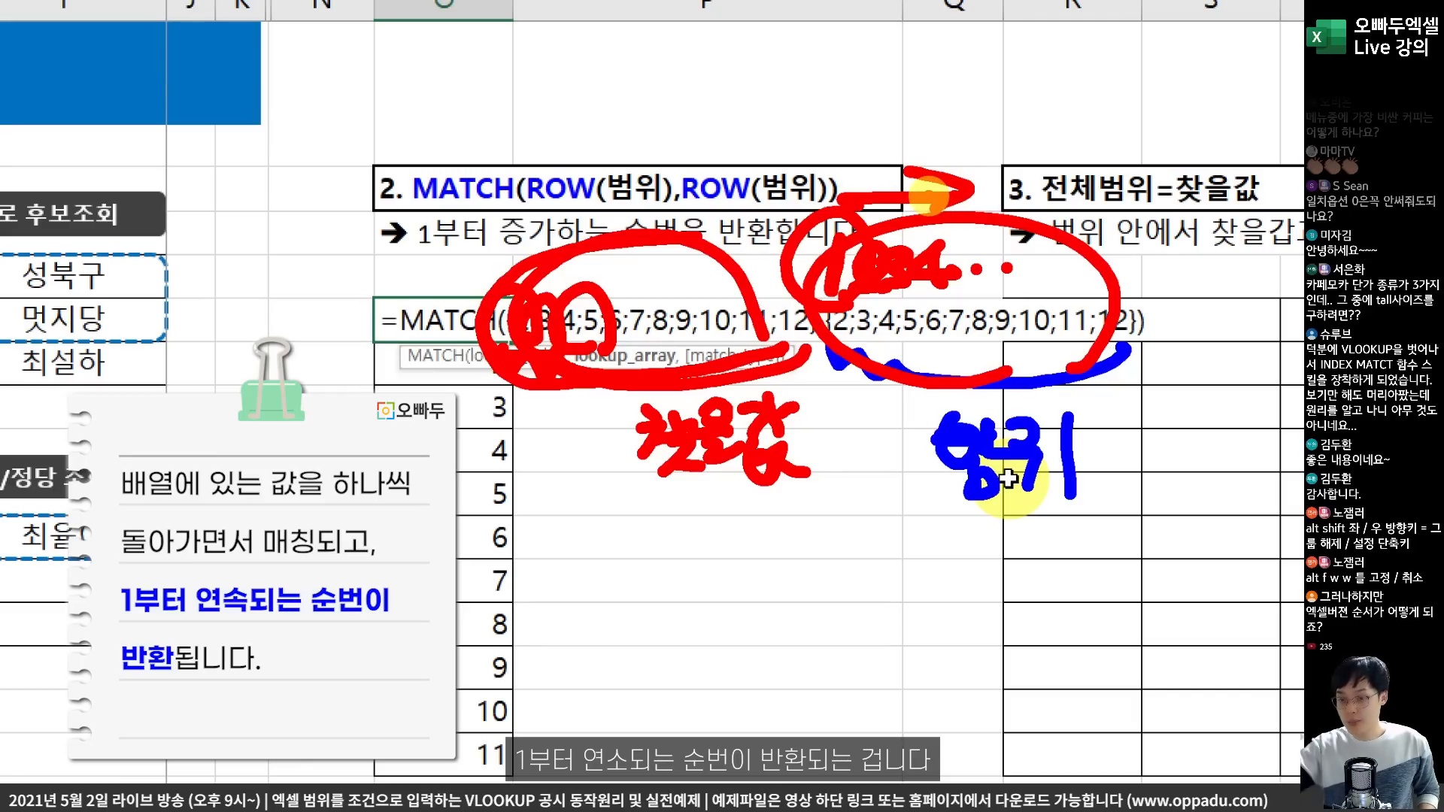
Cancel the in-place edit of the MATCH formula in O5 and collapse the column group O to P that holds it.
{"action": "key", "text": "Escape"}
{"action": "key", "text": "Escape"}
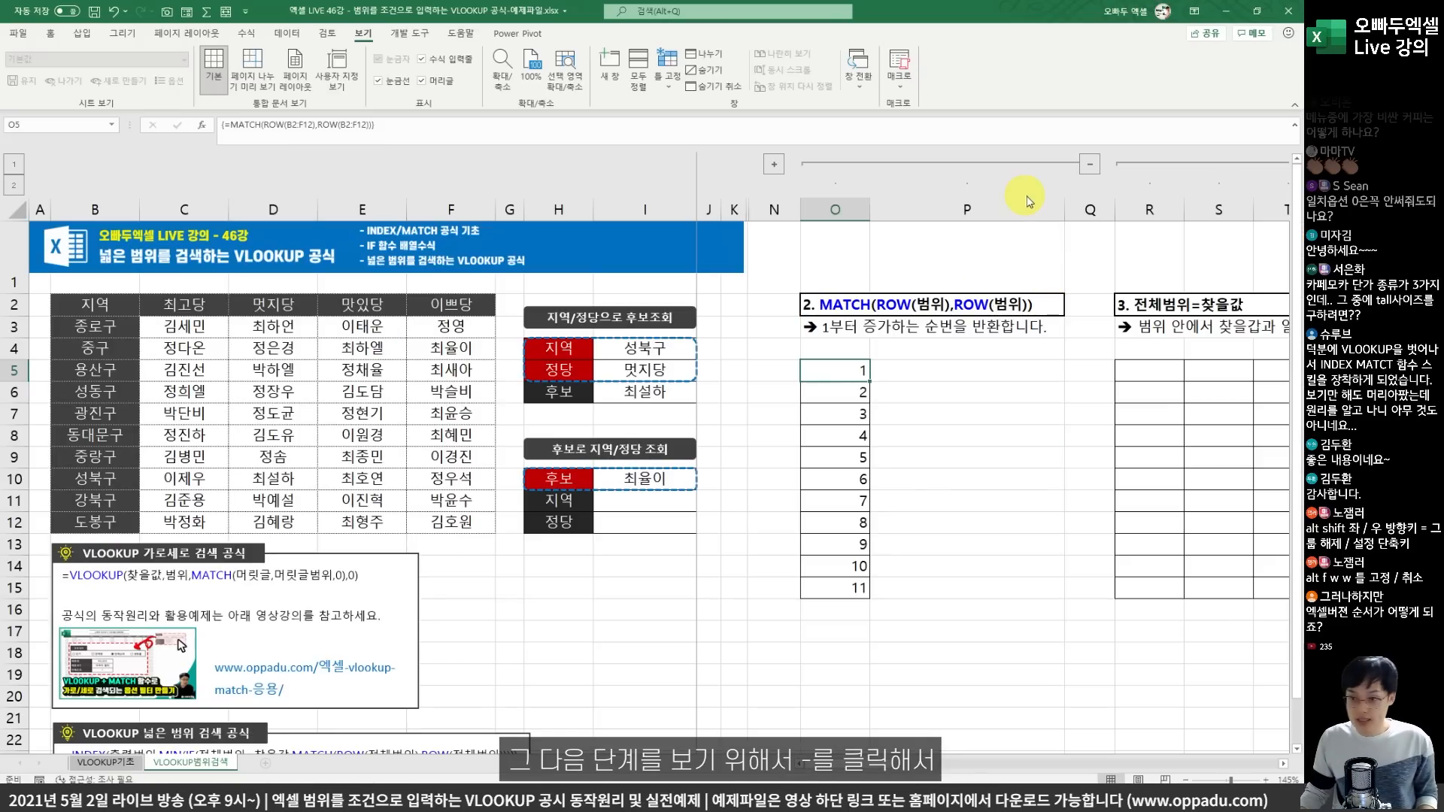
{"action": "left_click", "coordinate": [1089, 164]}
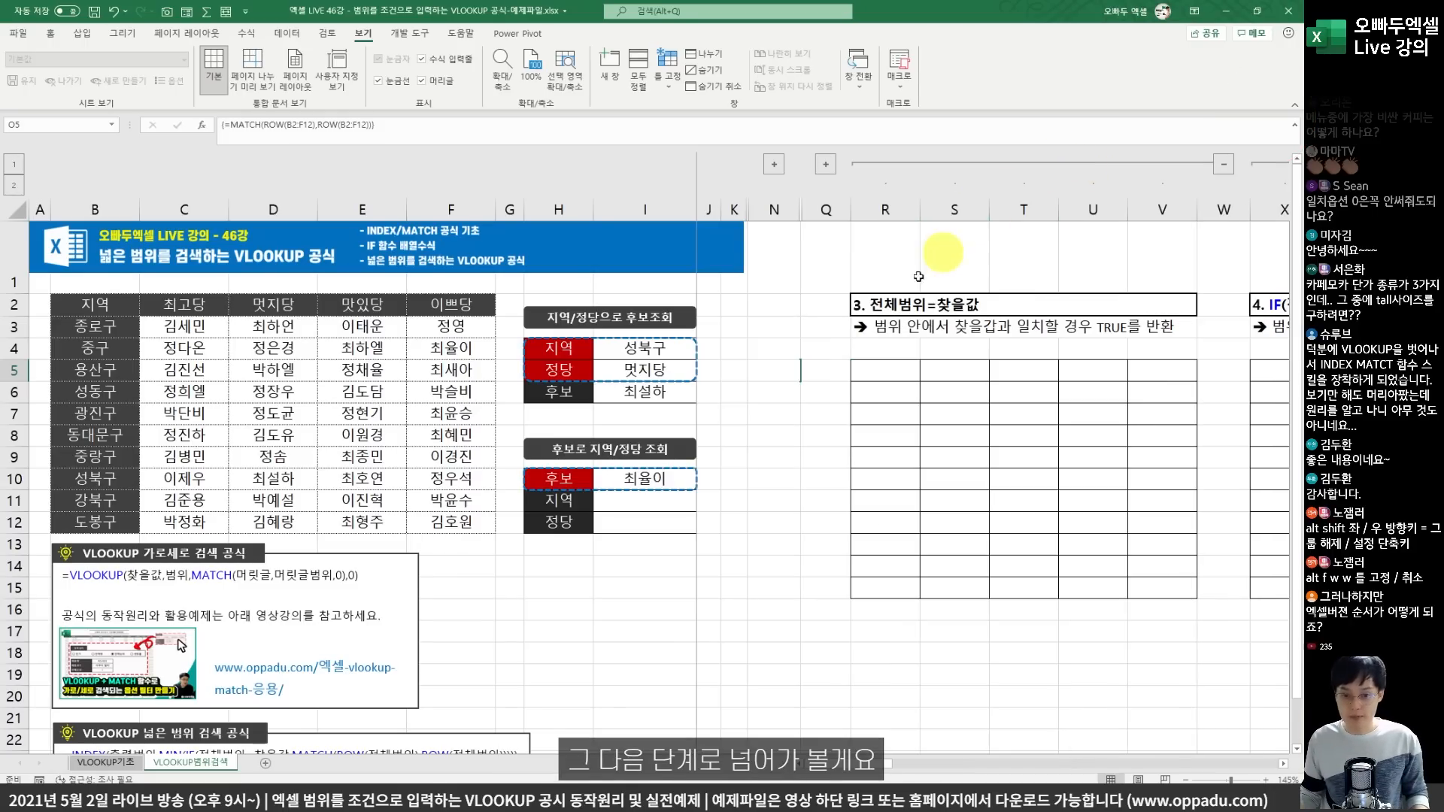
Fill R5:V15 under the 전체범위=찾을값 heading with the array formula =B2:F12=I10.
{"action": "scroll", "coordinate": [933, 421], "scroll_direction": "right", "scroll_amount": 2}
{"action": "left_click_drag", "start_coordinate": [932, 438], "coordinate": [877, 438]}
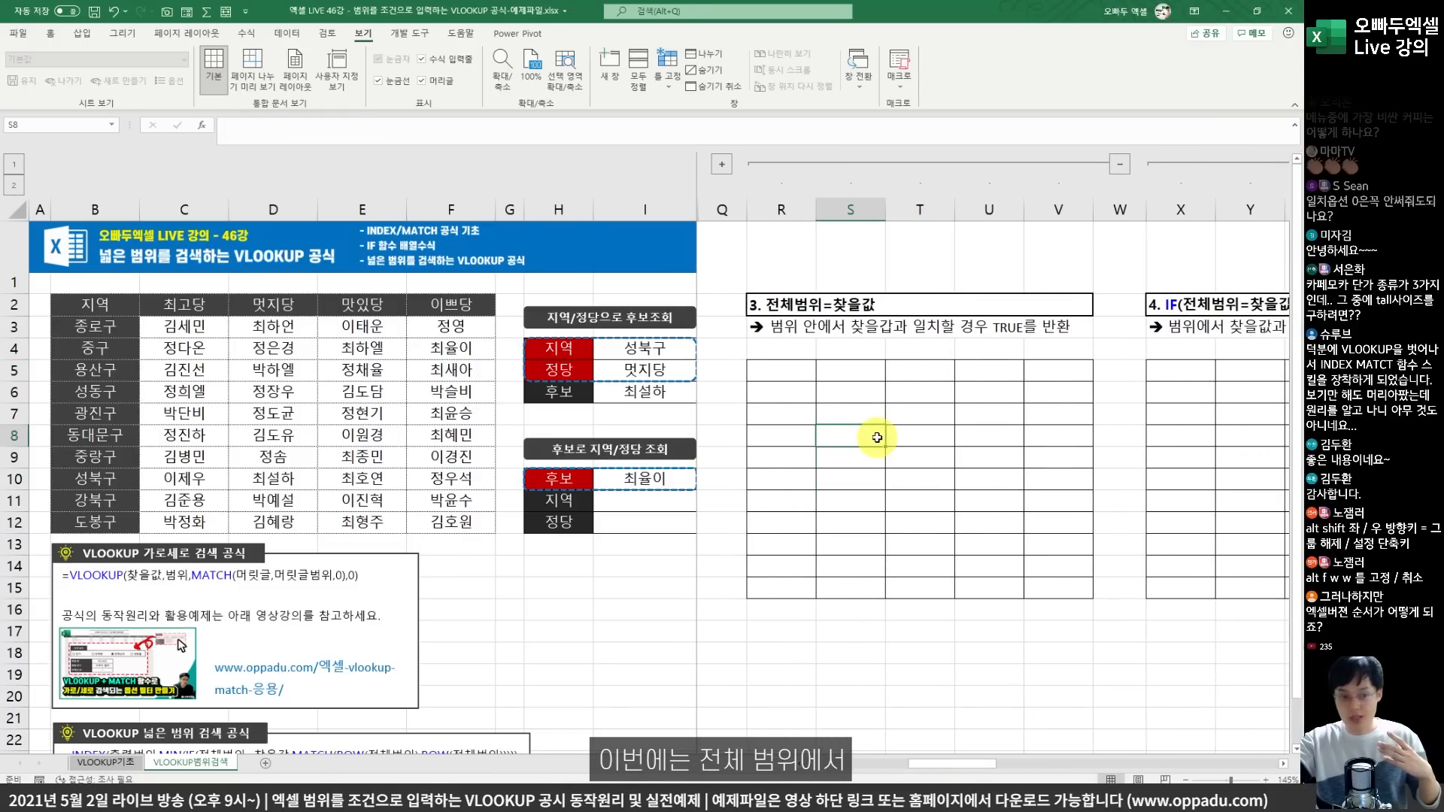
{"action": "left_click", "coordinate": [643, 481]}
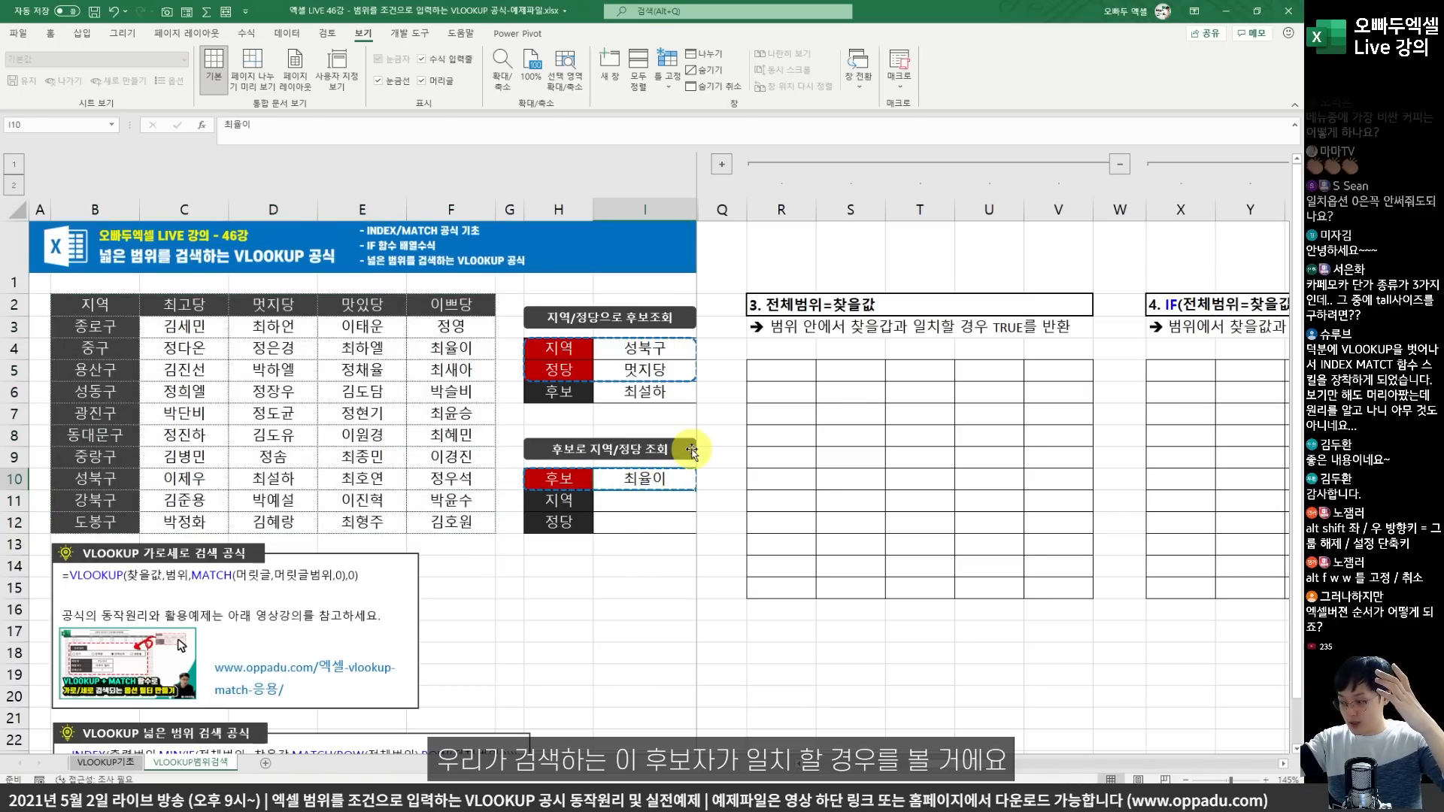
{"action": "left_click_drag", "start_coordinate": [775, 372], "coordinate": [1057, 586]}
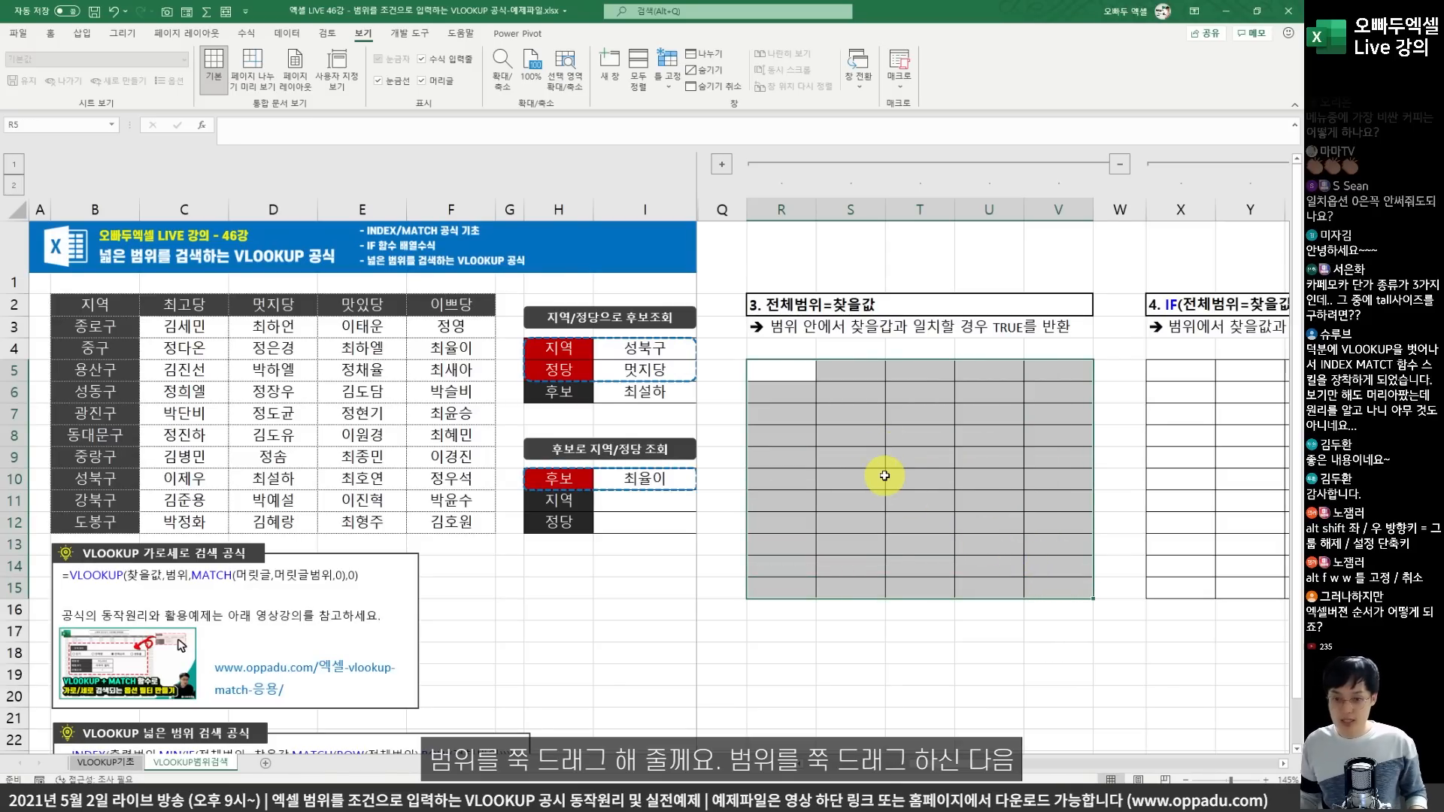
{"action": "type", "text": "="}
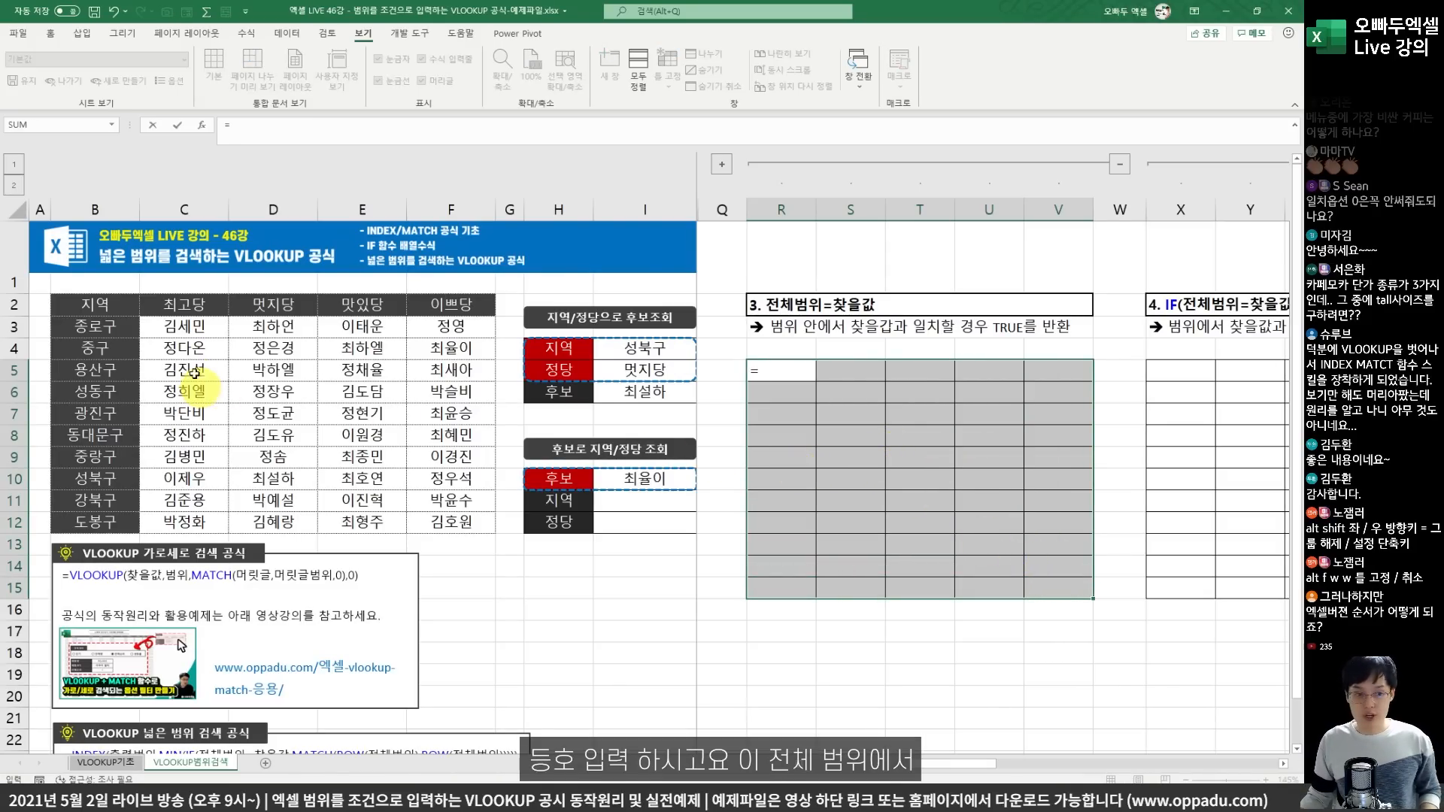
{"action": "left_click_drag", "start_coordinate": [113, 312], "coordinate": [461, 523]}
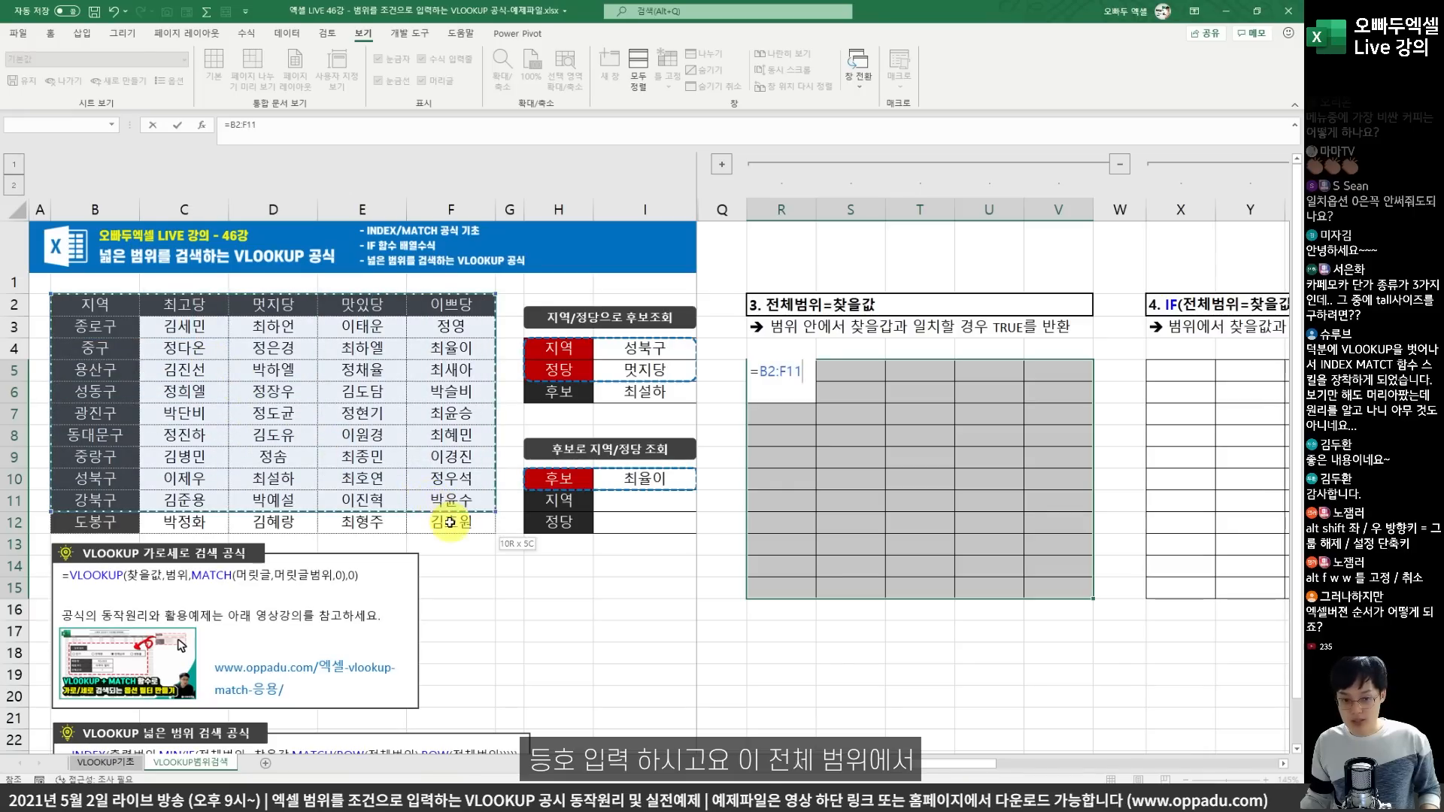
{"action": "type", "text": "="}
{"action": "left_click", "coordinate": [664, 477]}
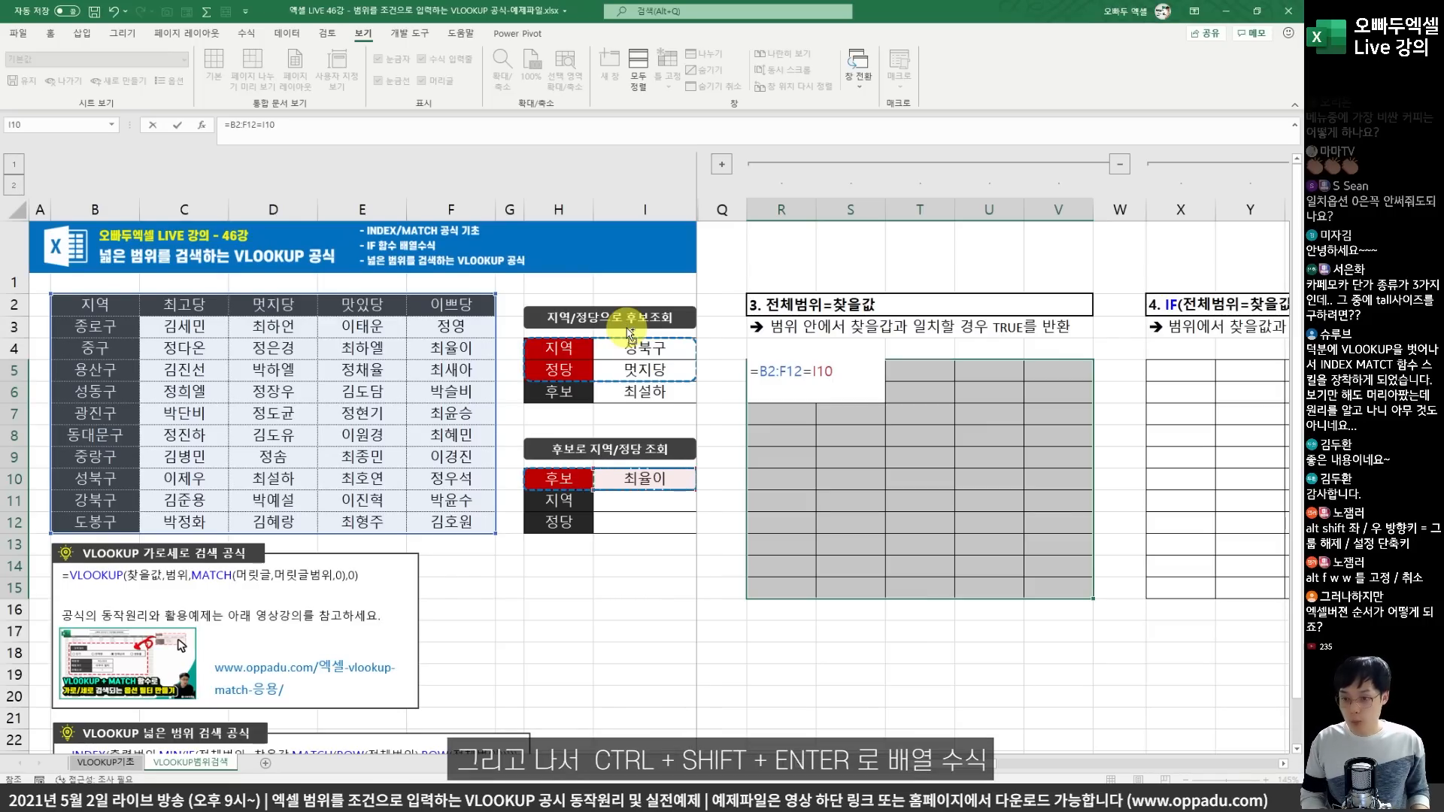
{"action": "key", "text": "ctrl+shift+Return"}
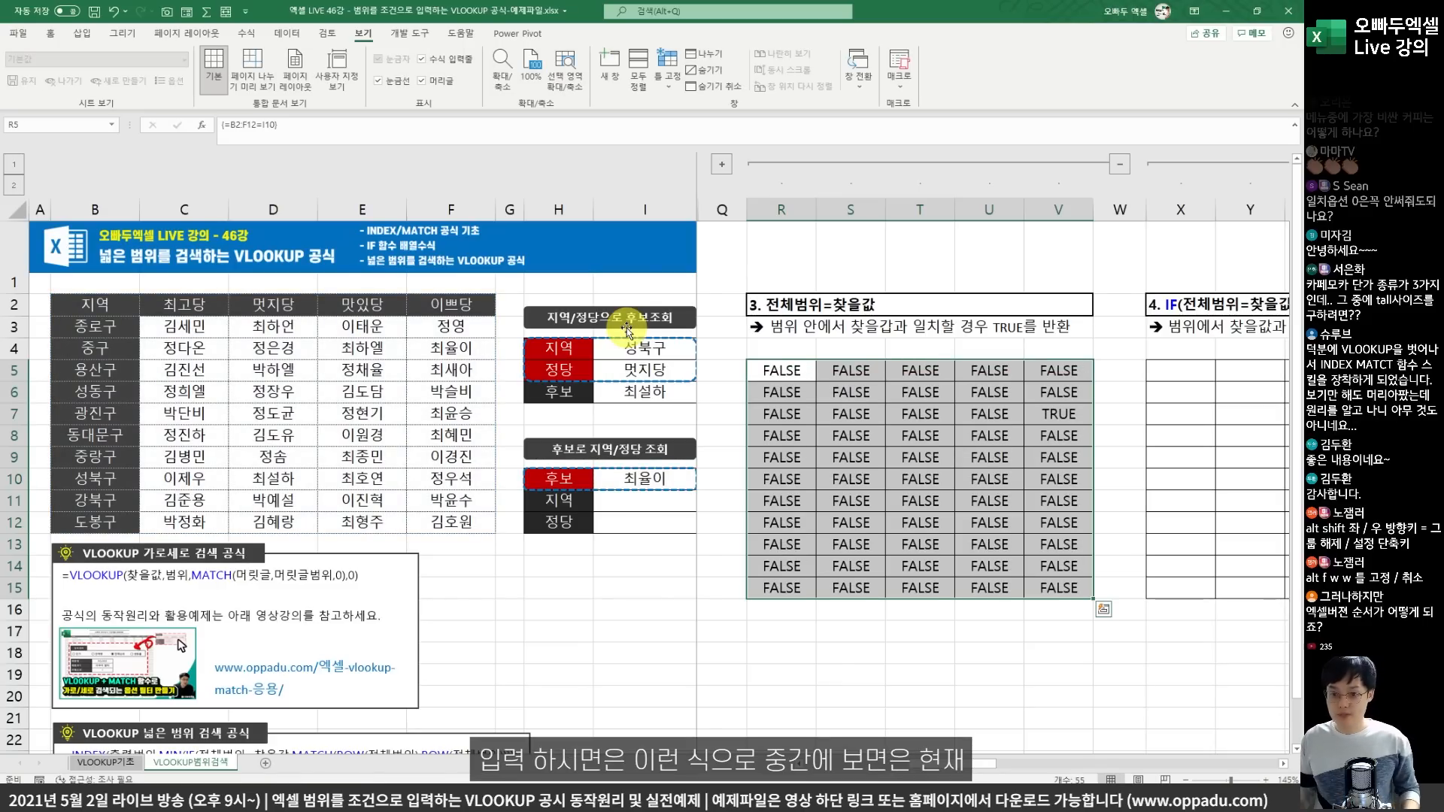
{"action": "left_click", "coordinate": [1032, 523]}
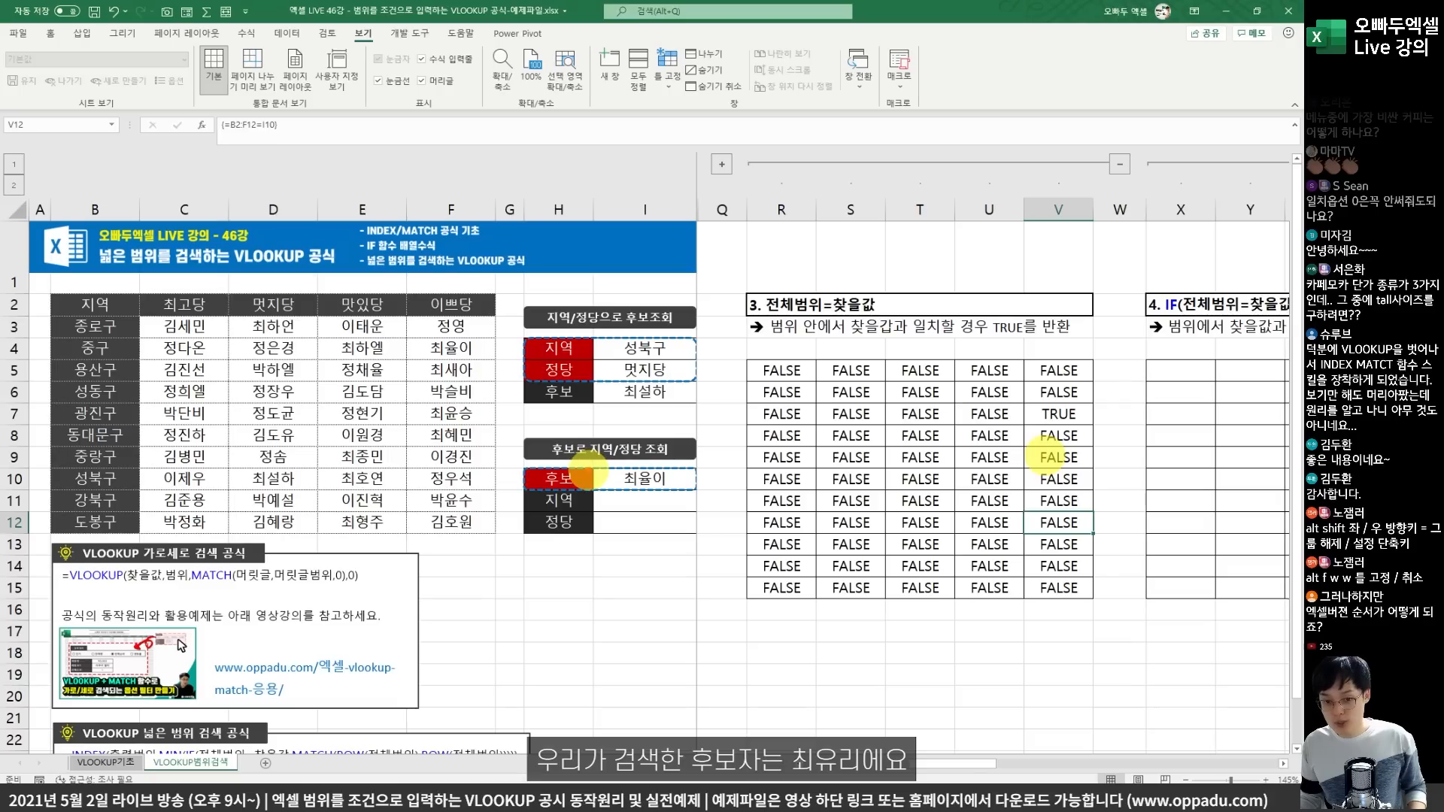
{"action": "left_click_drag", "start_coordinate": [591, 468], "coordinate": [702, 495]}
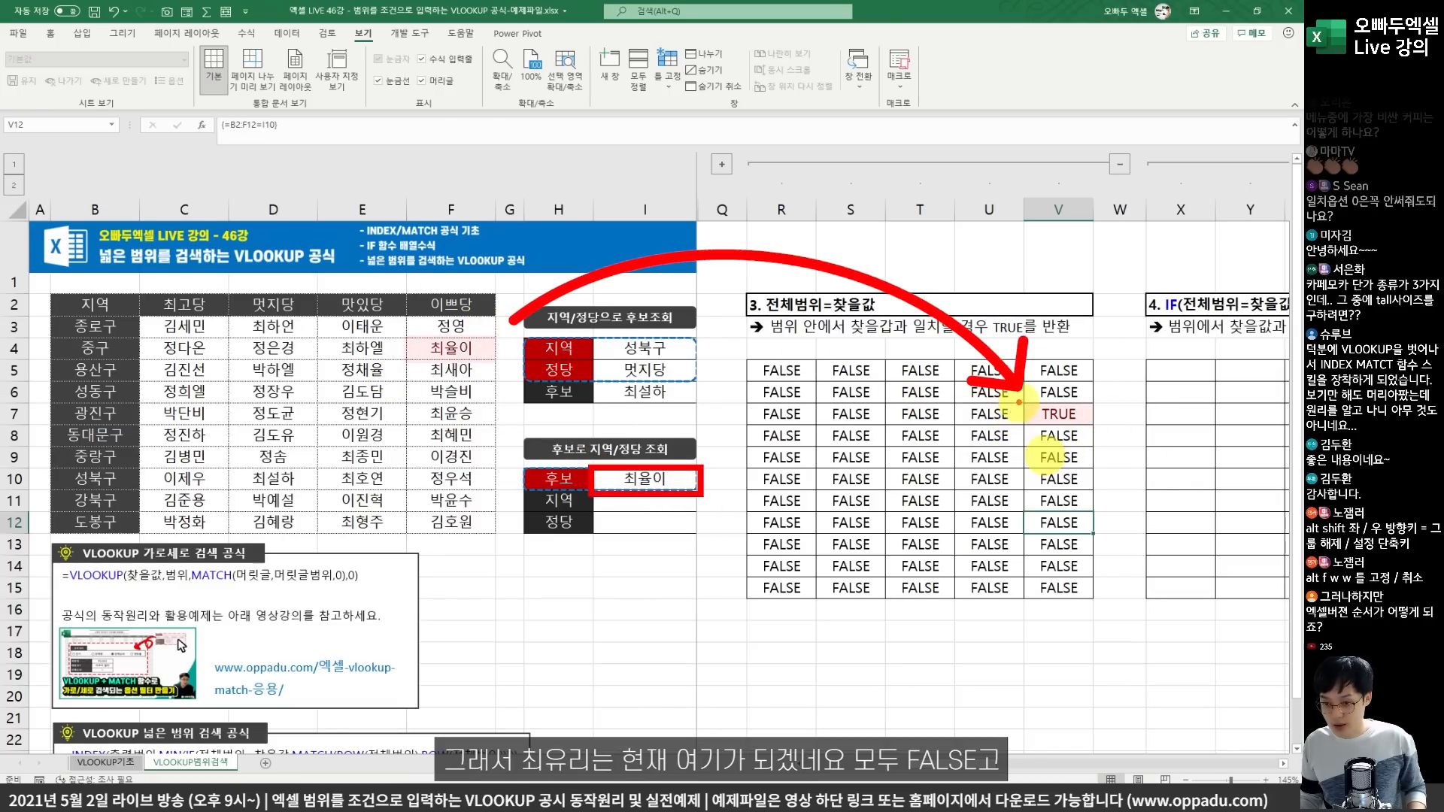
{"action": "mouse_move", "coordinate": [1019, 402]}
{"action": "left_mouse_down"}
{"action": "mouse_move", "coordinate": [1094, 422]}
{"action": "mouse_move", "coordinate": [1077, 355]}
{"action": "left_mouse_up"}
{"action": "mouse_move", "coordinate": [1088, 423]}
{"action": "left_mouse_down"}
{"action": "mouse_move", "coordinate": [1017, 424]}
{"action": "mouse_move", "coordinate": [1079, 414]}
{"action": "mouse_move", "coordinate": [1037, 431]}
{"action": "left_mouse_up"}
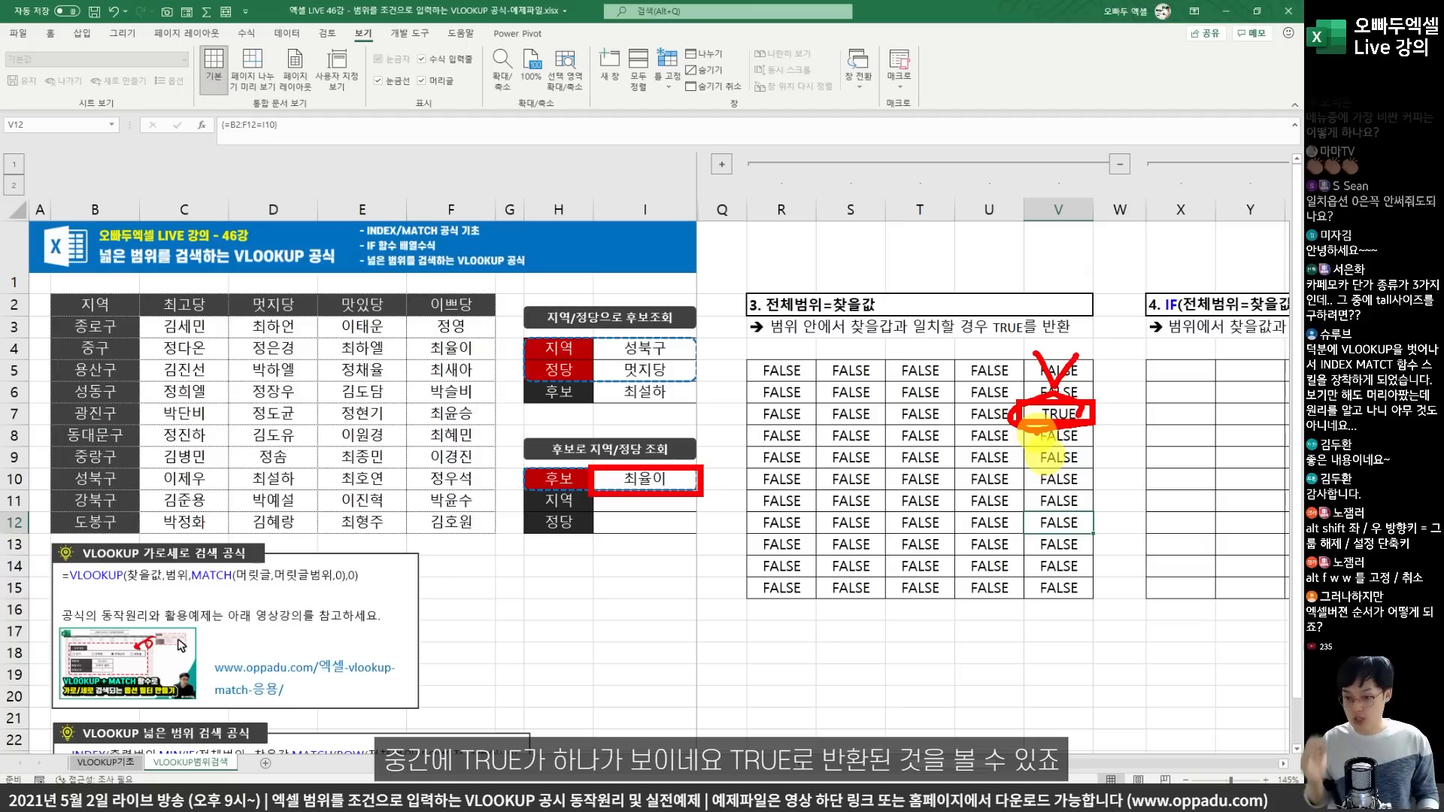
Examine the IF(전체범위=찾을값, MATCH(...)) heading of section 4 against the source table B2:F12 and the candidate cell I10.
{"action": "scroll", "coordinate": [1121, 226], "scroll_direction": "right", "scroll_amount": 3}
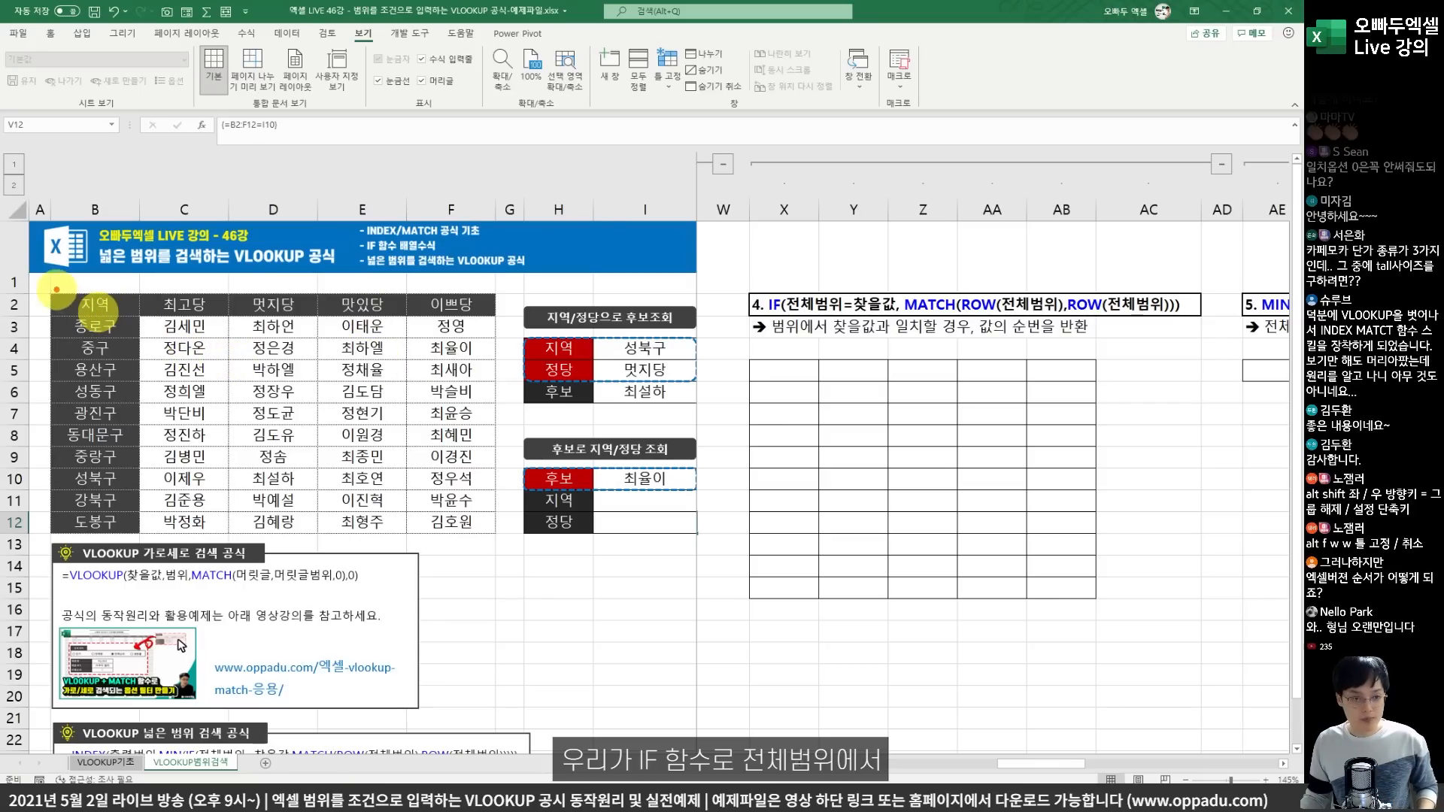
{"action": "left_click_drag", "start_coordinate": [47, 291], "coordinate": [499, 535]}
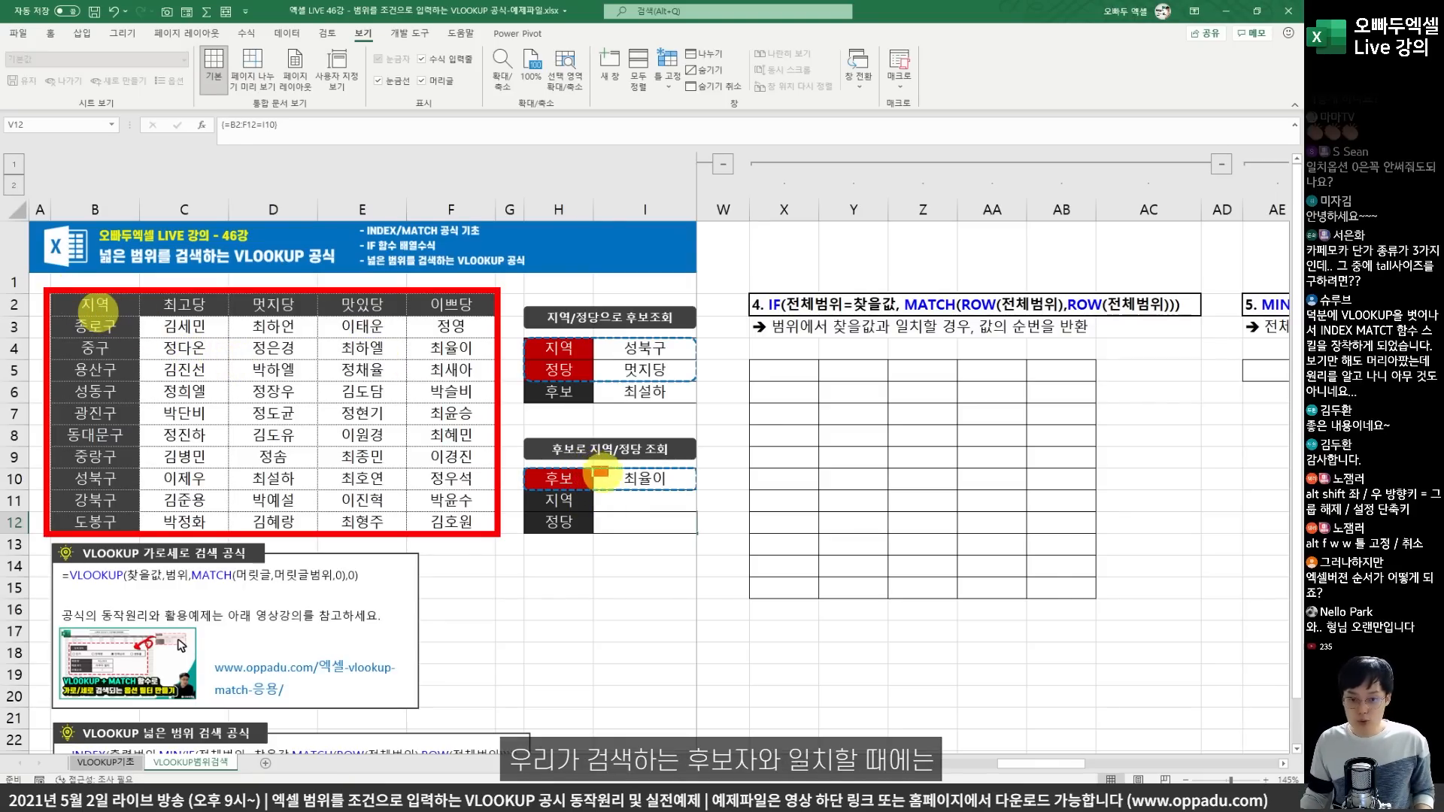
{"action": "left_click_drag", "start_coordinate": [594, 468], "coordinate": [702, 493]}
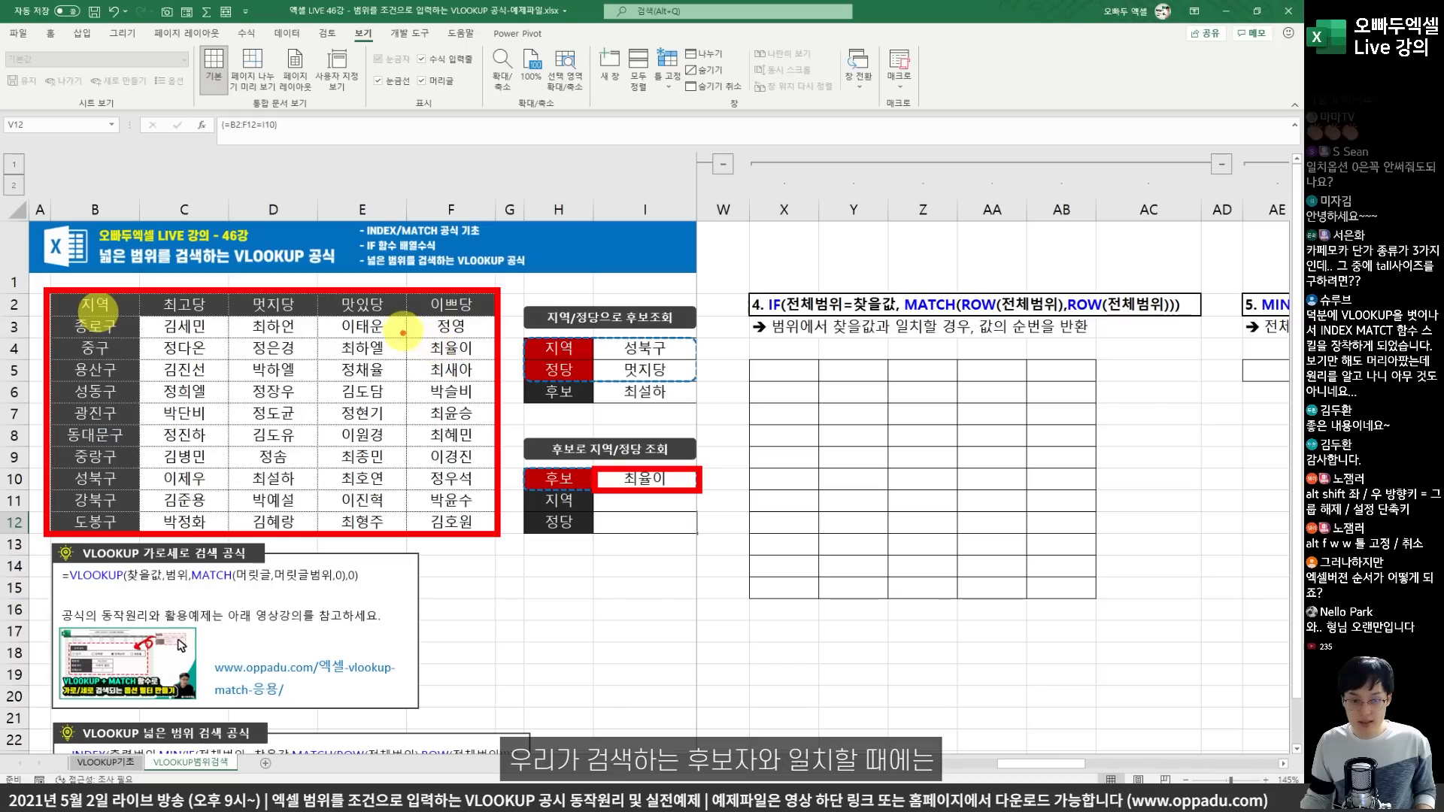
{"action": "left_click_drag", "start_coordinate": [403, 332], "coordinate": [500, 365]}
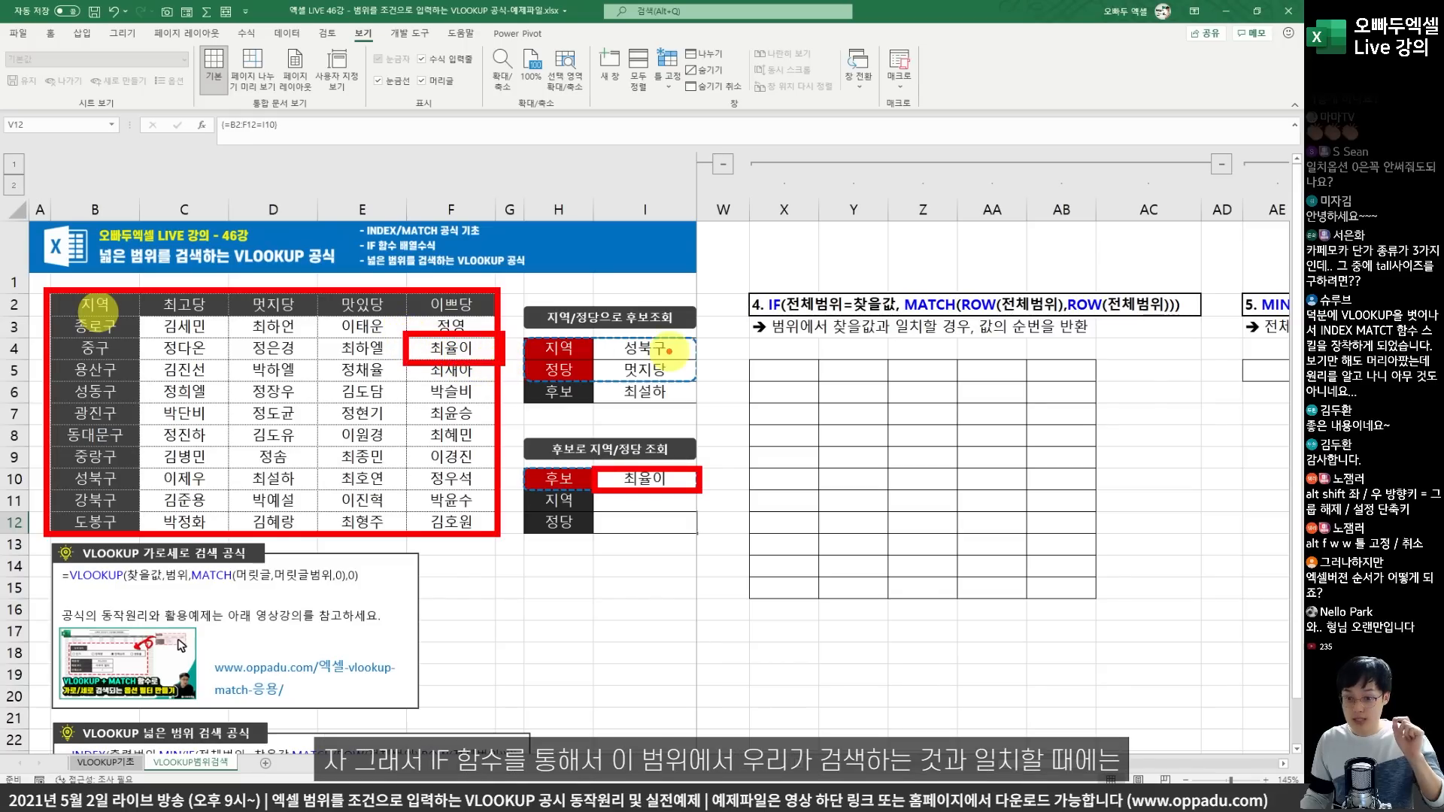
{"action": "left_click_drag", "start_coordinate": [751, 283], "coordinate": [895, 324]}
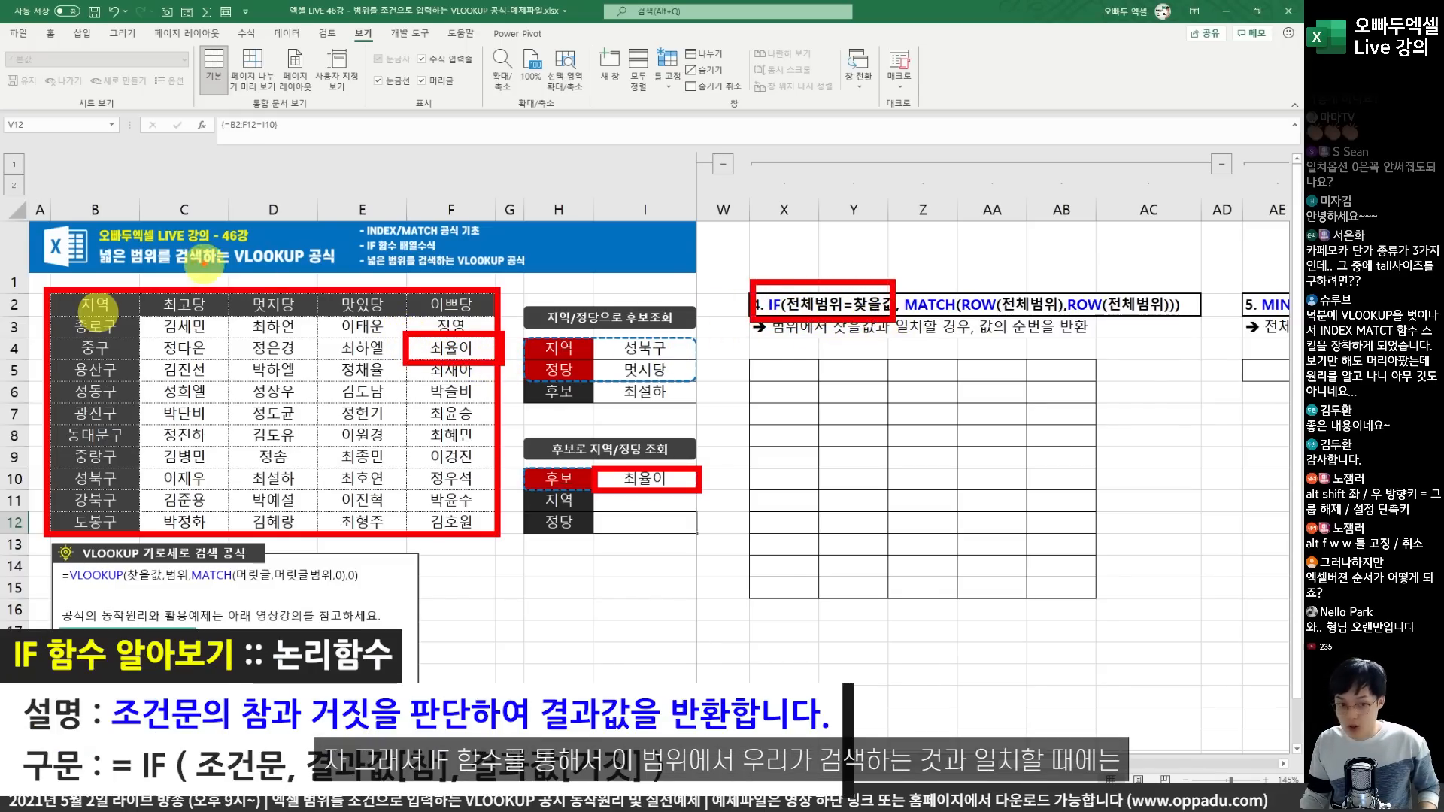
{"action": "left_click_drag", "start_coordinate": [42, 287], "coordinate": [505, 531]}
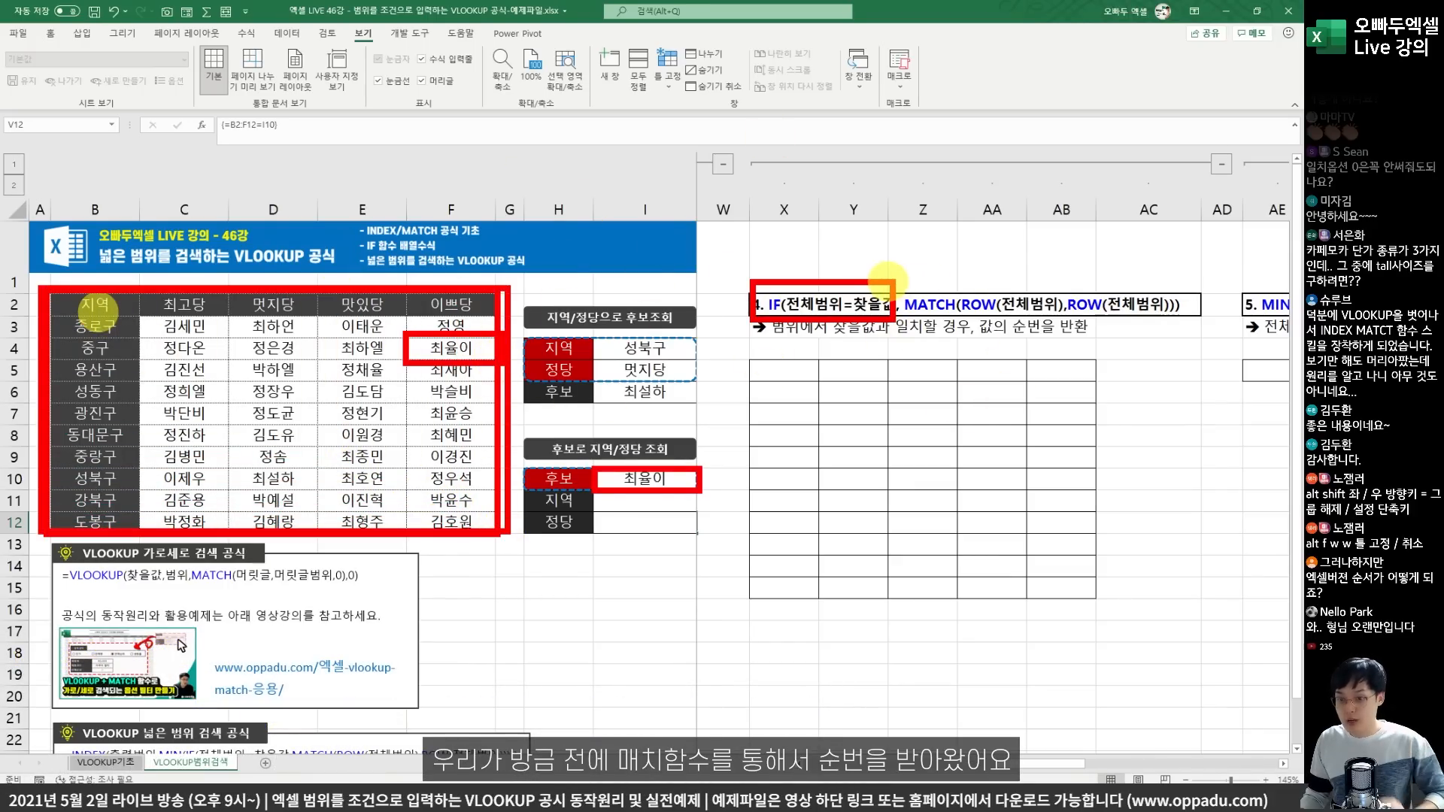
{"action": "left_click_drag", "start_coordinate": [897, 284], "coordinate": [1176, 316]}
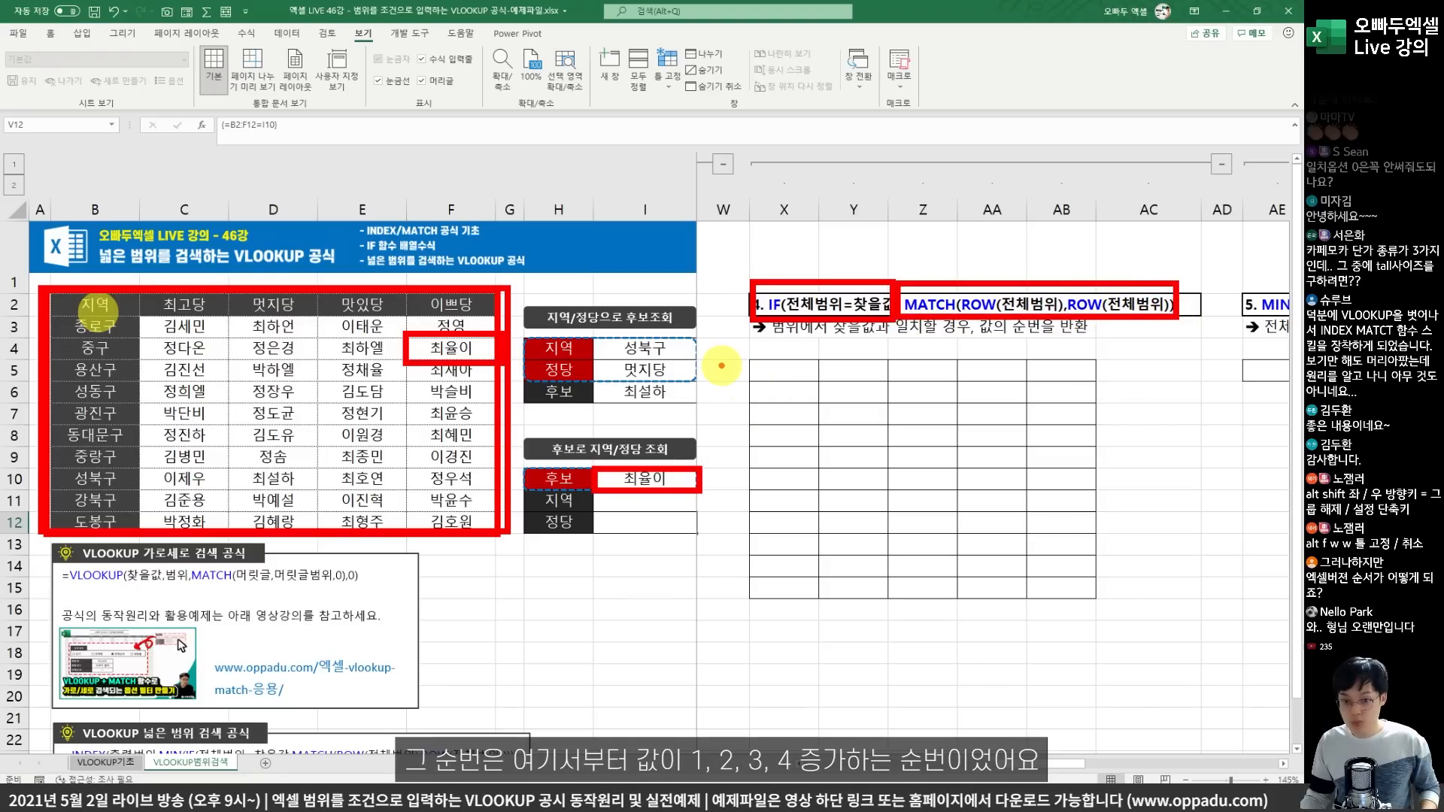
{"action": "left_click_drag", "start_coordinate": [729, 351], "coordinate": [728, 384]}
{"action": "left_click_drag", "start_coordinate": [715, 391], "coordinate": [741, 411]}
{"action": "mouse_move", "coordinate": [718, 418]}
{"action": "left_mouse_down"}
{"action": "mouse_move", "coordinate": [740, 446]}
{"action": "mouse_move", "coordinate": [735, 598]}
{"action": "left_mouse_up"}
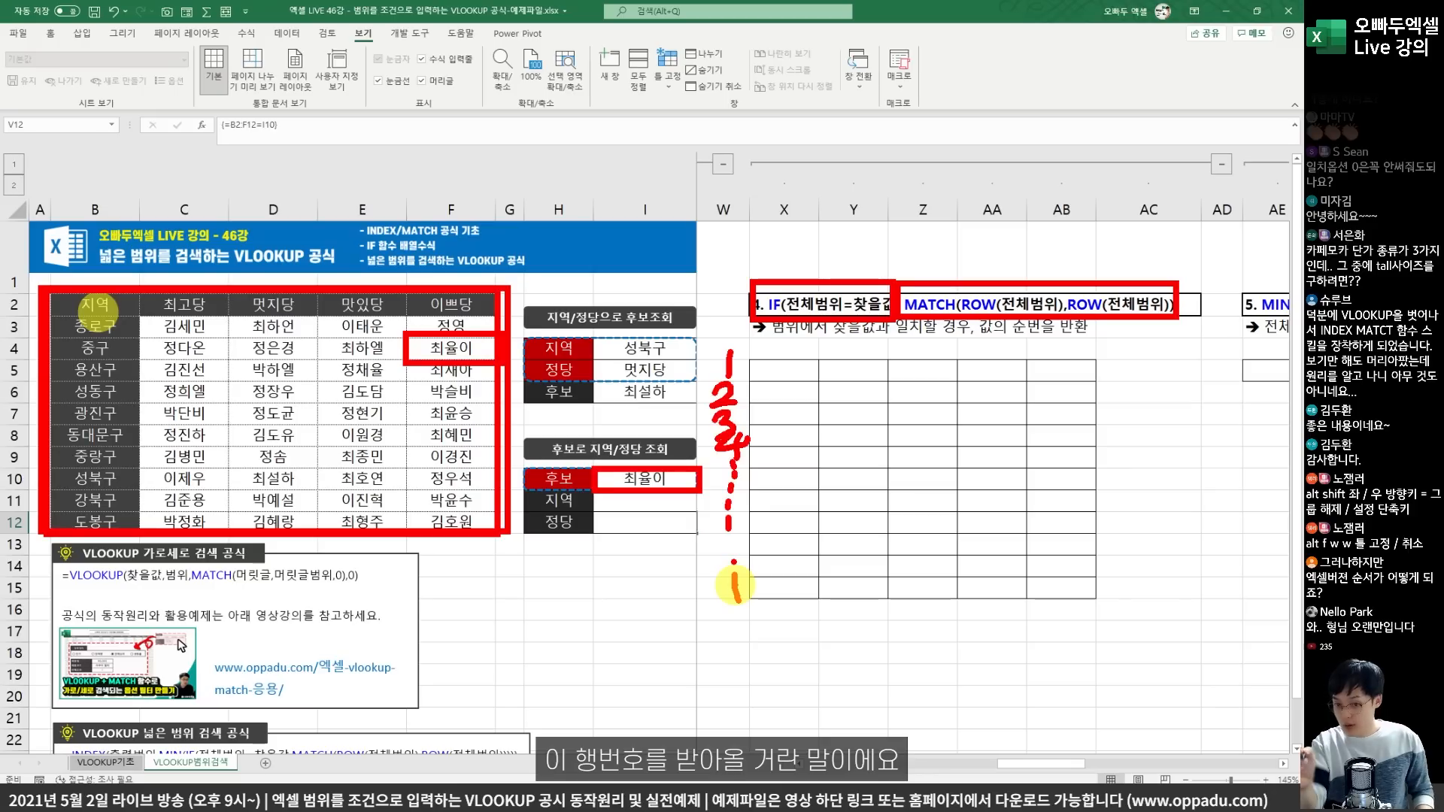
{"action": "key", "text": "Escape"}
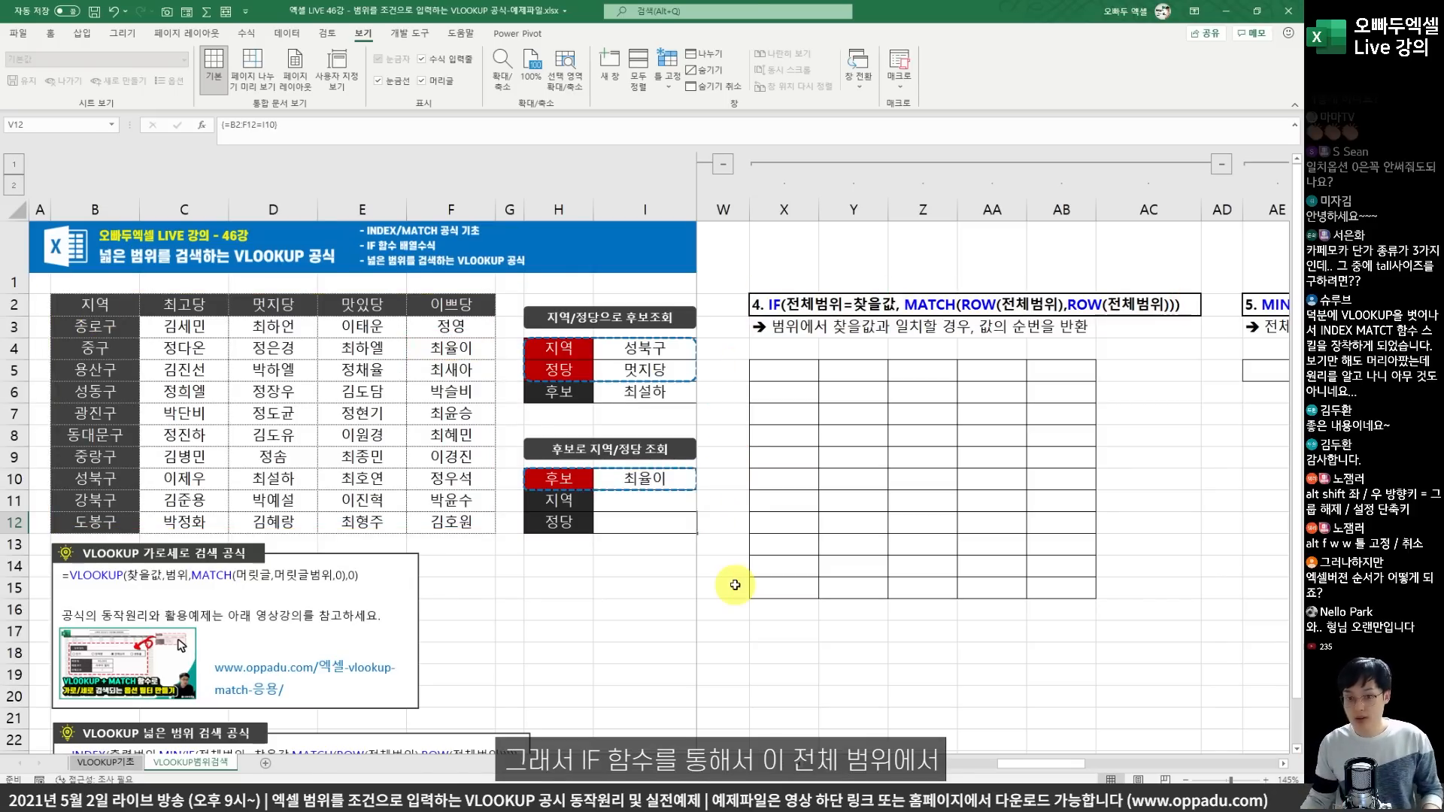
Enter =IF(B2:F12=I10,MATCH(ROW(B2:F12),ROW(B2:F12))) in cell X5 under the fourth heading.
{"action": "left_click", "coordinate": [766, 370]}
{"action": "type", "text": "=IF("}
{"action": "left_click_drag", "start_coordinate": [96, 305], "coordinate": [451, 523]}
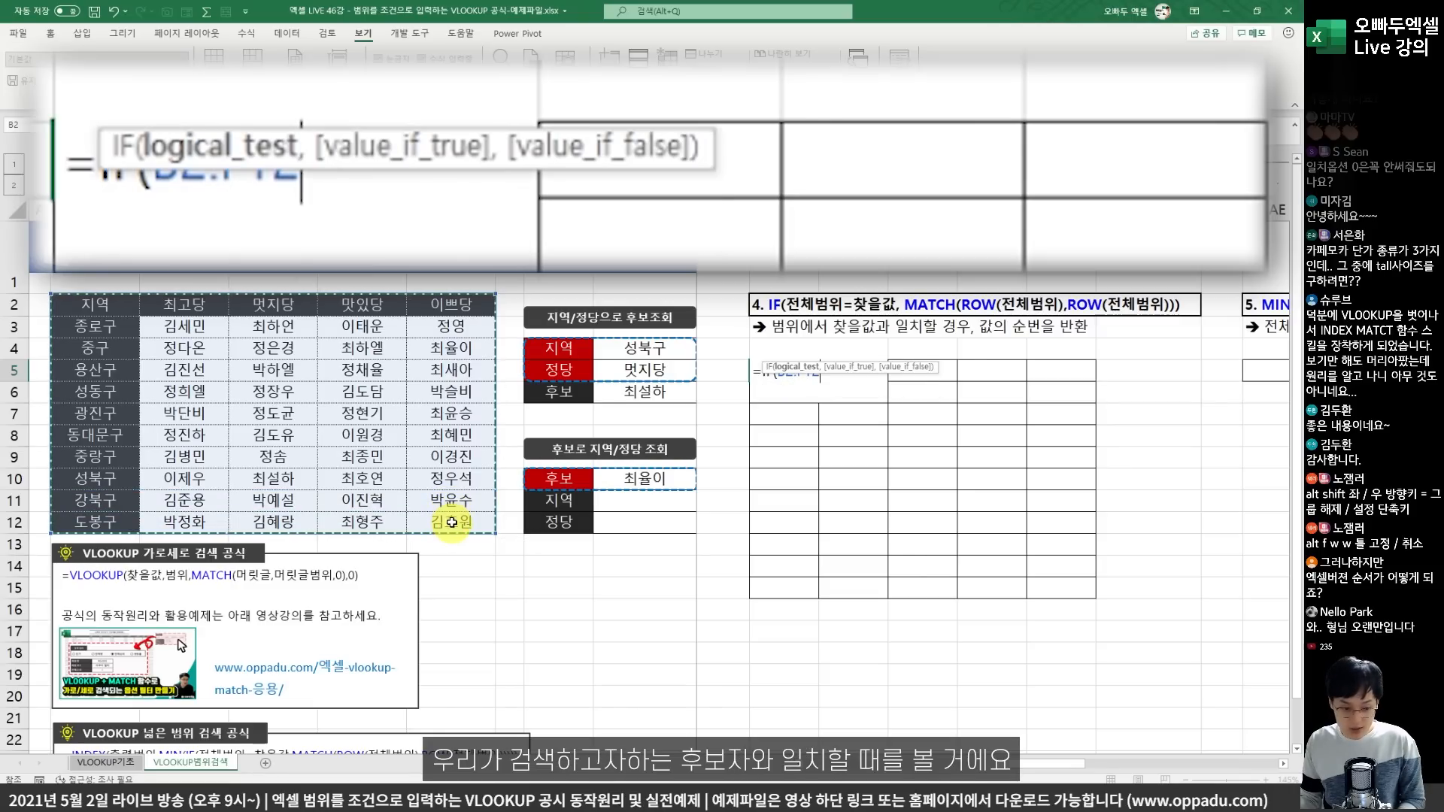
{"action": "type", "text": "=I10"}
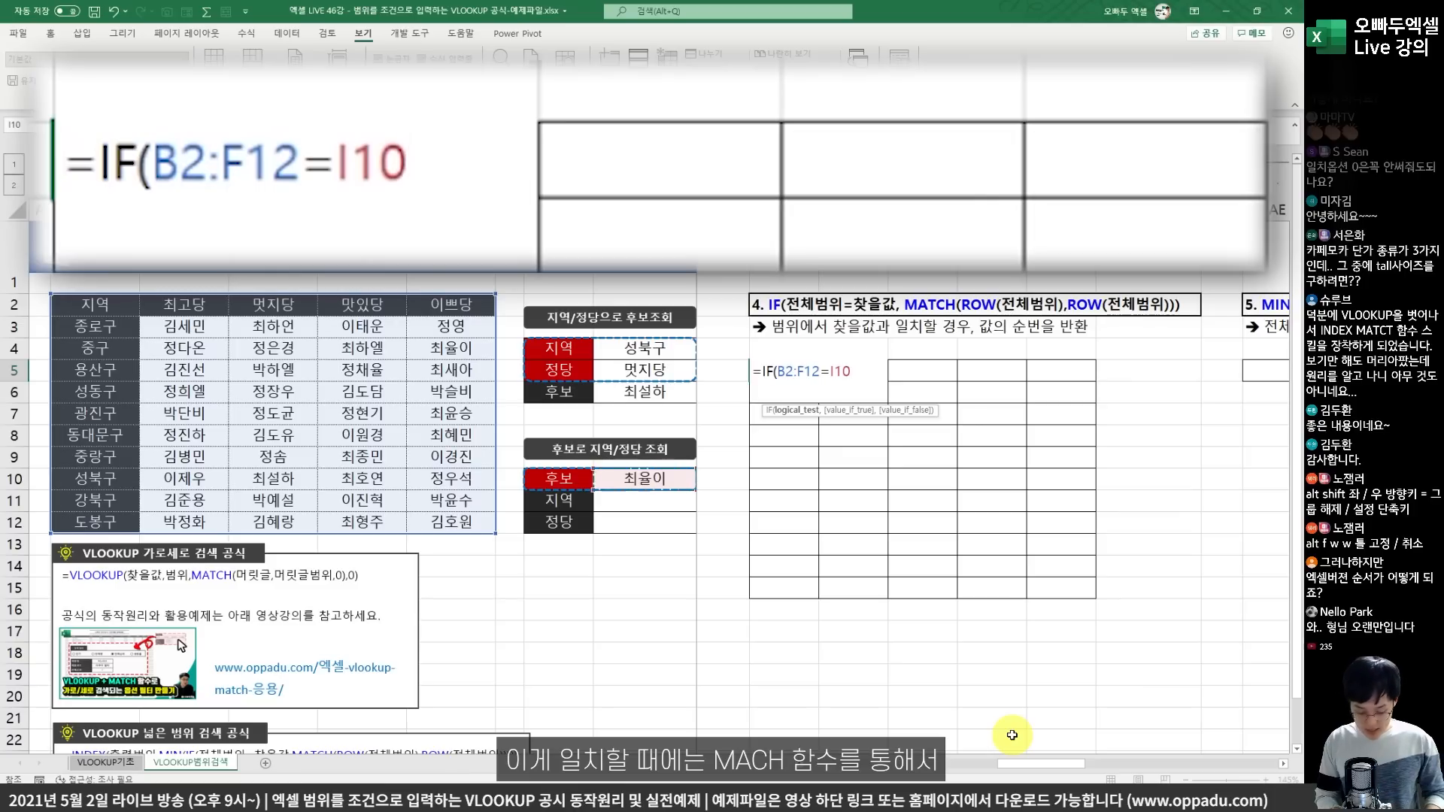
{"action": "type", "text": ",MATCH("}
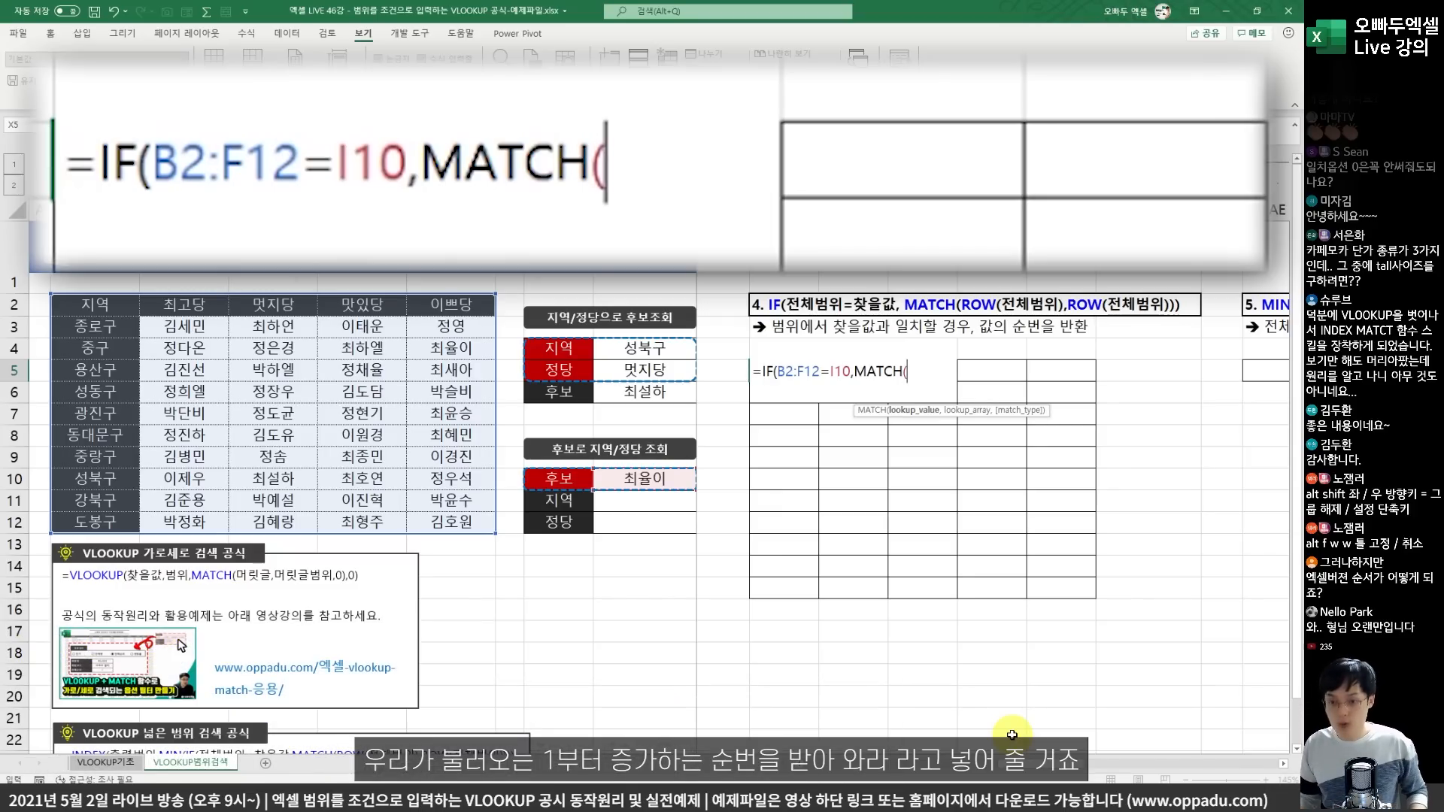
{"action": "type", "text": "ROW("}
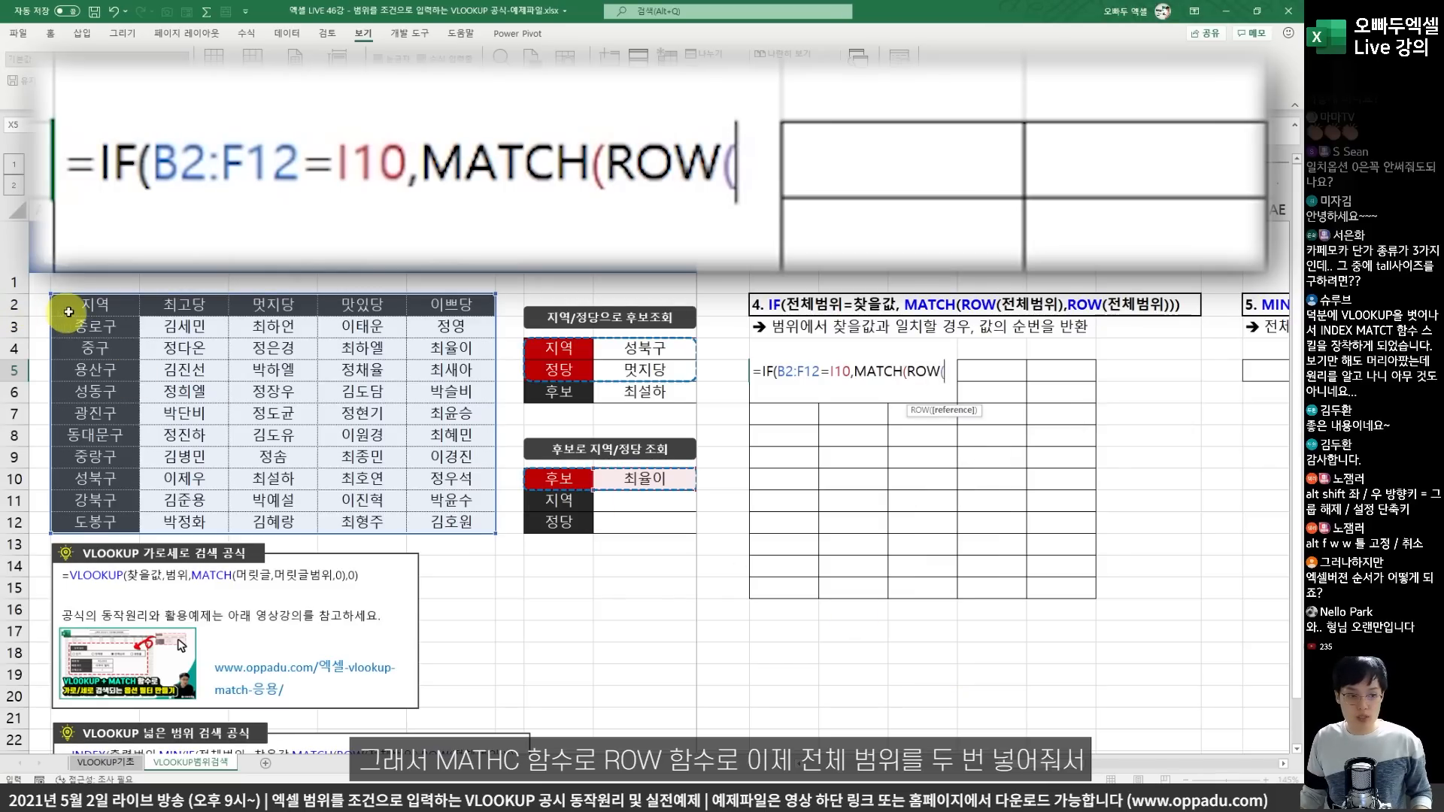
{"action": "left_click_drag", "start_coordinate": [95, 303], "coordinate": [424, 522]}
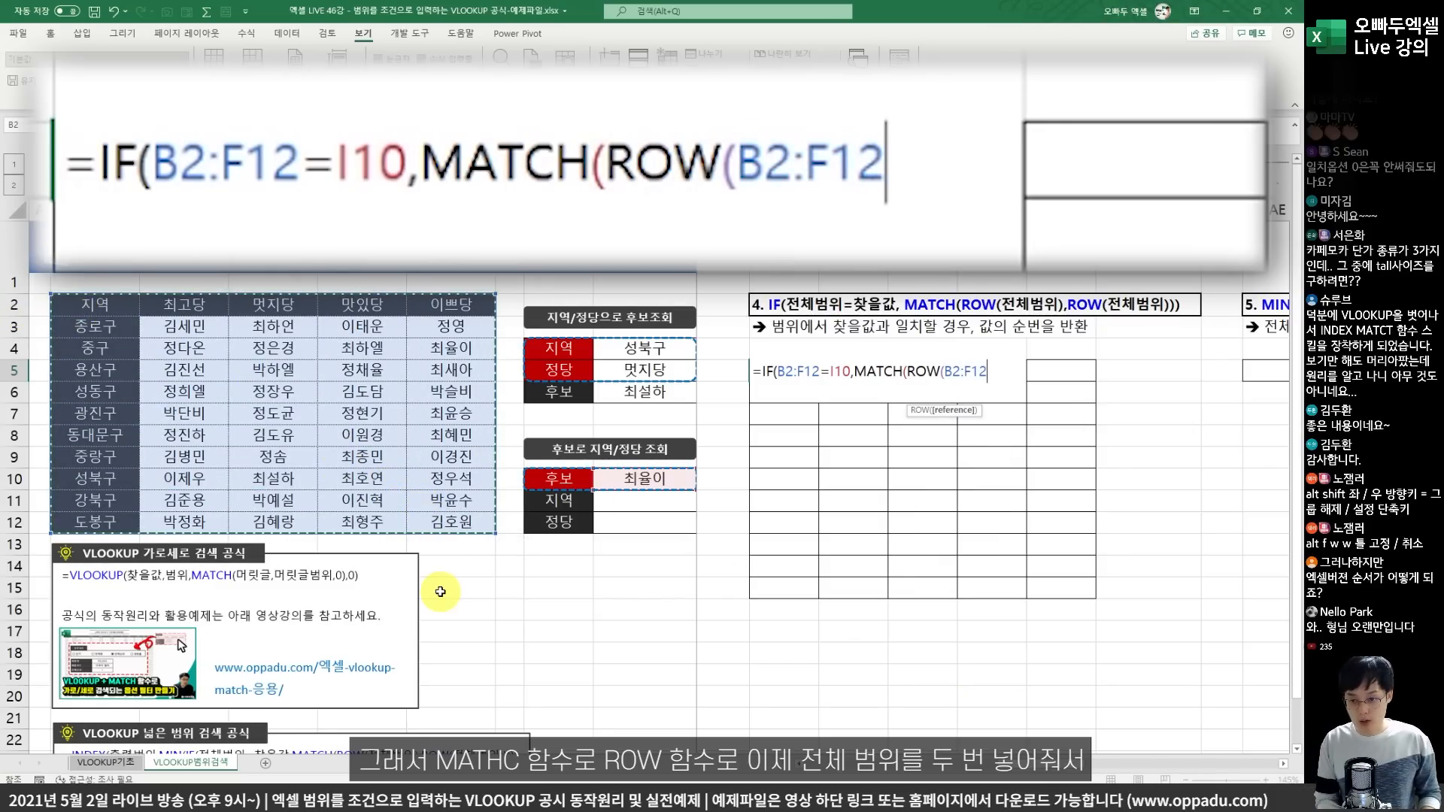
{"action": "type", "text": "),ROW("}
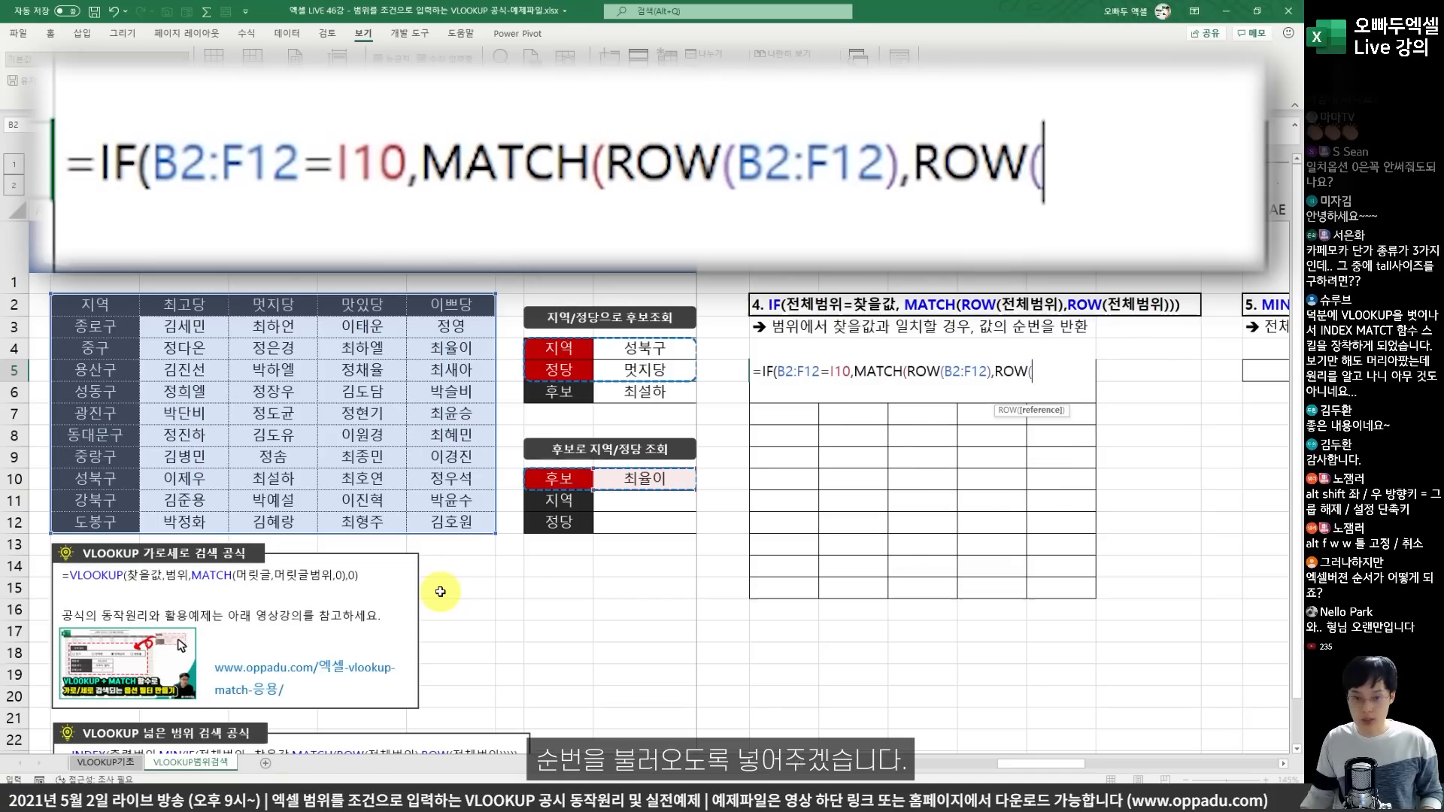
{"action": "left_click_drag", "start_coordinate": [105, 306], "coordinate": [416, 519]}
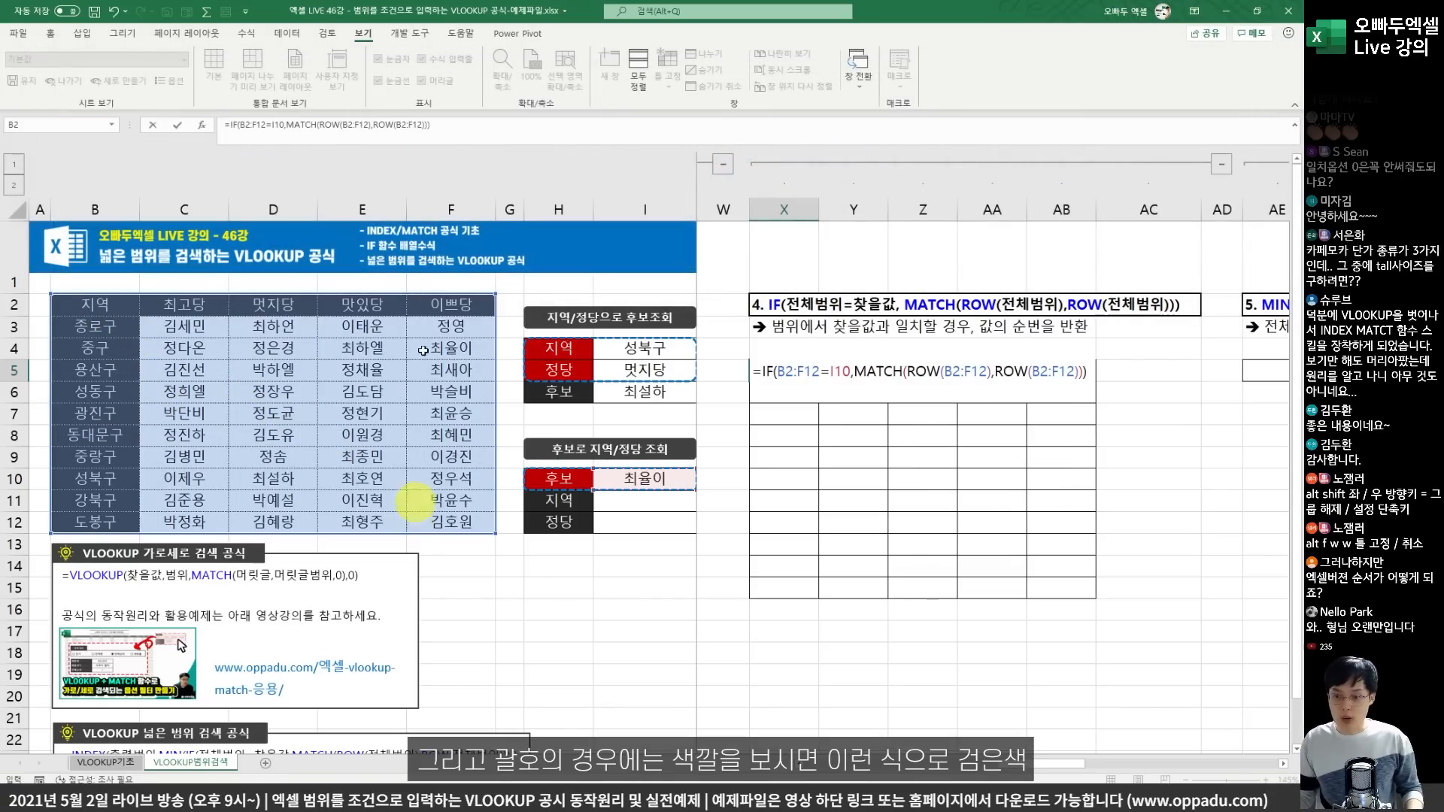
{"action": "type", "text": ")))"}
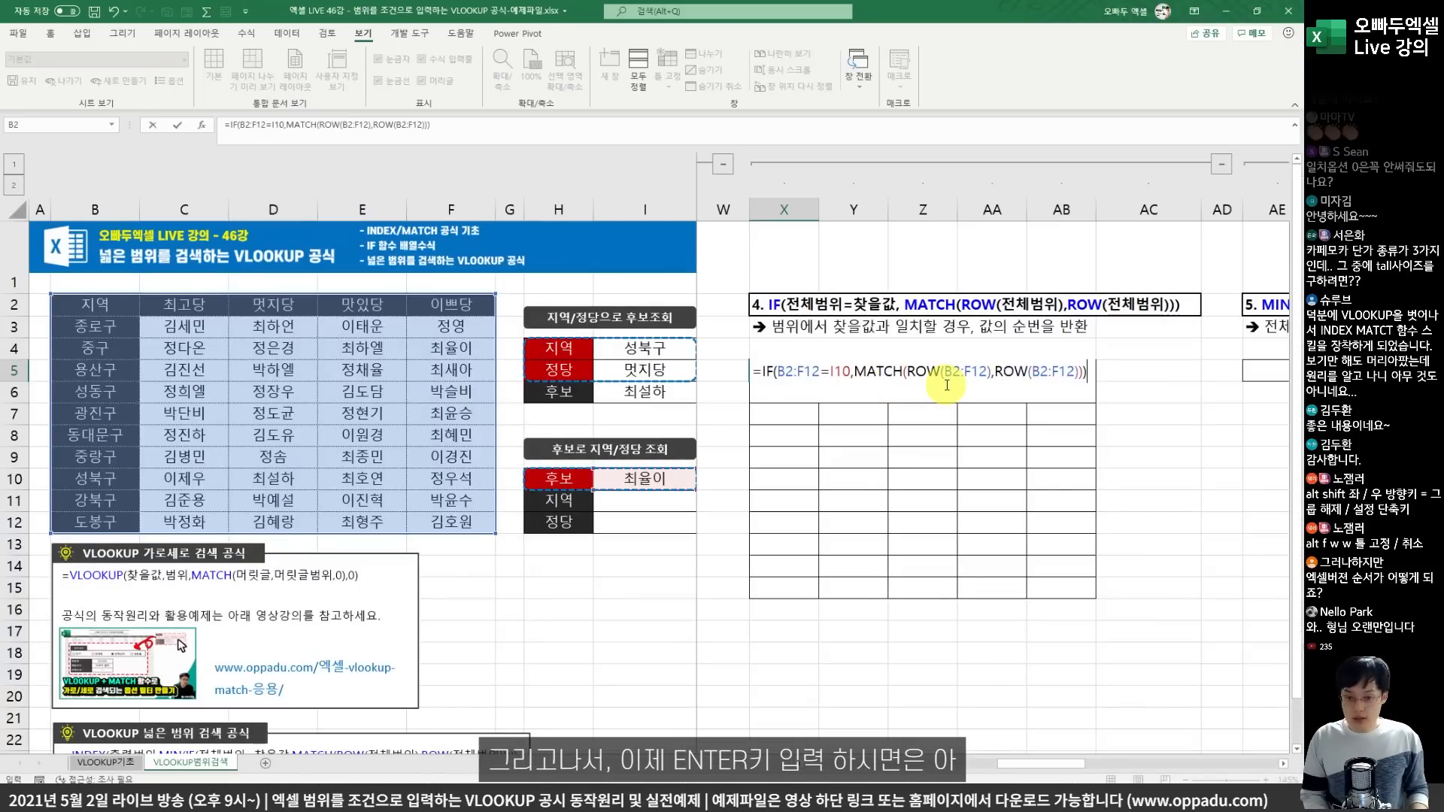
{"action": "key", "text": "Return"}
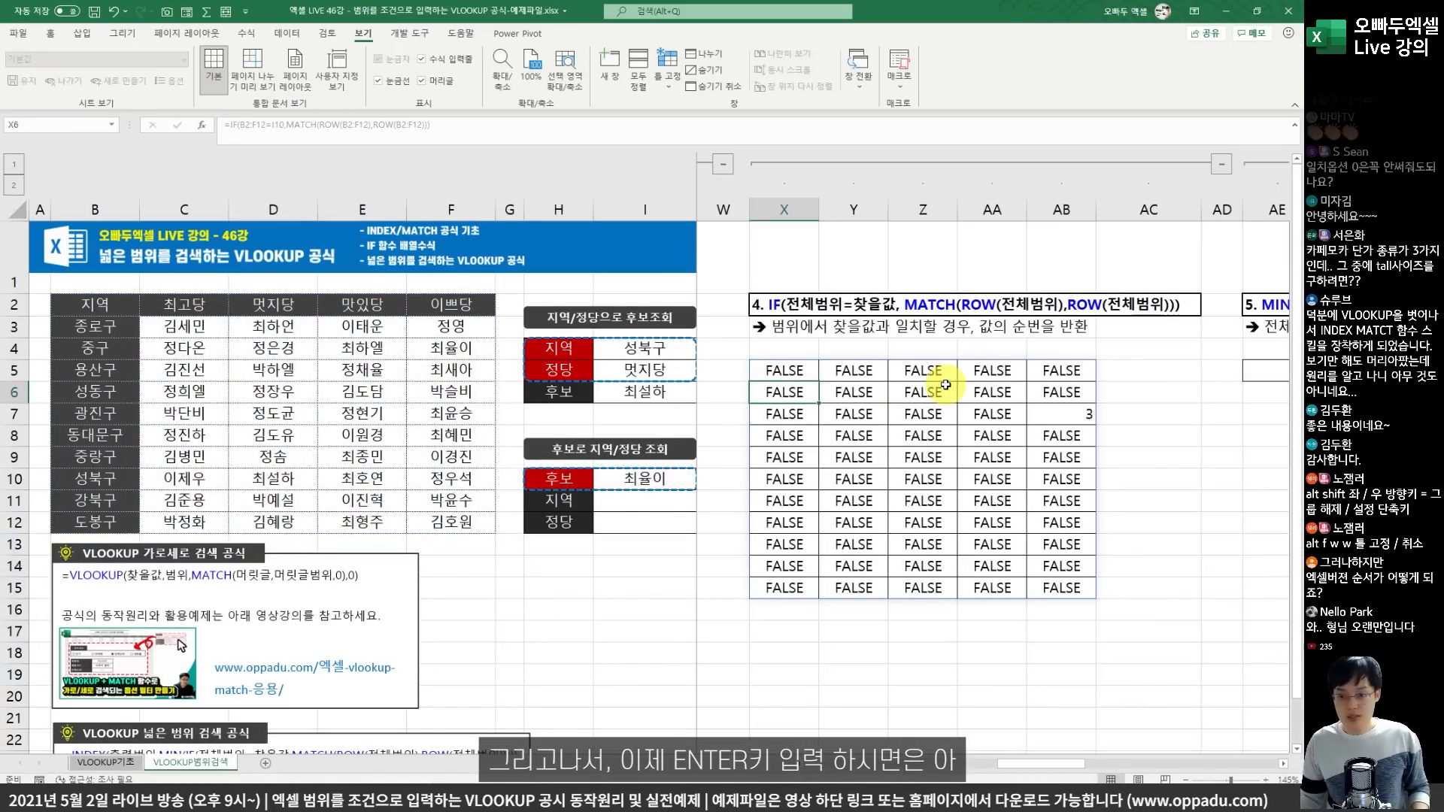
Re-enter =IF(B2:F12=I10,MATCH(ROW(B2:F12),ROW(B2:F12))) over the preselected range X5:AB15 as a legacy array formula.
{"action": "left_click", "coordinate": [784, 371]}
{"action": "left_click_drag", "start_coordinate": [440, 126], "coordinate": [225, 77]}
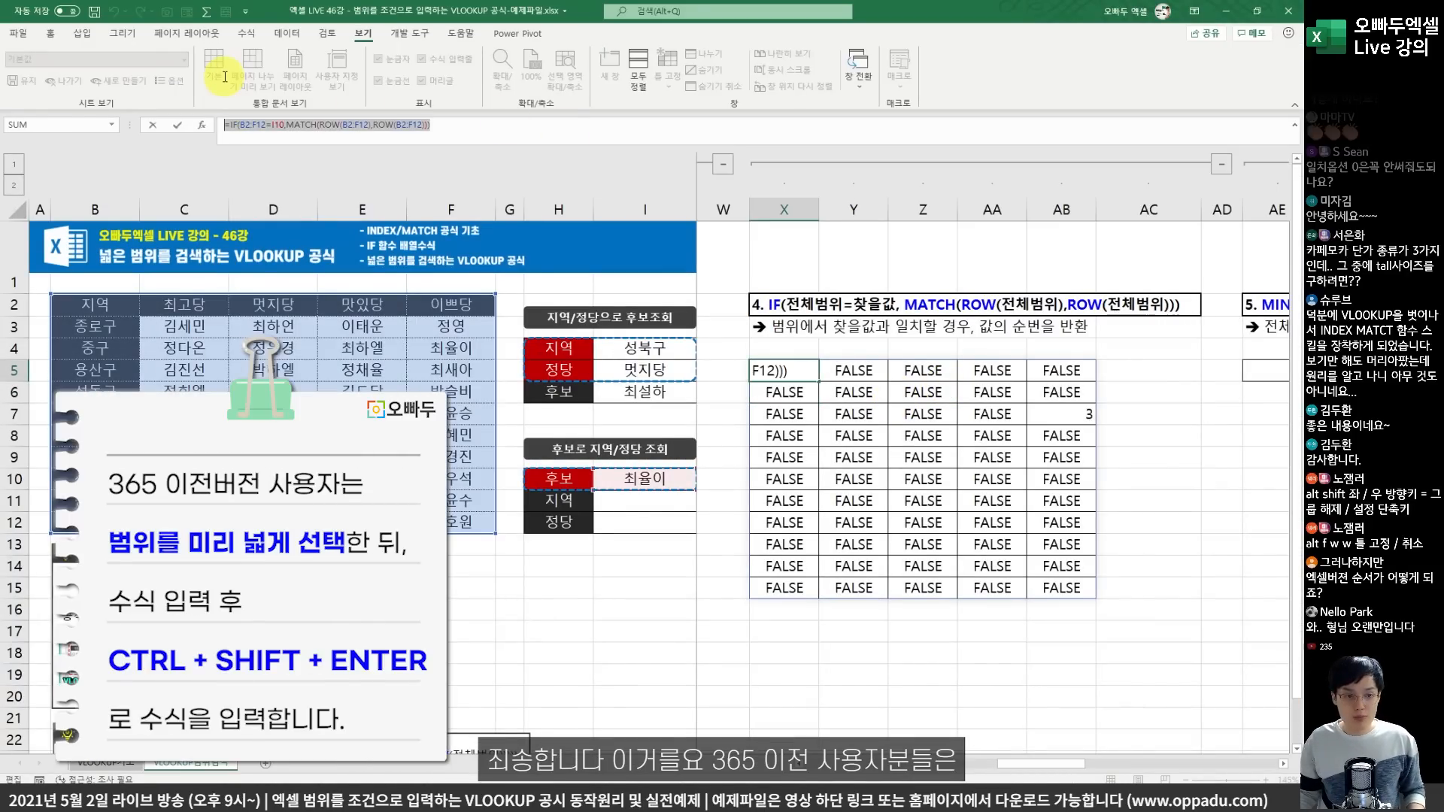
{"action": "key", "text": "Escape"}
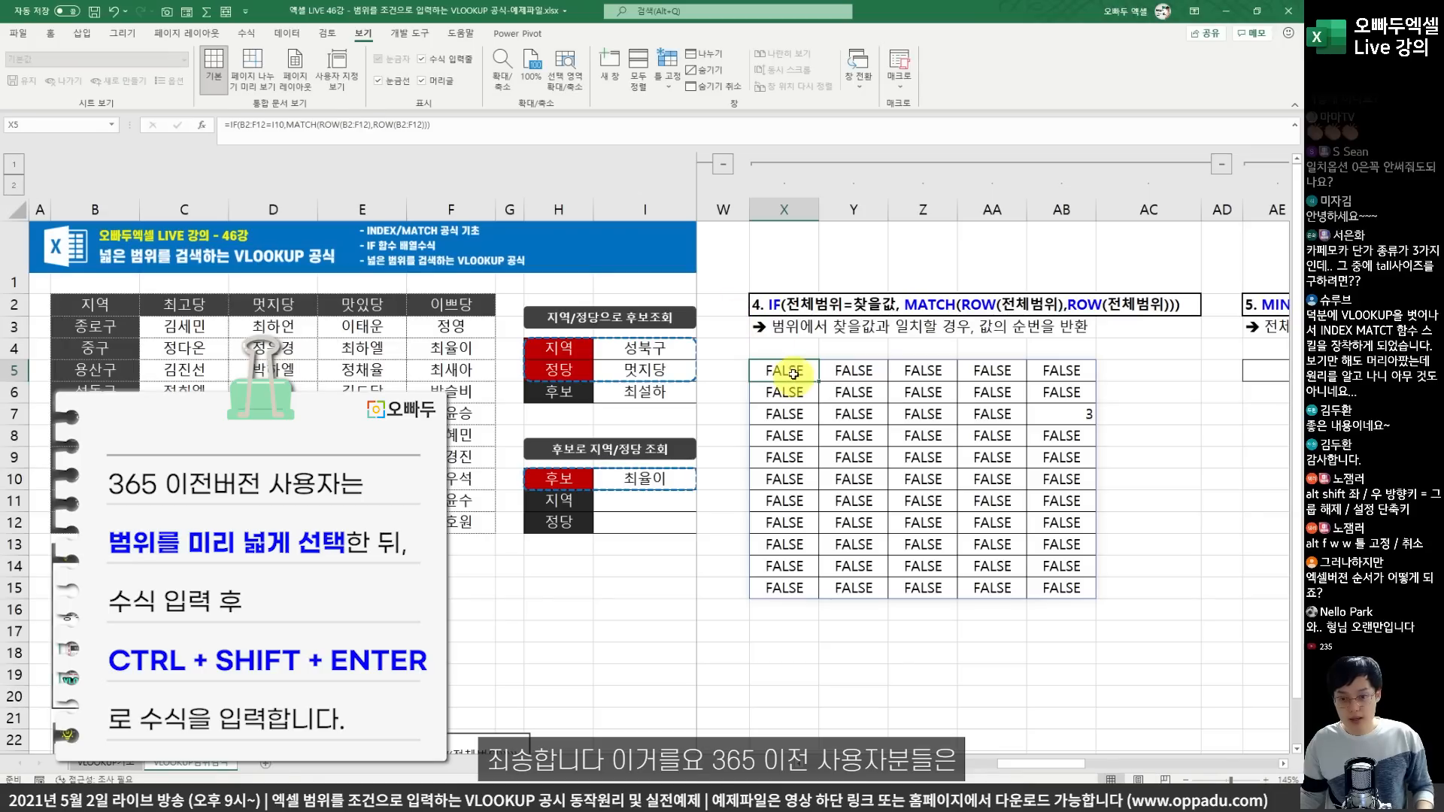
{"action": "left_click_drag", "start_coordinate": [784, 371], "coordinate": [1048, 584]}
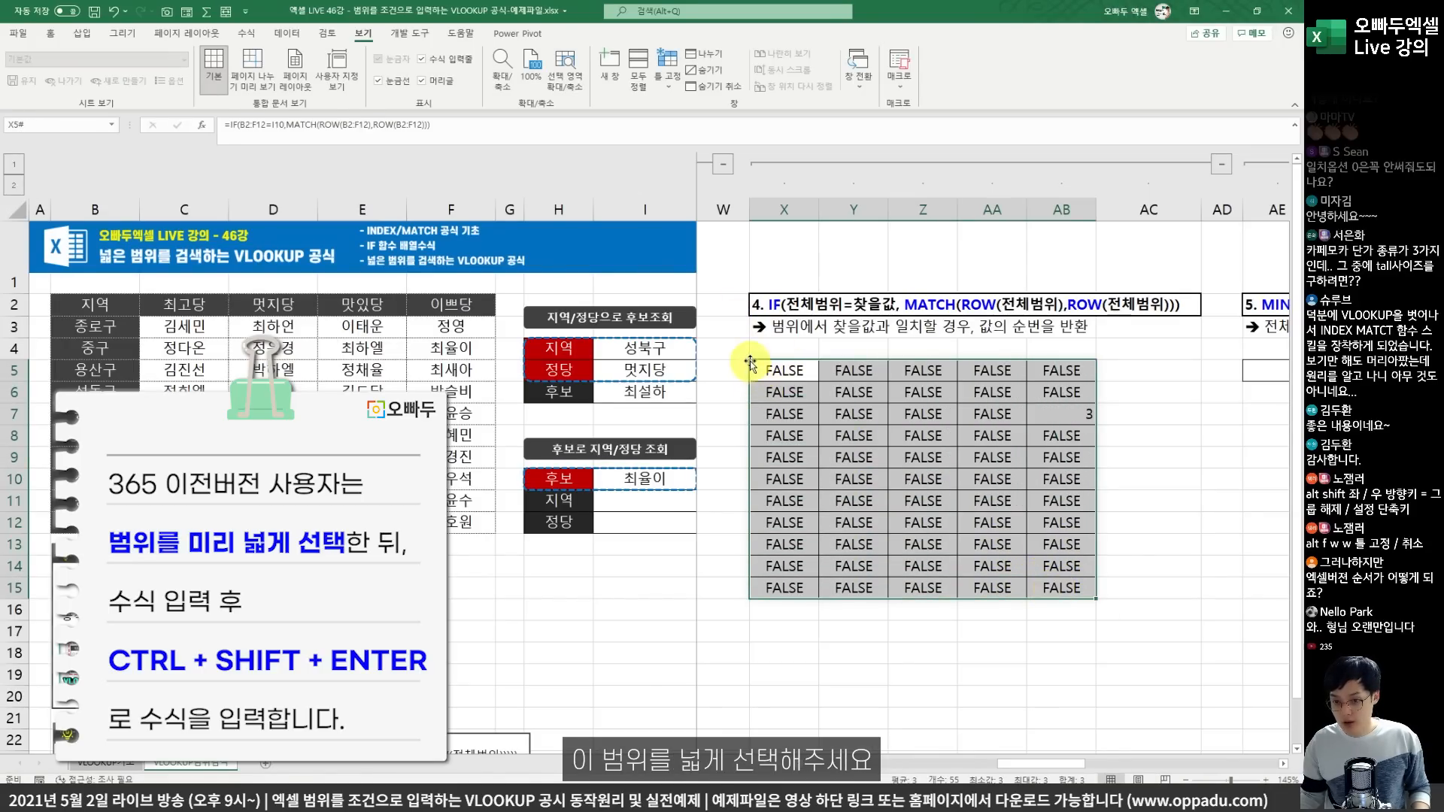
{"action": "left_click_drag", "start_coordinate": [784, 371], "coordinate": [1061, 583]}
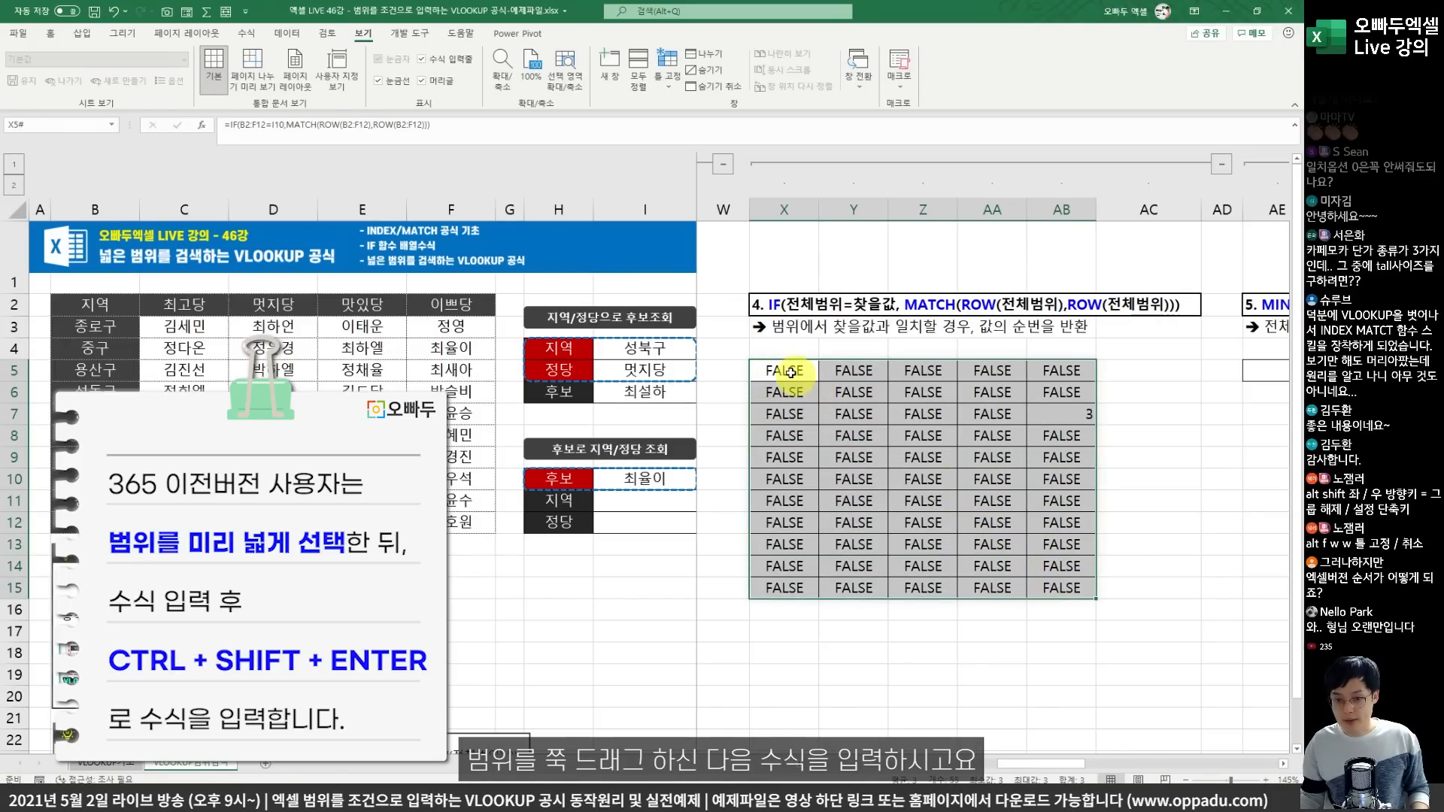
{"action": "double_click", "coordinate": [784, 368]}
{"action": "key", "text": "Escape"}
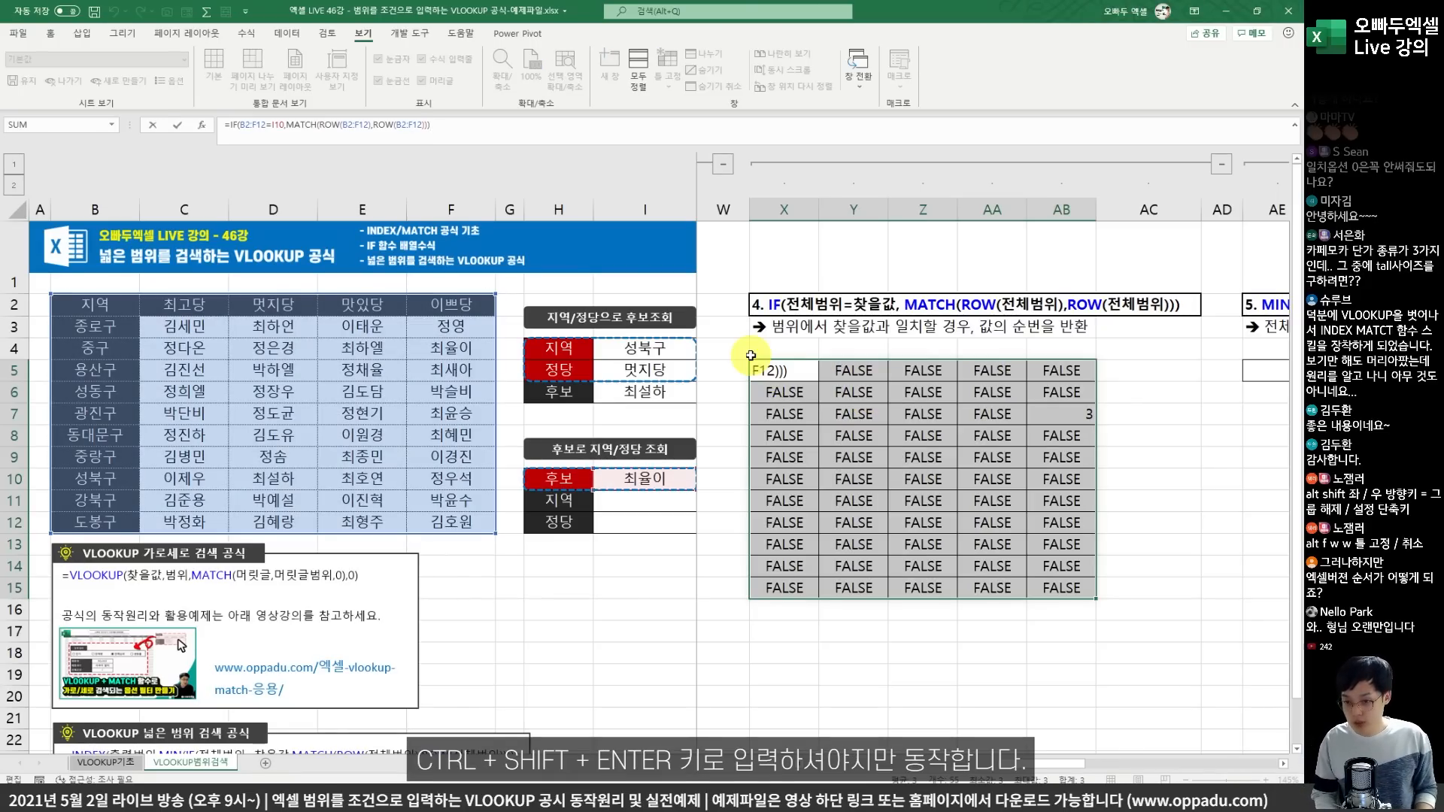
{"action": "key", "text": "ctrl+shift+Return"}
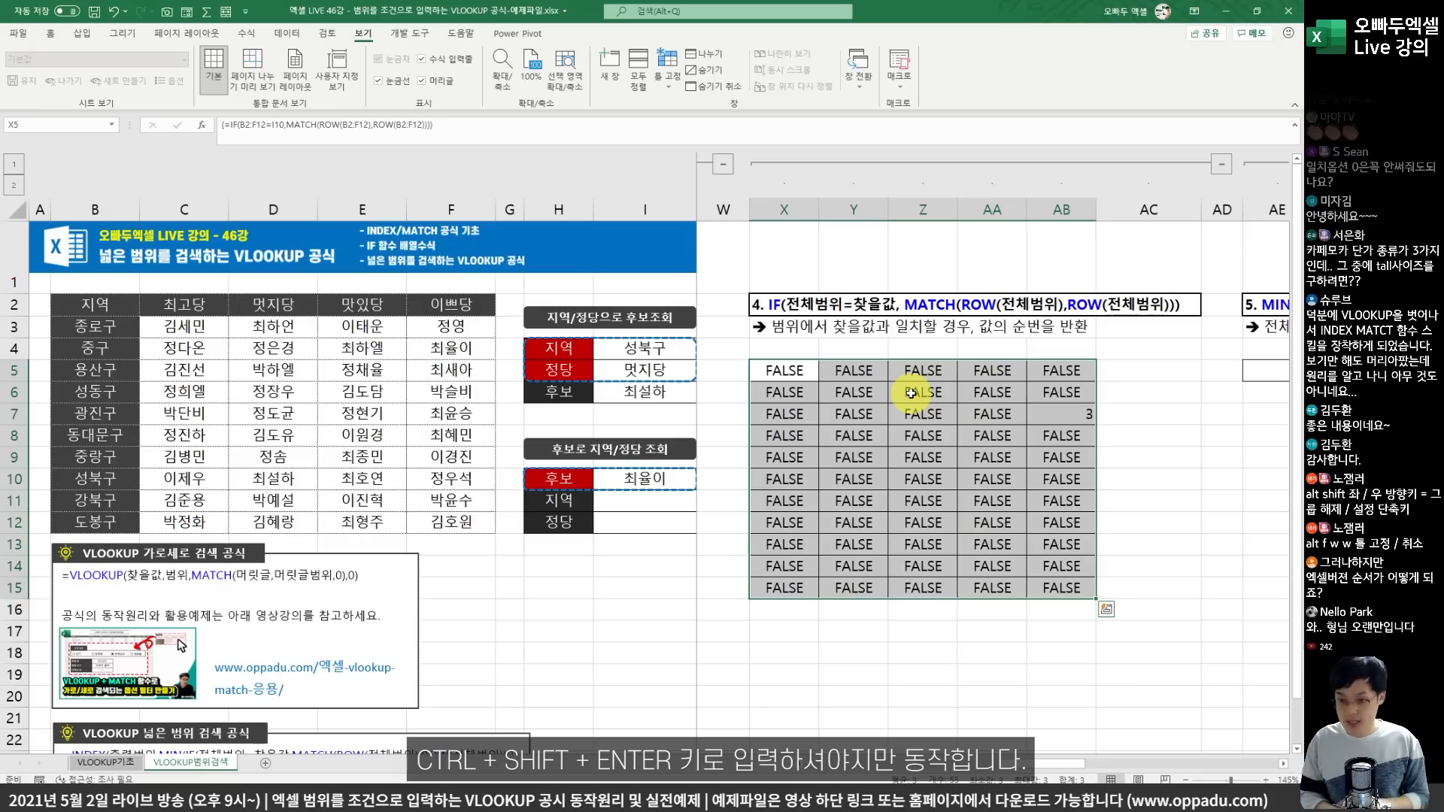
Compare the sequence number in AB7 with the position of the searched candidate in source cell F4.
{"action": "left_click", "coordinate": [1062, 414]}
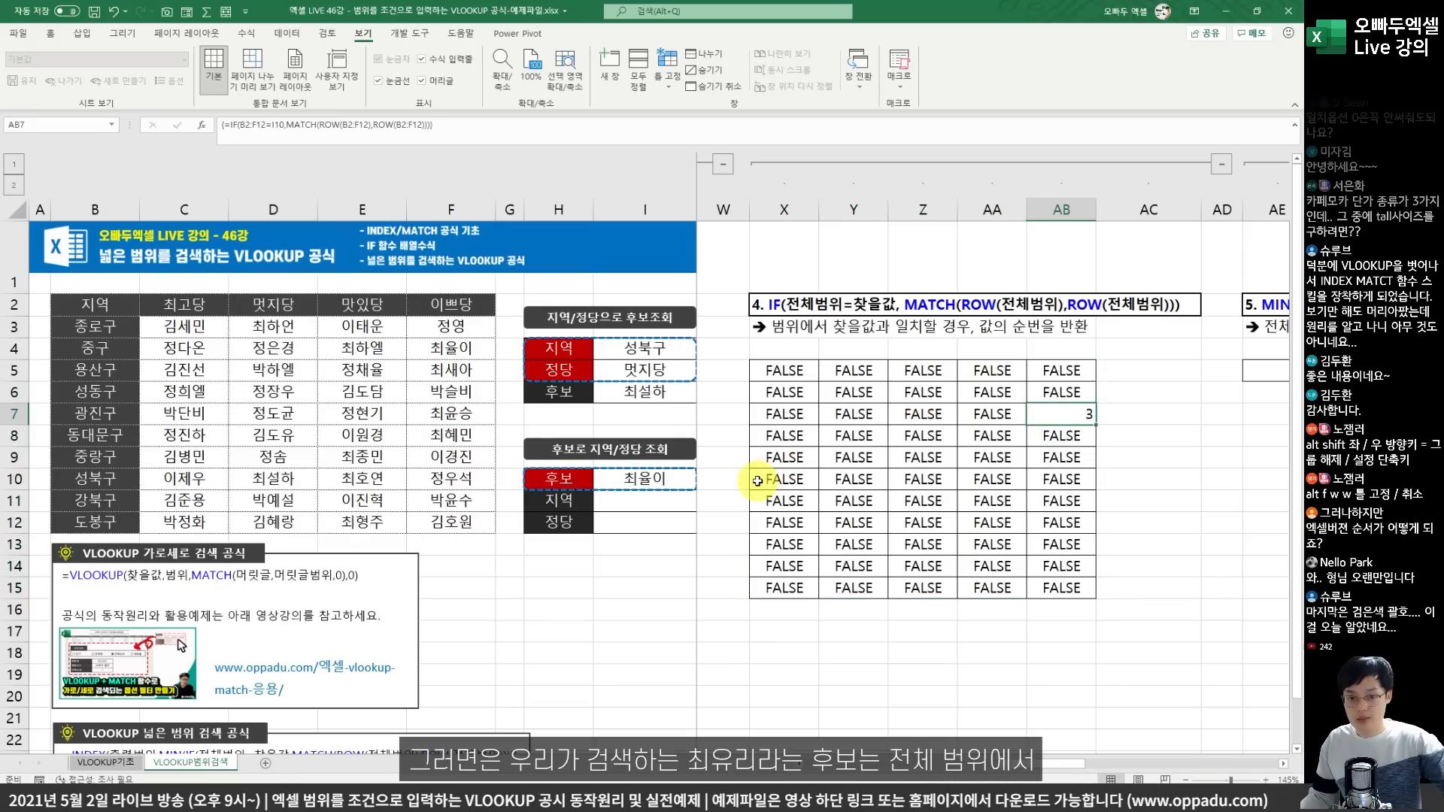
{"action": "key", "text": "ctrl+2"}
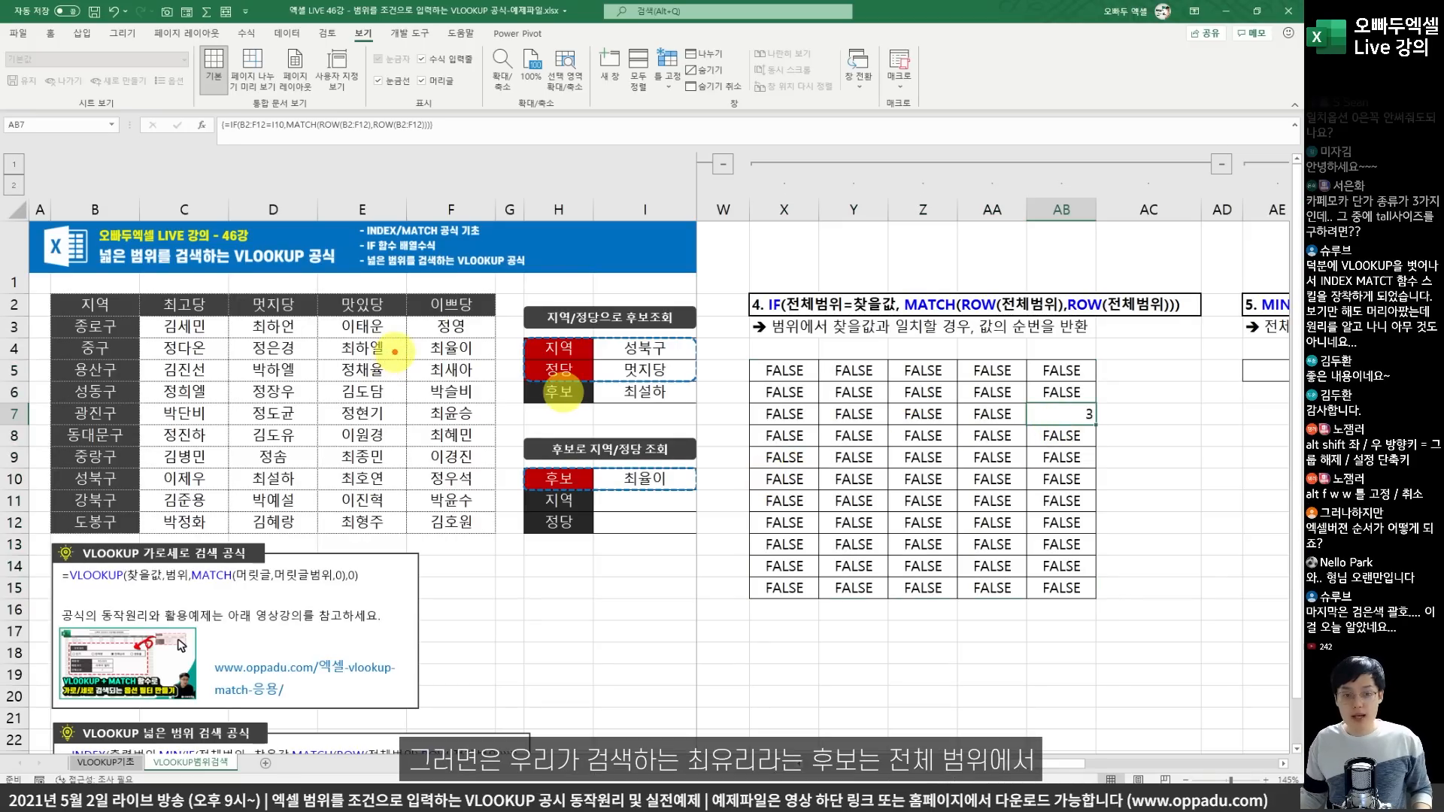
{"action": "left_click_drag", "start_coordinate": [398, 337], "coordinate": [492, 362]}
{"action": "left_click_drag", "start_coordinate": [742, 358], "coordinate": [1126, 607]}
{"action": "left_click_drag", "start_coordinate": [1084, 435], "coordinate": [1107, 390]}
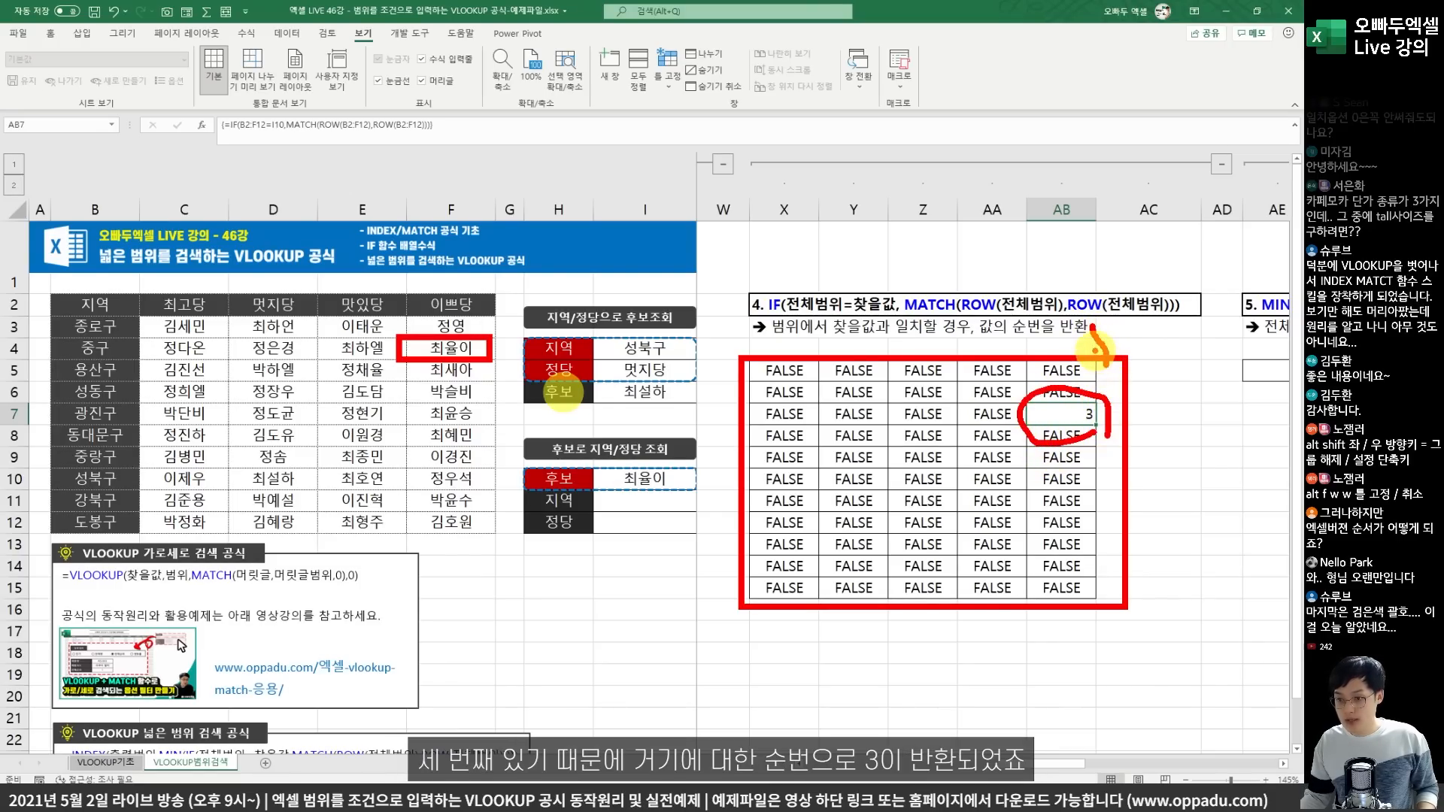
{"action": "key", "text": "Escape"}
Replace the search candidate in I10 with the 용산구/멋지당 candidate's name from D5 and check the section 4 grid.
{"action": "left_click", "coordinate": [634, 479]}
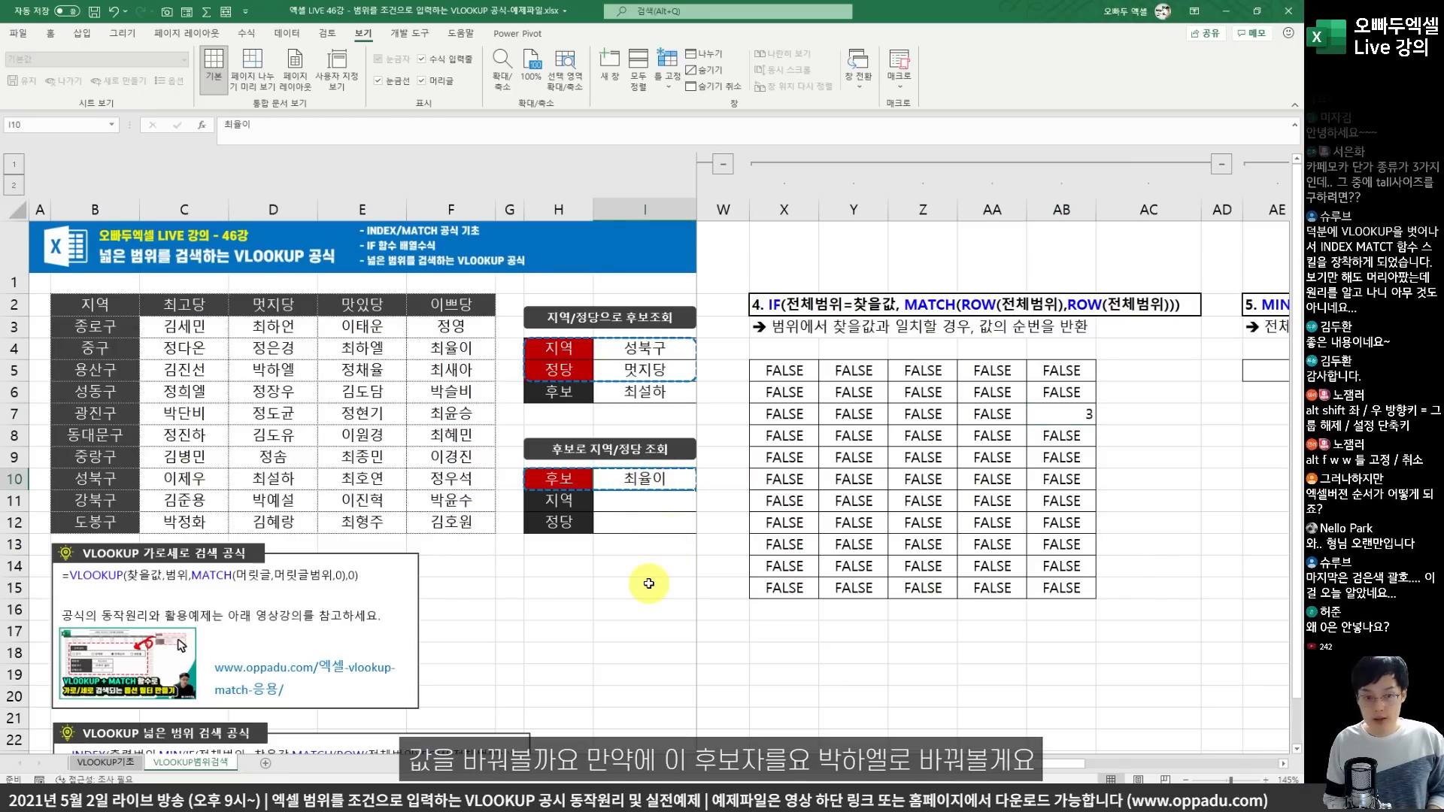
{"action": "type", "text": "D"}
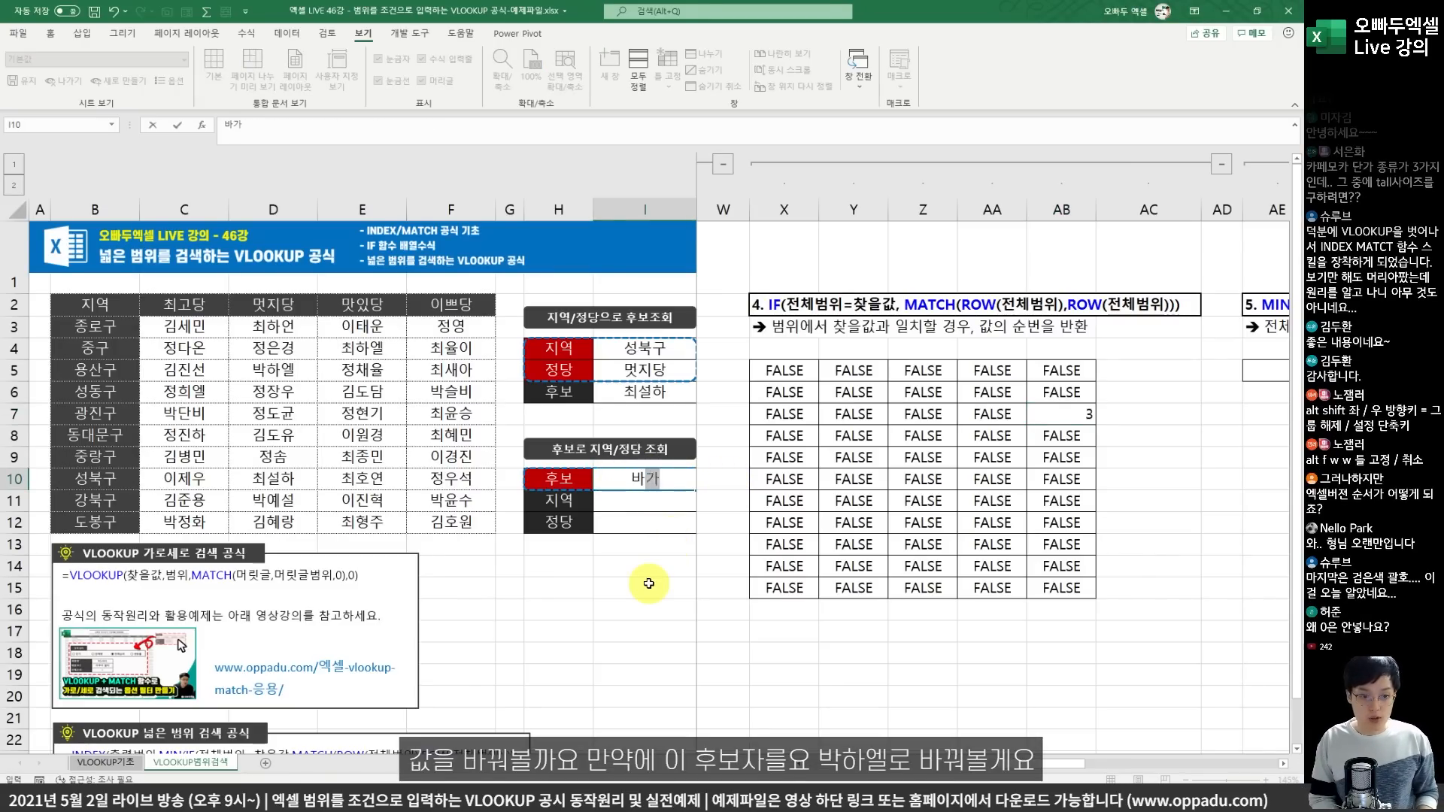
{"action": "type", "text": "박하엘"}
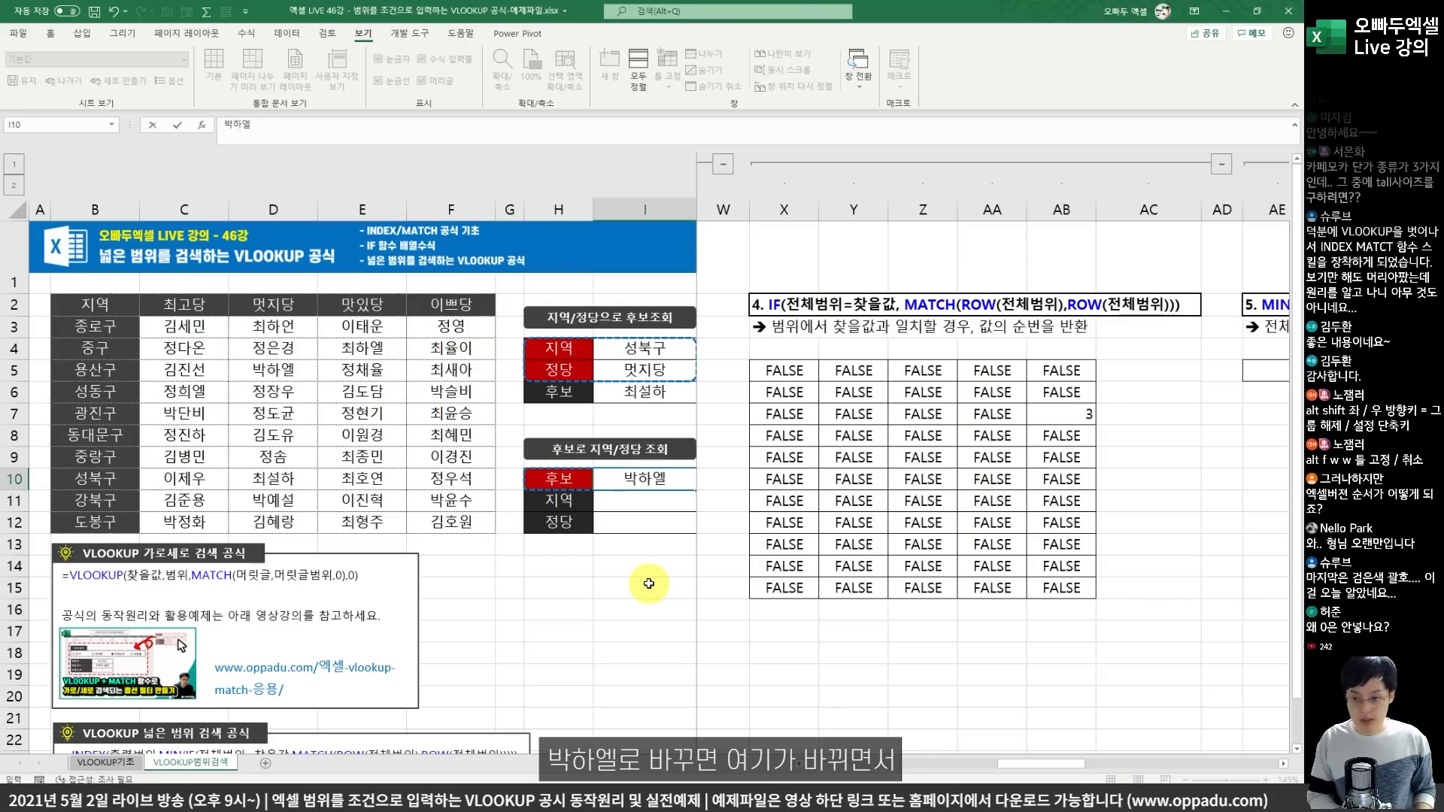
{"action": "key", "text": "ctrl+Return"}
{"action": "key", "text": "ctrl+2"}
{"action": "mouse_move", "coordinate": [883, 423]}
{"action": "left_mouse_down"}
{"action": "mouse_move", "coordinate": [951, 429]}
{"action": "mouse_move", "coordinate": [960, 447]}
{"action": "left_mouse_up"}
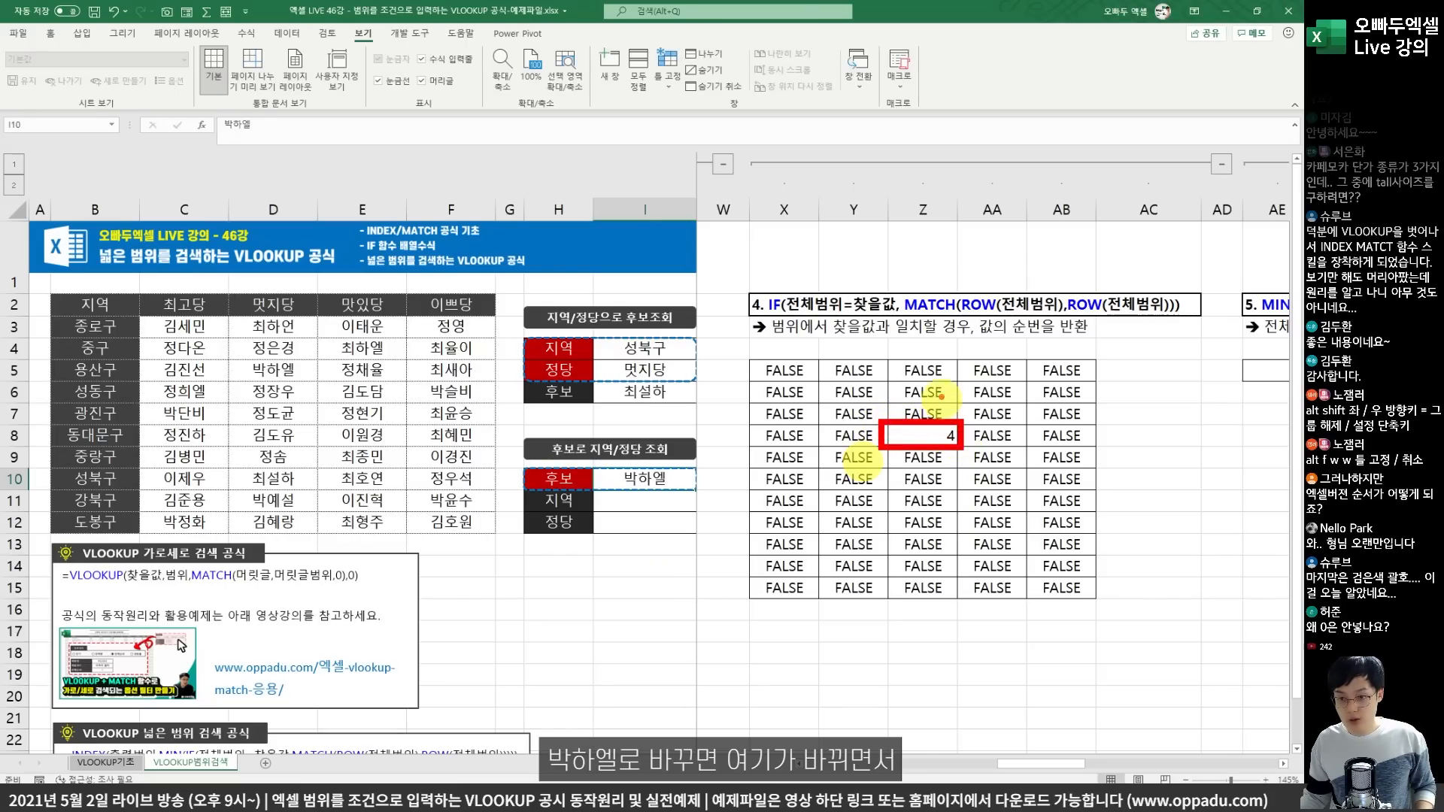
{"action": "mouse_move", "coordinate": [937, 373]}
{"action": "left_mouse_down"}
{"action": "mouse_move", "coordinate": [965, 405]}
{"action": "mouse_move", "coordinate": [945, 426]}
{"action": "left_mouse_up"}
{"action": "mouse_move", "coordinate": [906, 335]}
{"action": "left_mouse_down"}
{"action": "mouse_move", "coordinate": [909, 409]}
{"action": "mouse_move", "coordinate": [934, 400]}
{"action": "left_mouse_up"}
{"action": "key", "text": "Escape"}
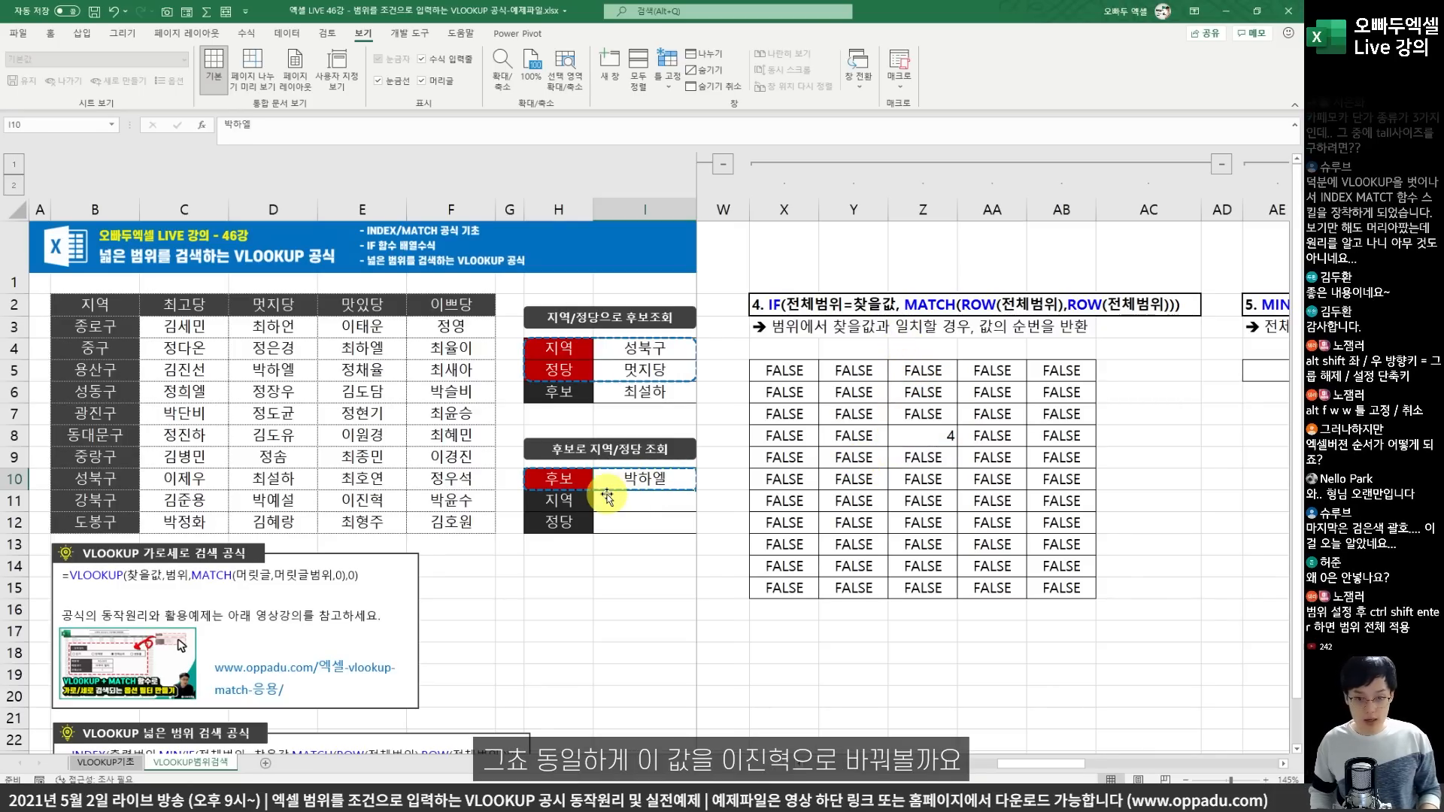
Replace the search candidate in I10 with the 강북구/맛있당 candidate's name from E11 and check the section 4 grid.
{"action": "key", "text": "F2"}
{"action": "key", "text": "BackSpace"}
{"action": "key", "text": "BackSpace"}
{"action": "key", "text": "BackSpace"}
{"action": "type", "text": "이"}
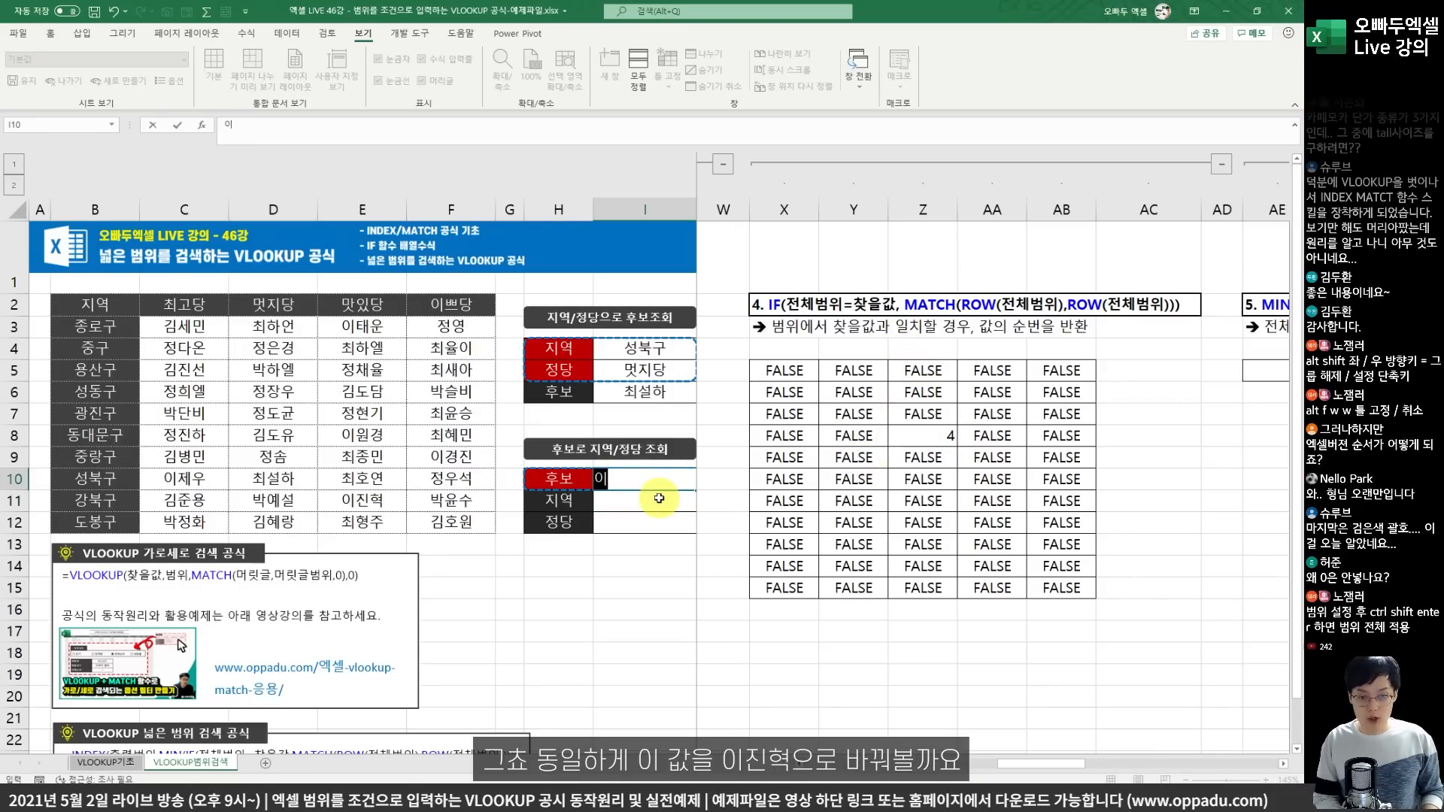
{"action": "type", "text": "진혁"}
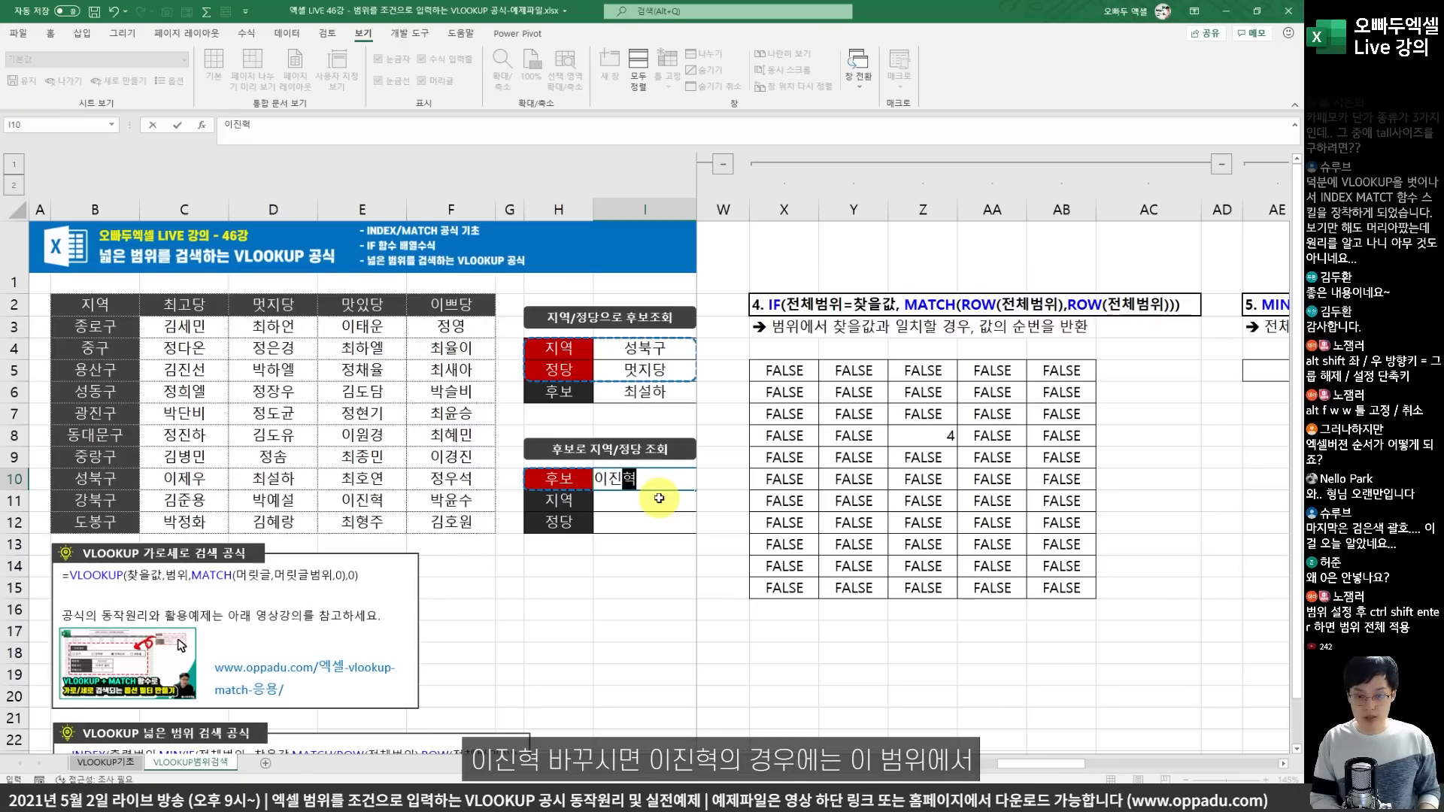
{"action": "key", "text": "Return"}
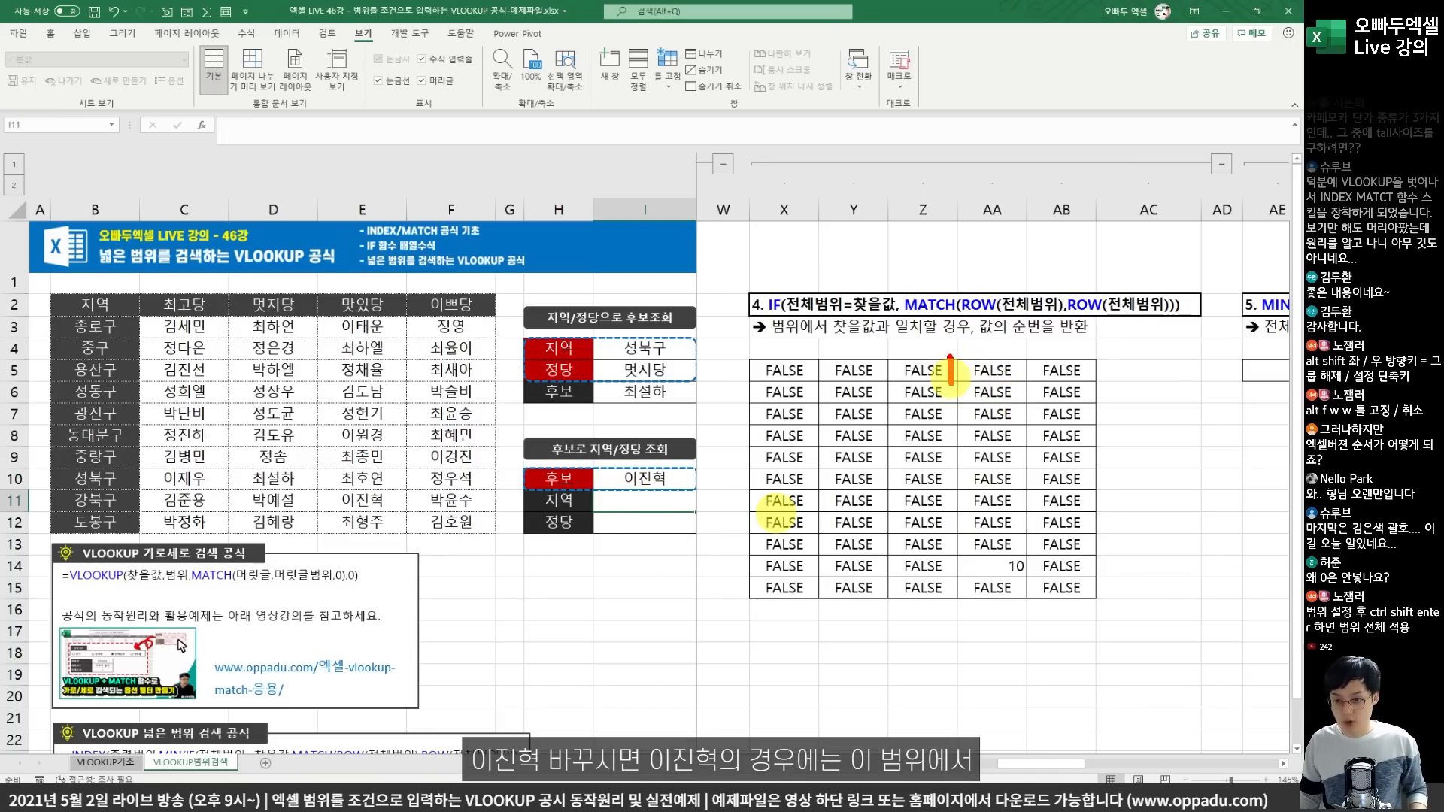
{"action": "mouse_move", "coordinate": [951, 360]}
{"action": "left_mouse_down"}
{"action": "mouse_move", "coordinate": [952, 497]}
{"action": "mouse_move", "coordinate": [1001, 547]}
{"action": "mouse_move", "coordinate": [967, 579]}
{"action": "mouse_move", "coordinate": [1034, 561]}
{"action": "mouse_move", "coordinate": [944, 578]}
{"action": "left_mouse_up"}
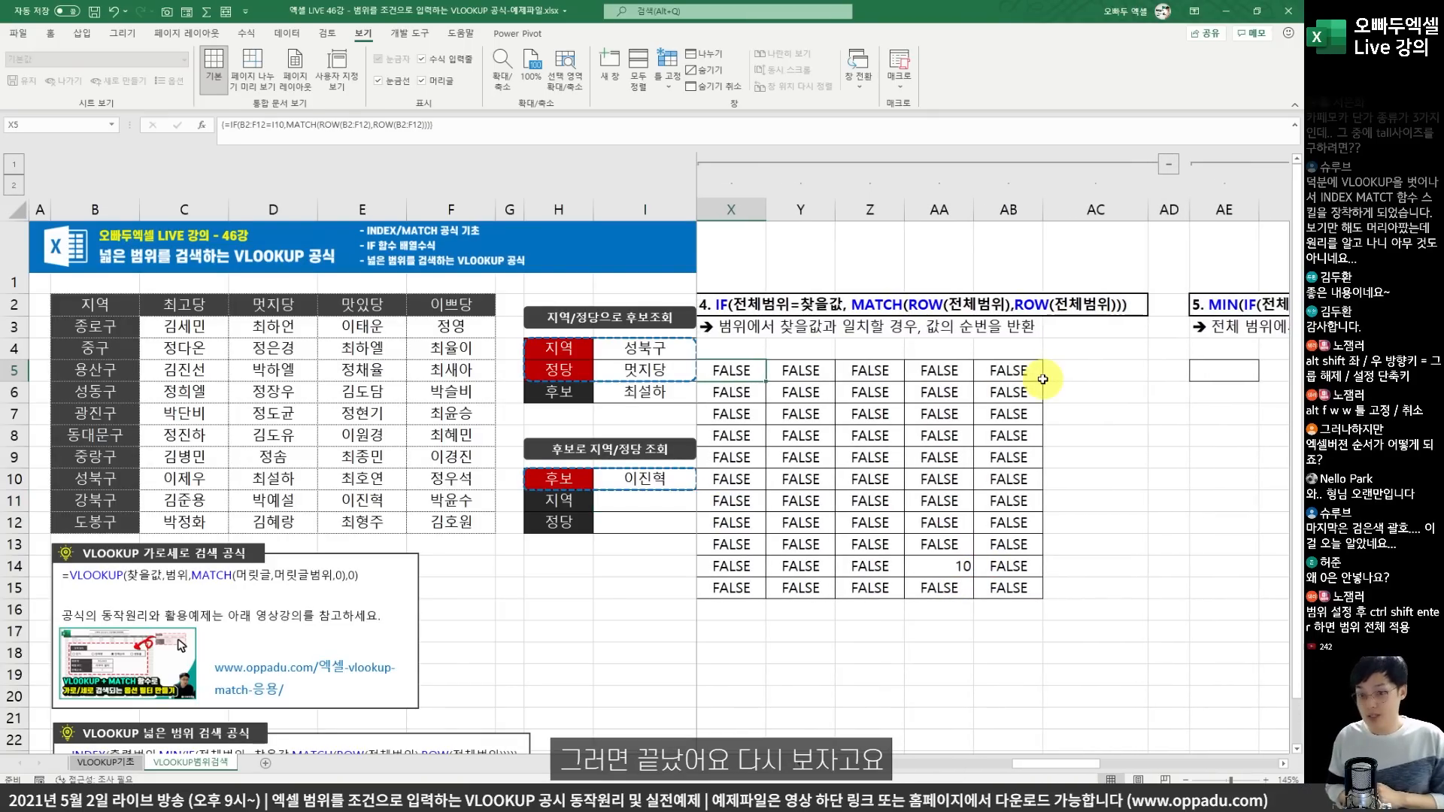
Review on the VLOOKUP기초 sheet how MATCH uses the single-column 메뉴 range or the single header row and INDEX the GRANDE column.
{"action": "key", "text": "Left"}
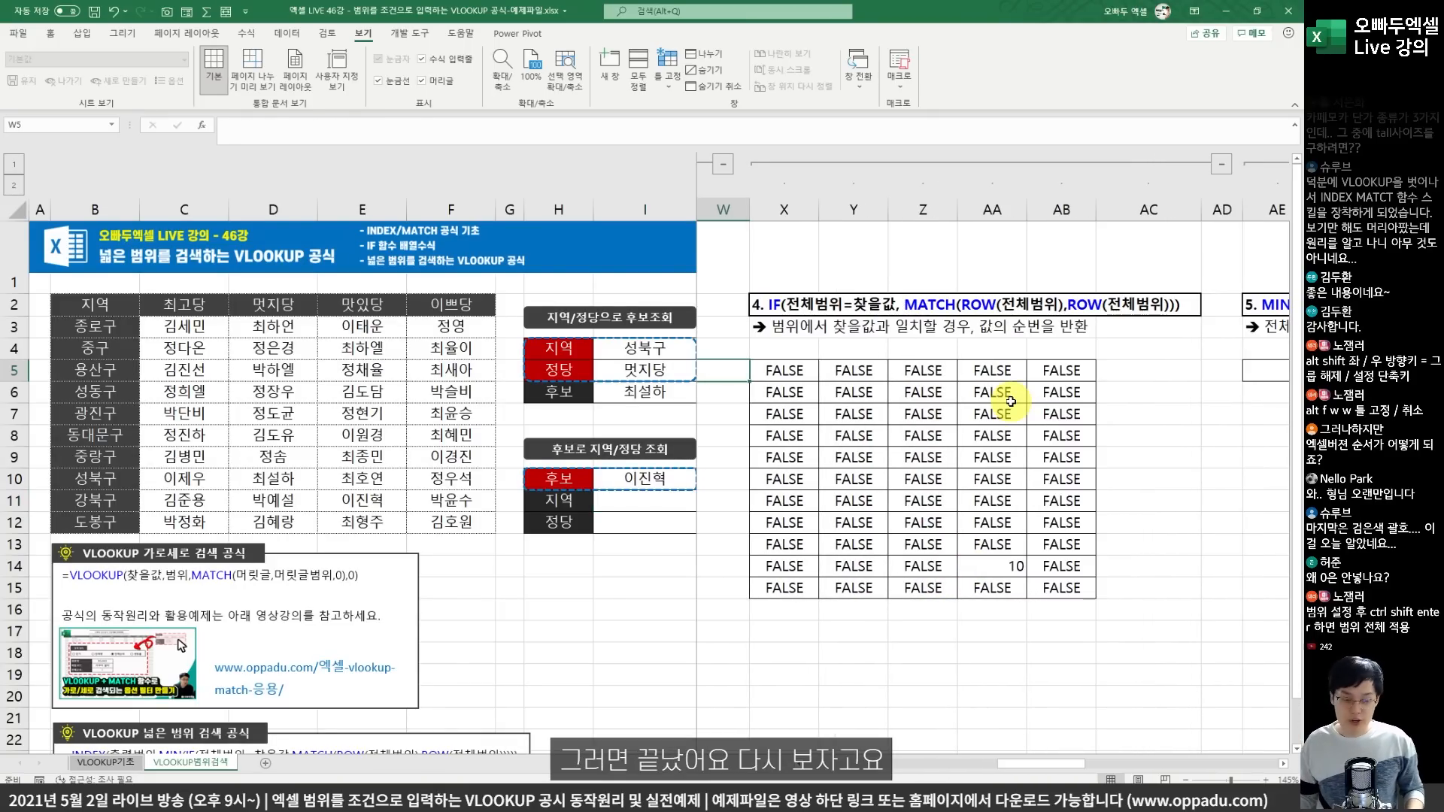
{"action": "left_click", "coordinate": [106, 762]}
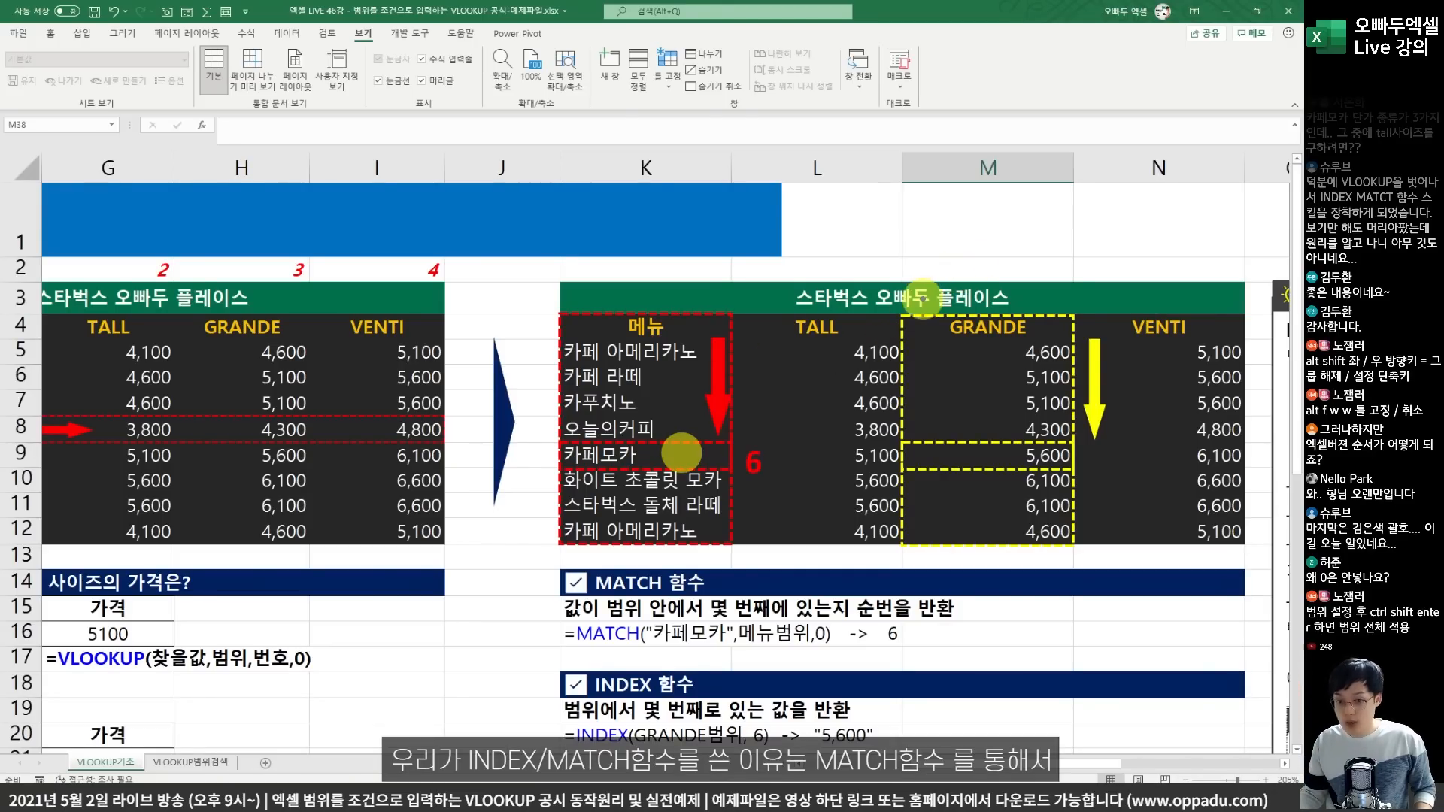
{"action": "mouse_move", "coordinate": [902, 316]}
{"action": "left_mouse_down"}
{"action": "mouse_move", "coordinate": [1024, 504]}
{"action": "mouse_move", "coordinate": [1083, 548]}
{"action": "left_mouse_up"}
{"action": "mouse_move", "coordinate": [1072, 476]}
{"action": "left_mouse_down"}
{"action": "mouse_move", "coordinate": [970, 485]}
{"action": "mouse_move", "coordinate": [910, 445]}
{"action": "mouse_move", "coordinate": [1053, 442]}
{"action": "mouse_move", "coordinate": [1087, 469]}
{"action": "left_mouse_up"}
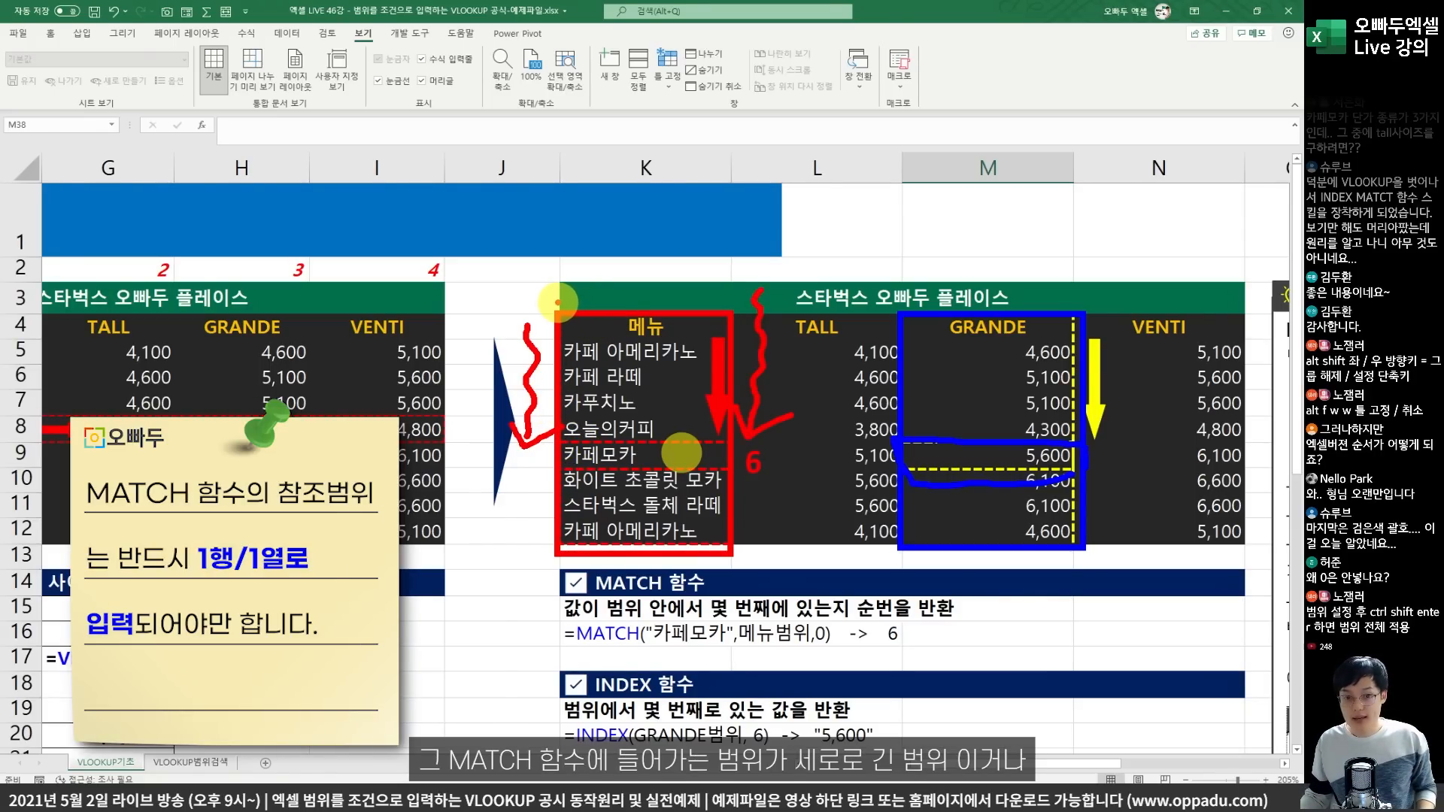
{"action": "mouse_move", "coordinate": [557, 303]}
{"action": "left_mouse_down"}
{"action": "mouse_move", "coordinate": [668, 411]}
{"action": "mouse_move", "coordinate": [748, 553]}
{"action": "mouse_move", "coordinate": [736, 544]}
{"action": "left_mouse_up"}
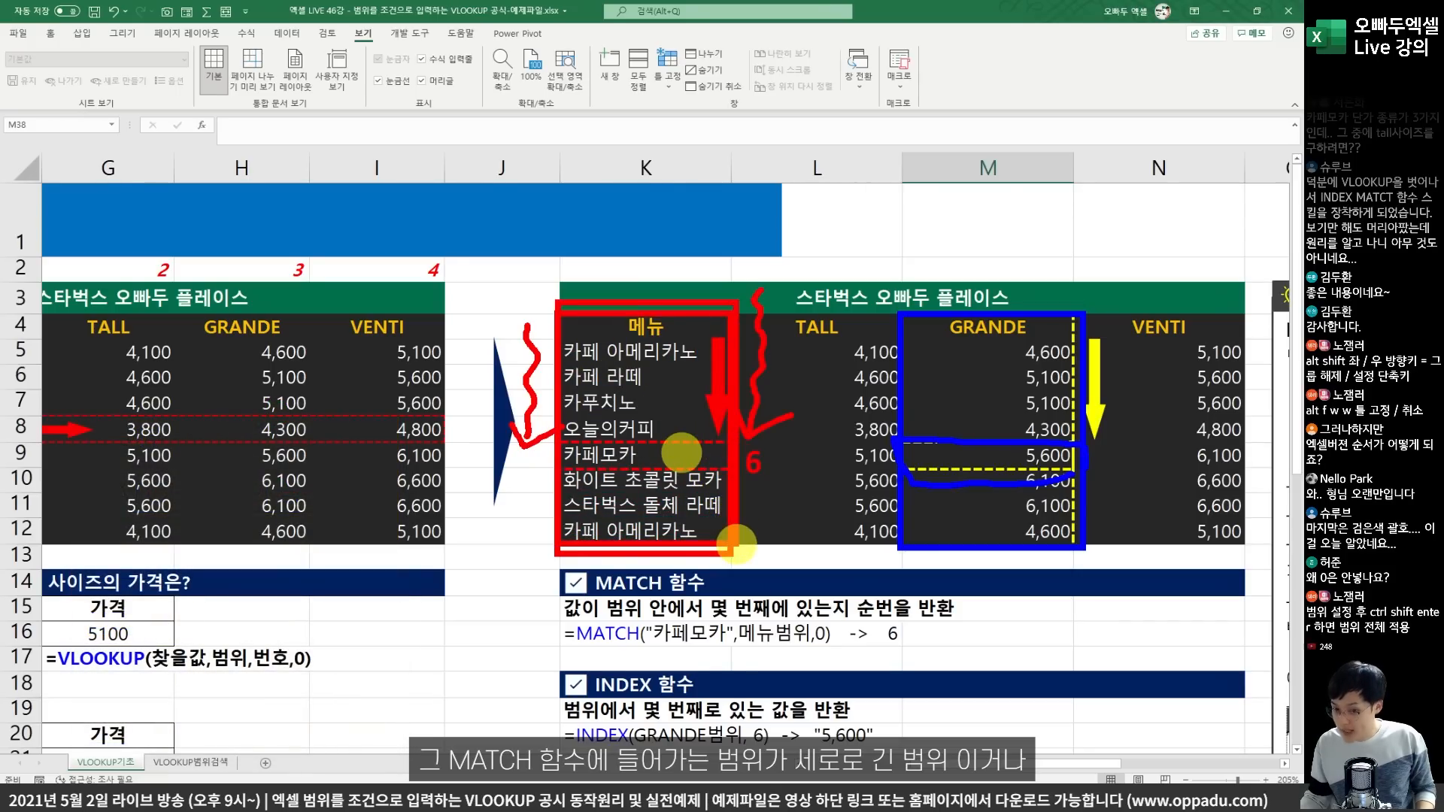
{"action": "mouse_move", "coordinate": [557, 297]}
{"action": "left_mouse_down"}
{"action": "mouse_move", "coordinate": [843, 334]}
{"action": "mouse_move", "coordinate": [1134, 331]}
{"action": "left_mouse_up"}
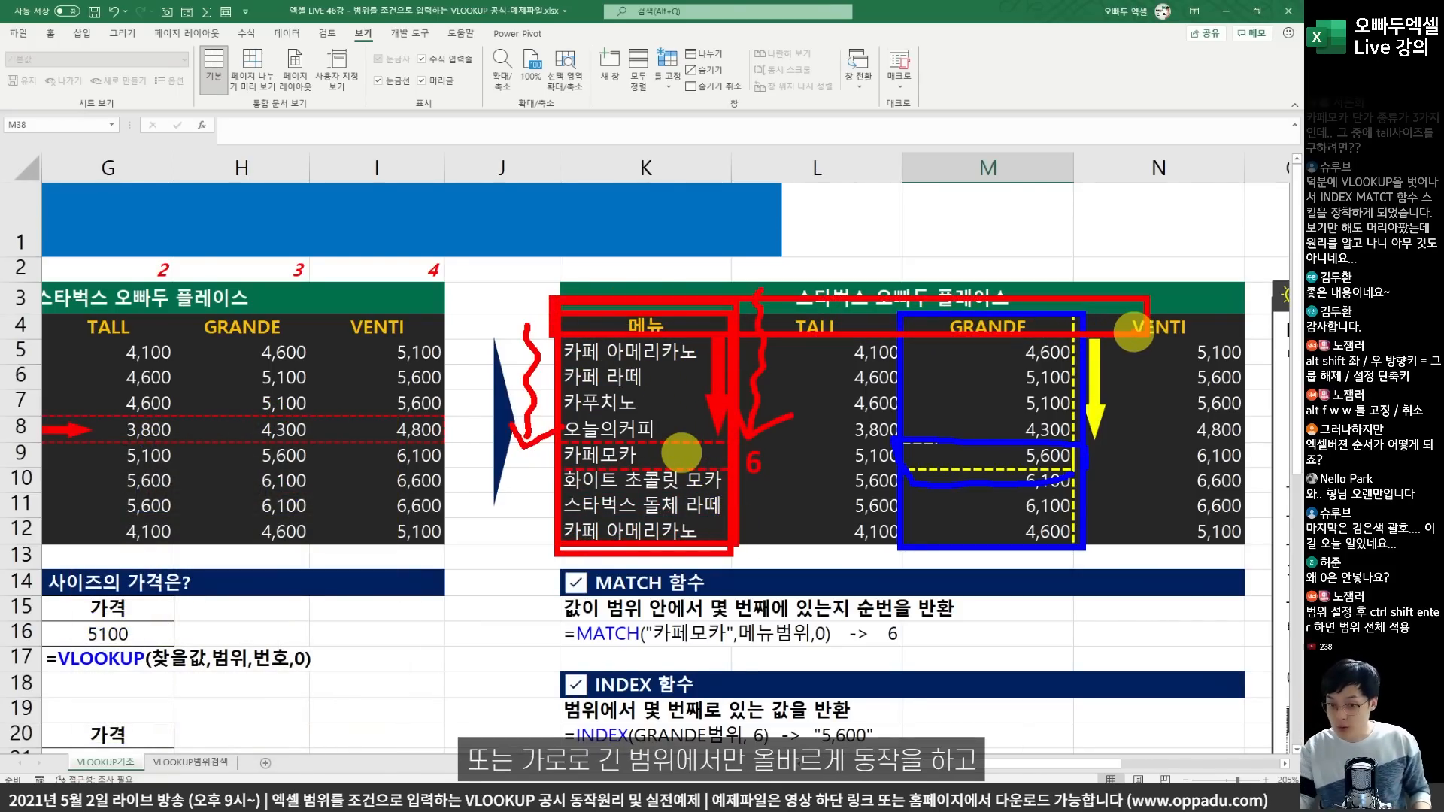
{"action": "key", "text": "Escape"}
Return to the VLOOKUP범위검색 sheet and examine the section 4 heading against the source table, candidate cell I10 and result grid.
{"action": "key", "text": "ctrl+Page_Down"}
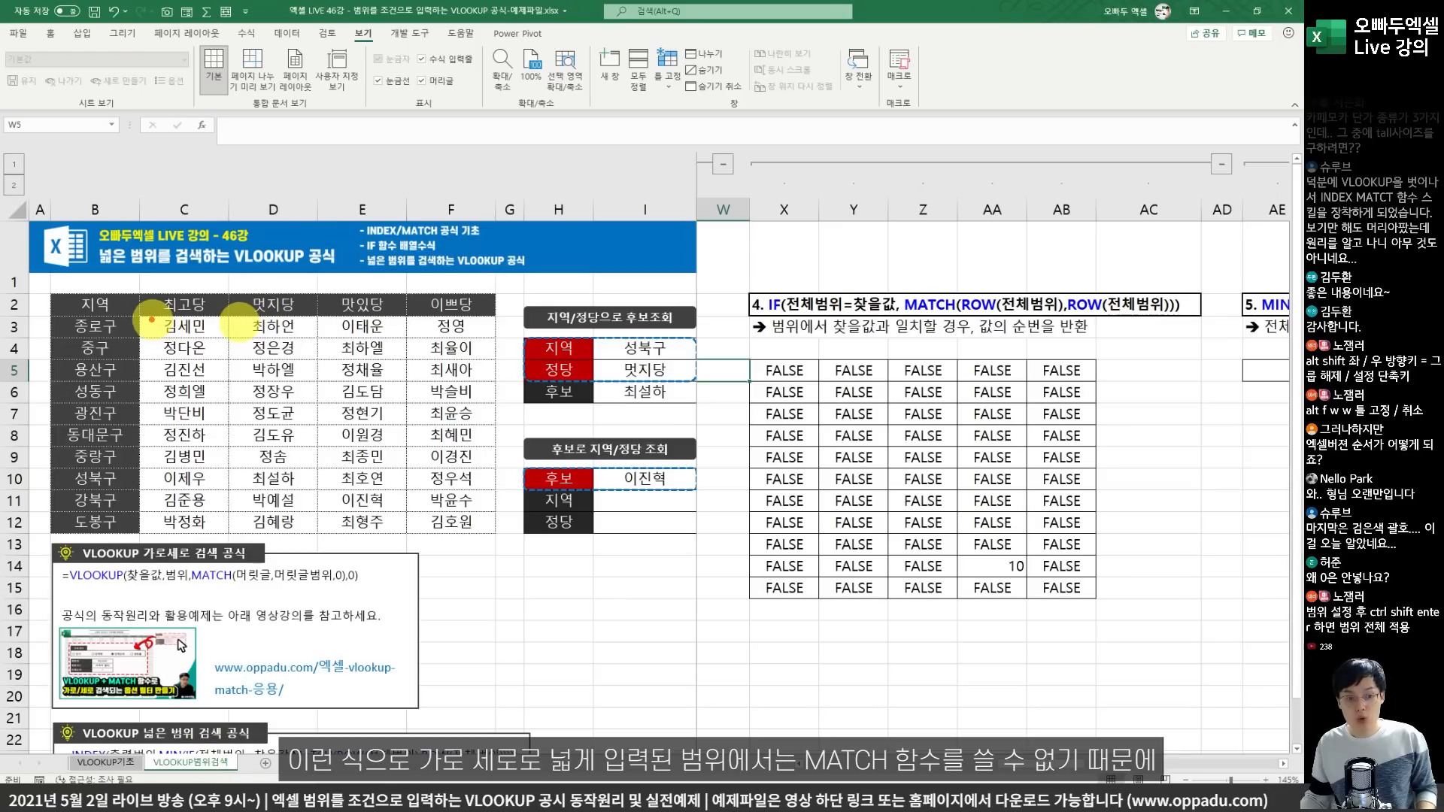
{"action": "mouse_move", "coordinate": [139, 316]}
{"action": "left_mouse_down"}
{"action": "mouse_move", "coordinate": [422, 467]}
{"action": "mouse_move", "coordinate": [496, 536]}
{"action": "left_mouse_up"}
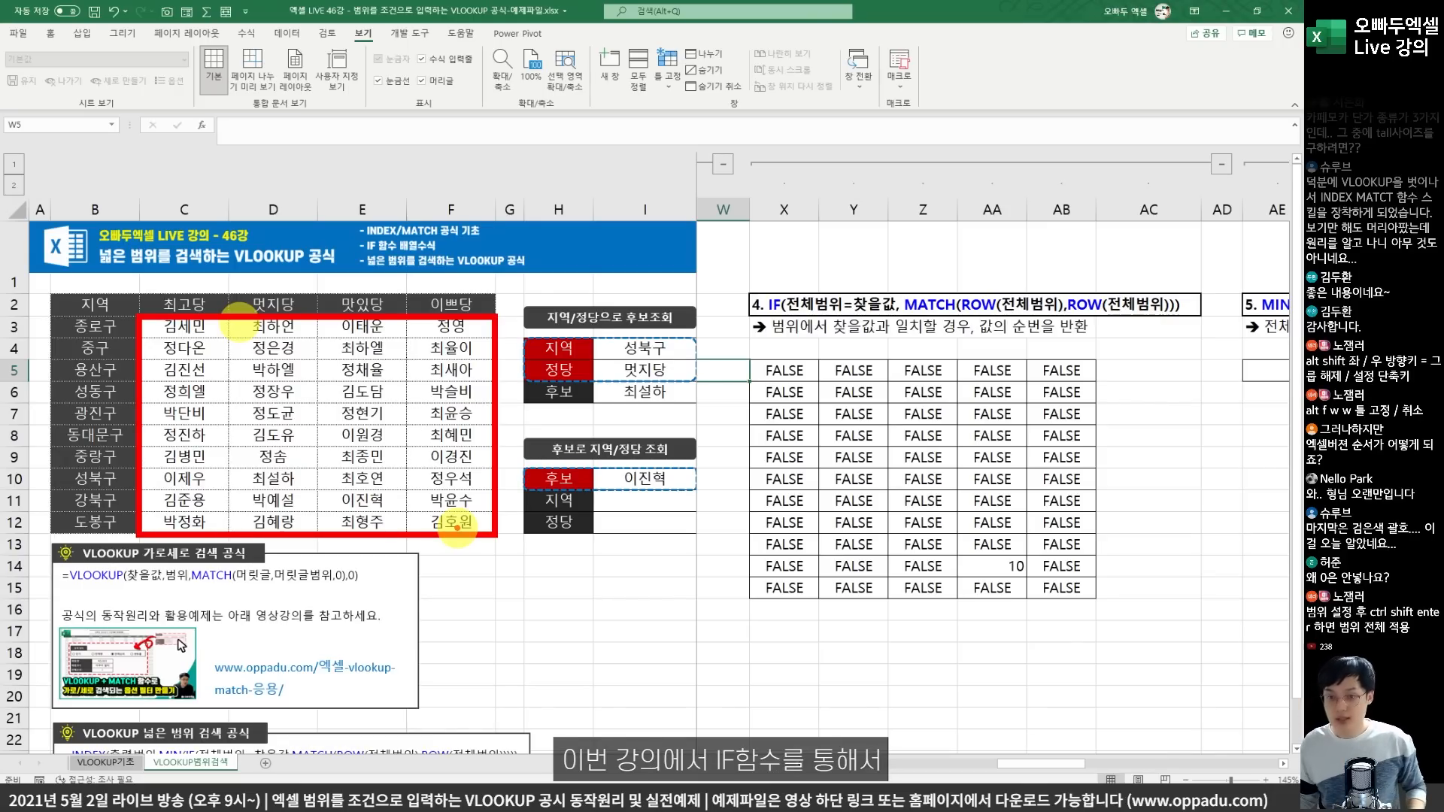
{"action": "mouse_move", "coordinate": [750, 287]}
{"action": "left_mouse_down"}
{"action": "mouse_move", "coordinate": [986, 331]}
{"action": "mouse_move", "coordinate": [1186, 322]}
{"action": "left_mouse_up"}
{"action": "left_click_drag", "start_coordinate": [1117, 244], "coordinate": [1161, 265]}
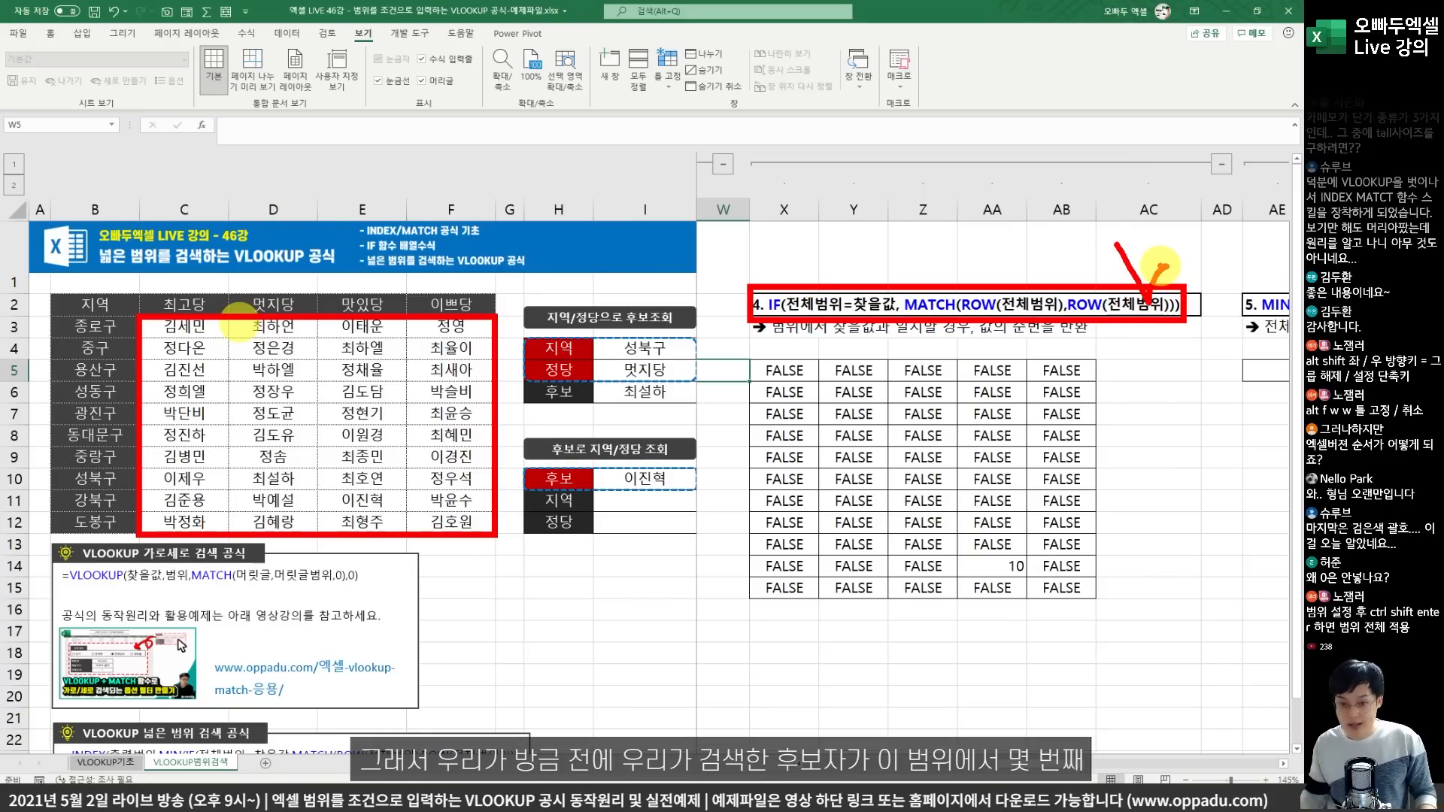
{"action": "key", "text": "Escape"}
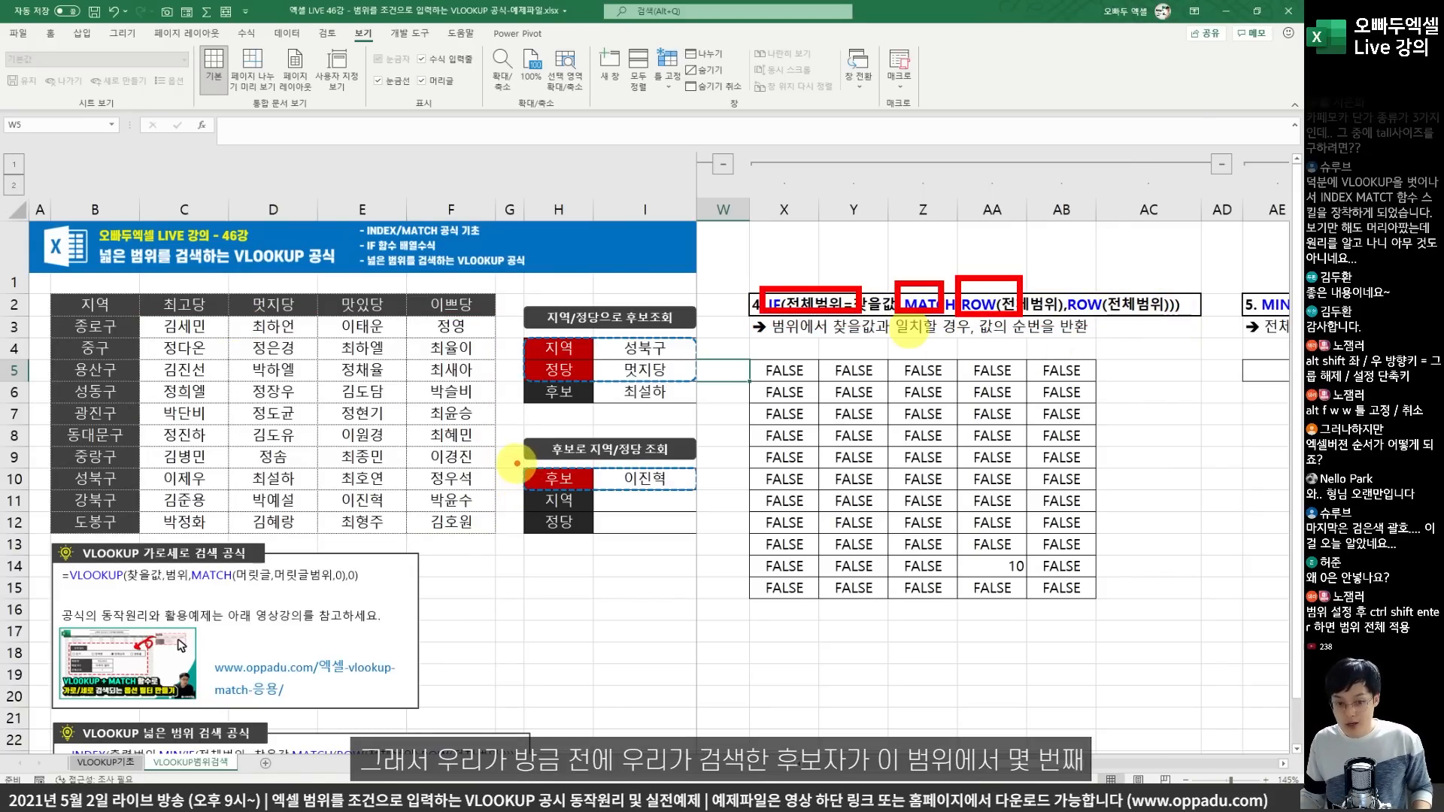
{"action": "left_click_drag", "start_coordinate": [518, 464], "coordinate": [691, 497]}
{"action": "mouse_move", "coordinate": [750, 357]}
{"action": "left_mouse_down"}
{"action": "mouse_move", "coordinate": [1100, 598]}
{"action": "mouse_move", "coordinate": [980, 555]}
{"action": "mouse_move", "coordinate": [1031, 583]}
{"action": "mouse_move", "coordinate": [970, 580]}
{"action": "mouse_move", "coordinate": [1008, 542]}
{"action": "mouse_move", "coordinate": [955, 564]}
{"action": "mouse_move", "coordinate": [1029, 557]}
{"action": "left_mouse_up"}
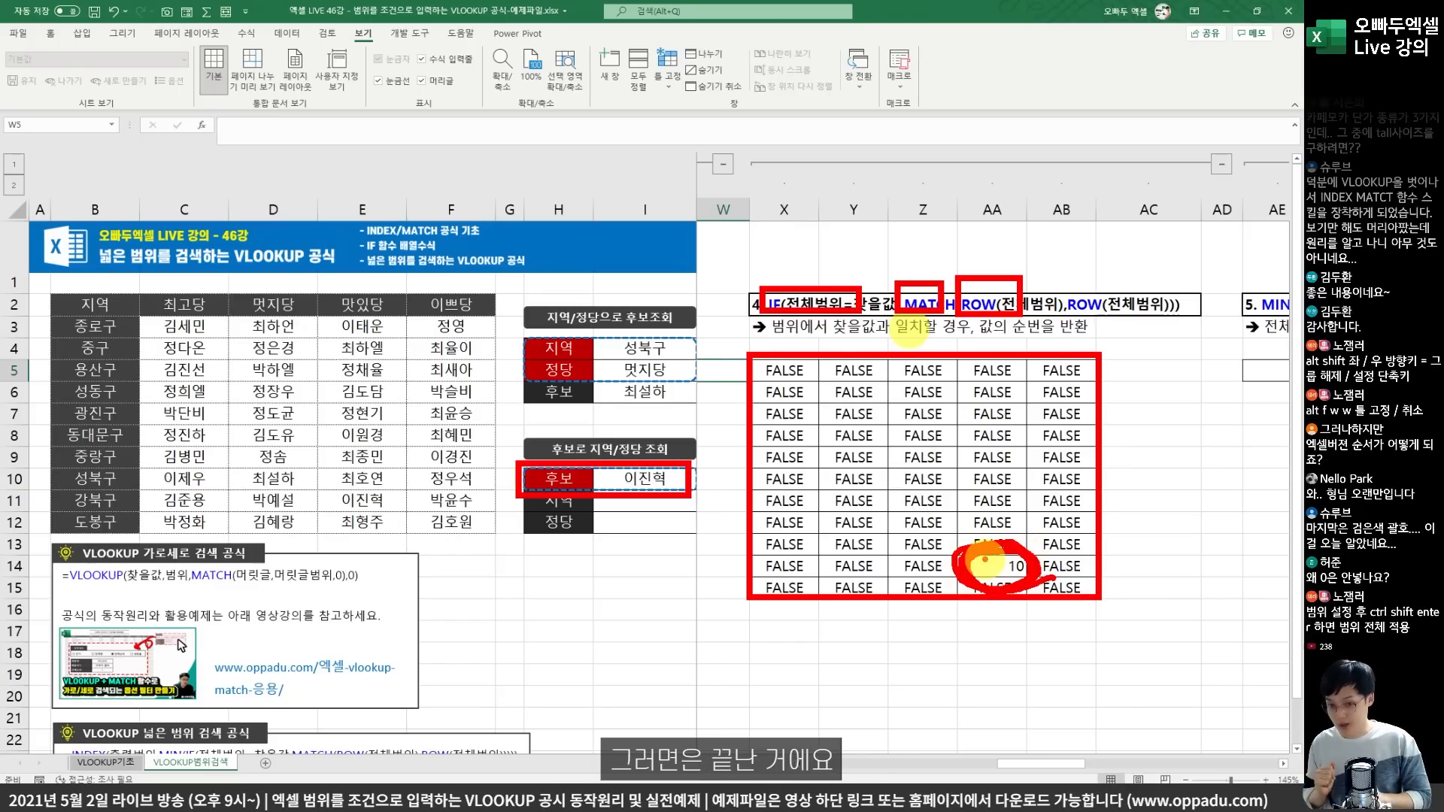
{"action": "key", "text": "Escape"}
Copy the whole formula text from X5 into AE5 under heading 5 and place the cursor just after its equals sign.
{"action": "double_click", "coordinate": [814, 374]}
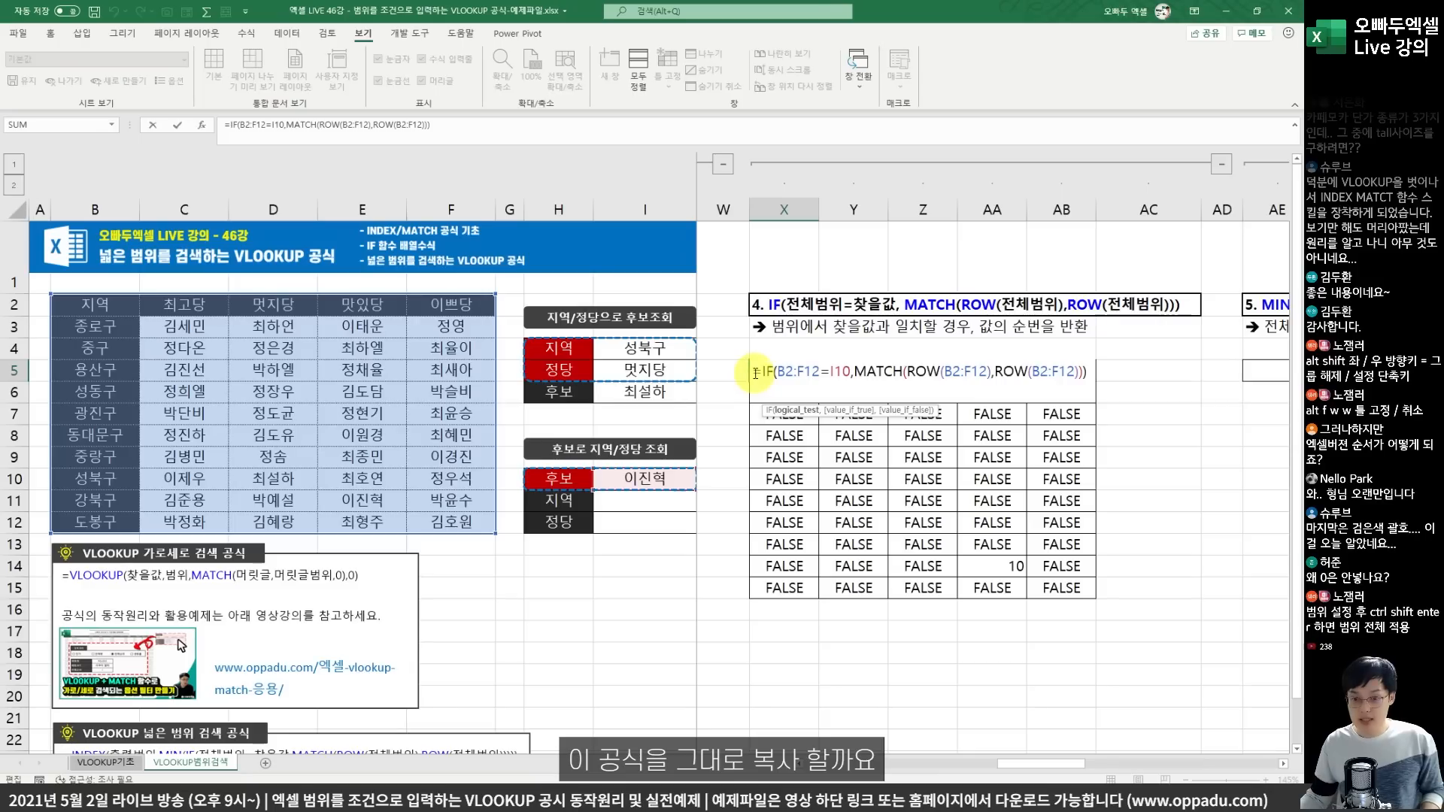
{"action": "left_click_drag", "start_coordinate": [753, 373], "coordinate": [1163, 376]}
{"action": "key", "text": "ctrl+c"}
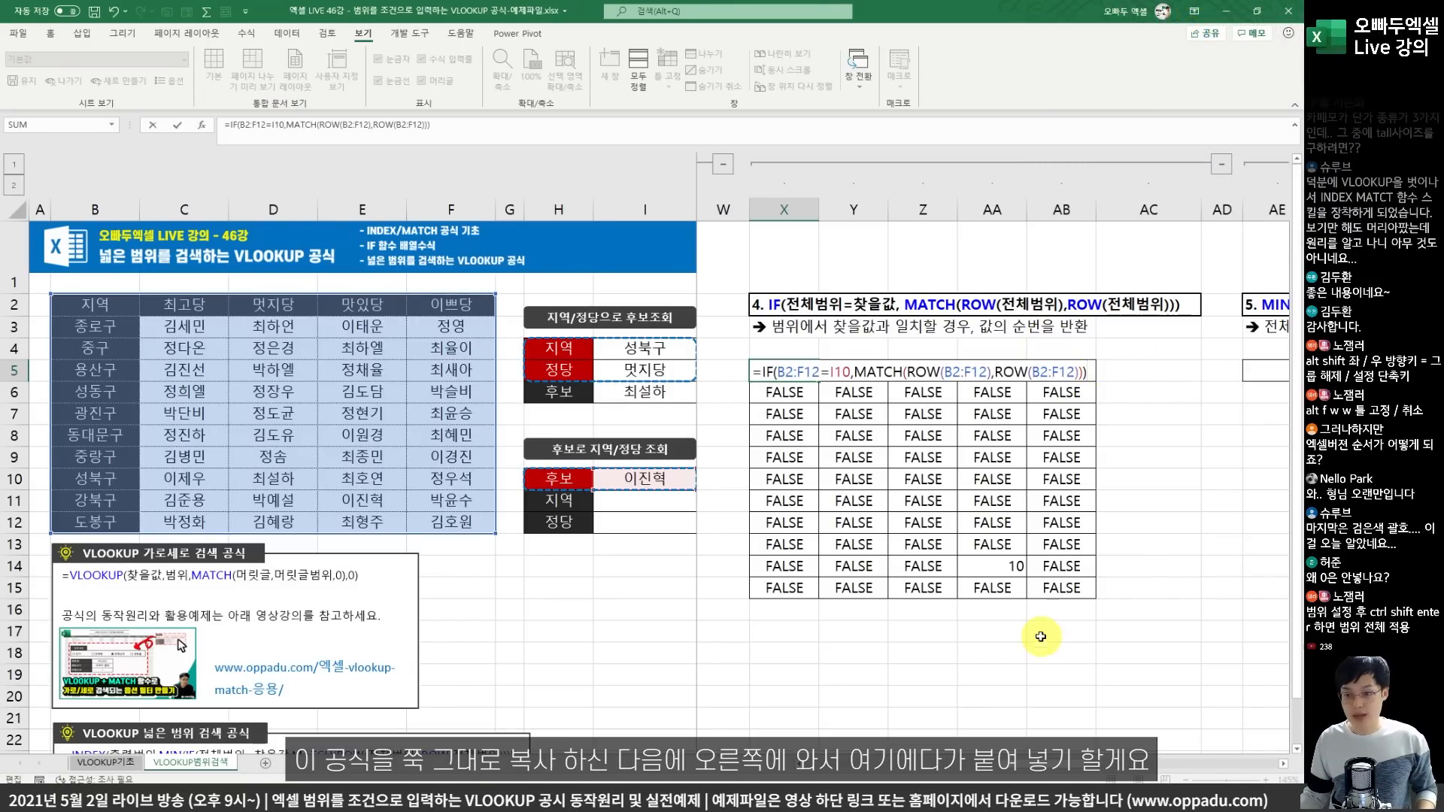
{"action": "key", "text": "Escape"}
{"action": "left_click", "coordinate": [1088, 464]}
{"action": "scroll", "coordinate": [1241, 719], "scroll_direction": "right", "scroll_amount": 5}
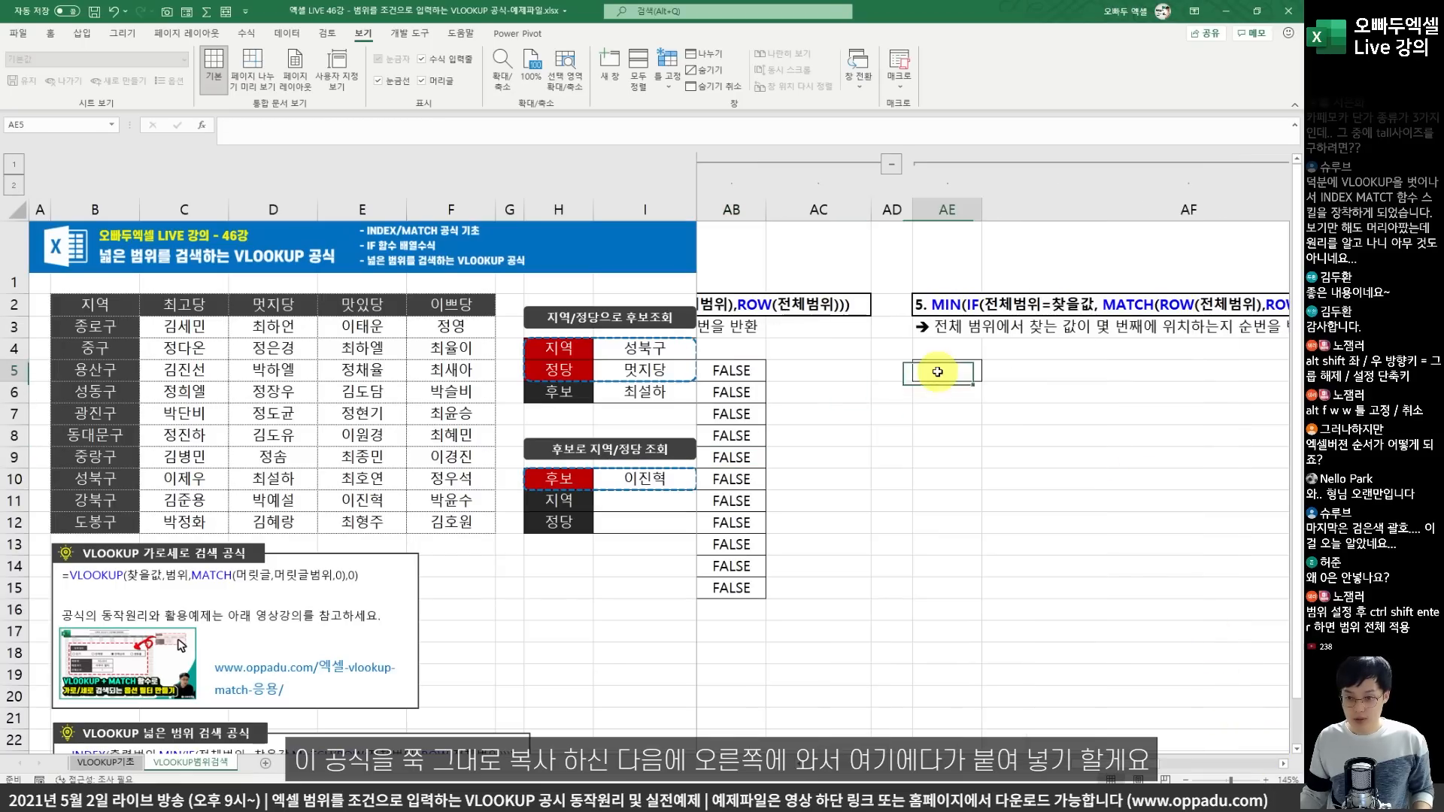
{"action": "double_click", "coordinate": [939, 372]}
{"action": "key", "text": "ctrl+v"}
{"action": "key", "text": "Home"}
{"action": "key", "text": "Right"}
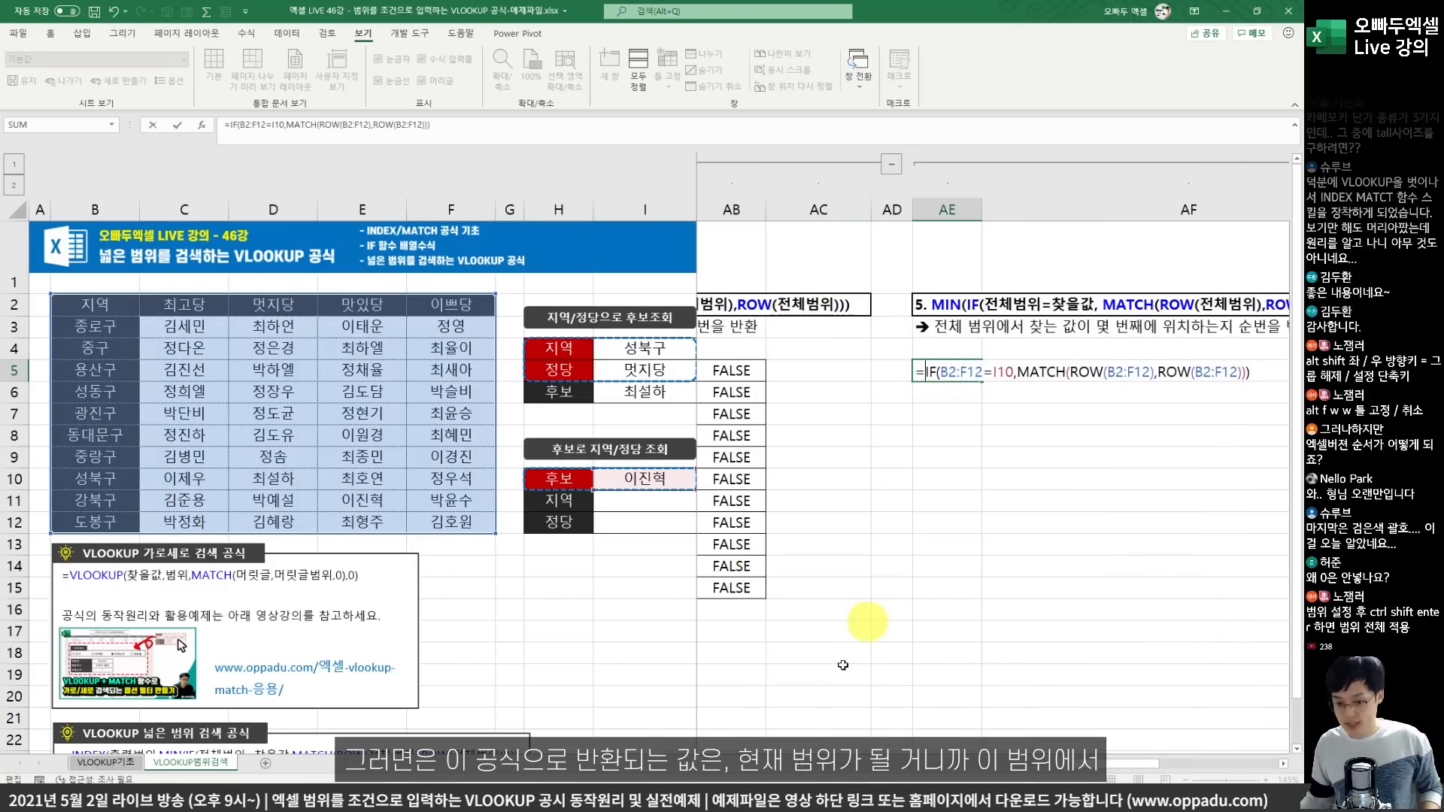
Examine the section 4 result range X5:AB15 for its smallest number while keeping AE5 in edit mode.
{"action": "left_click", "coordinate": [795, 762]}
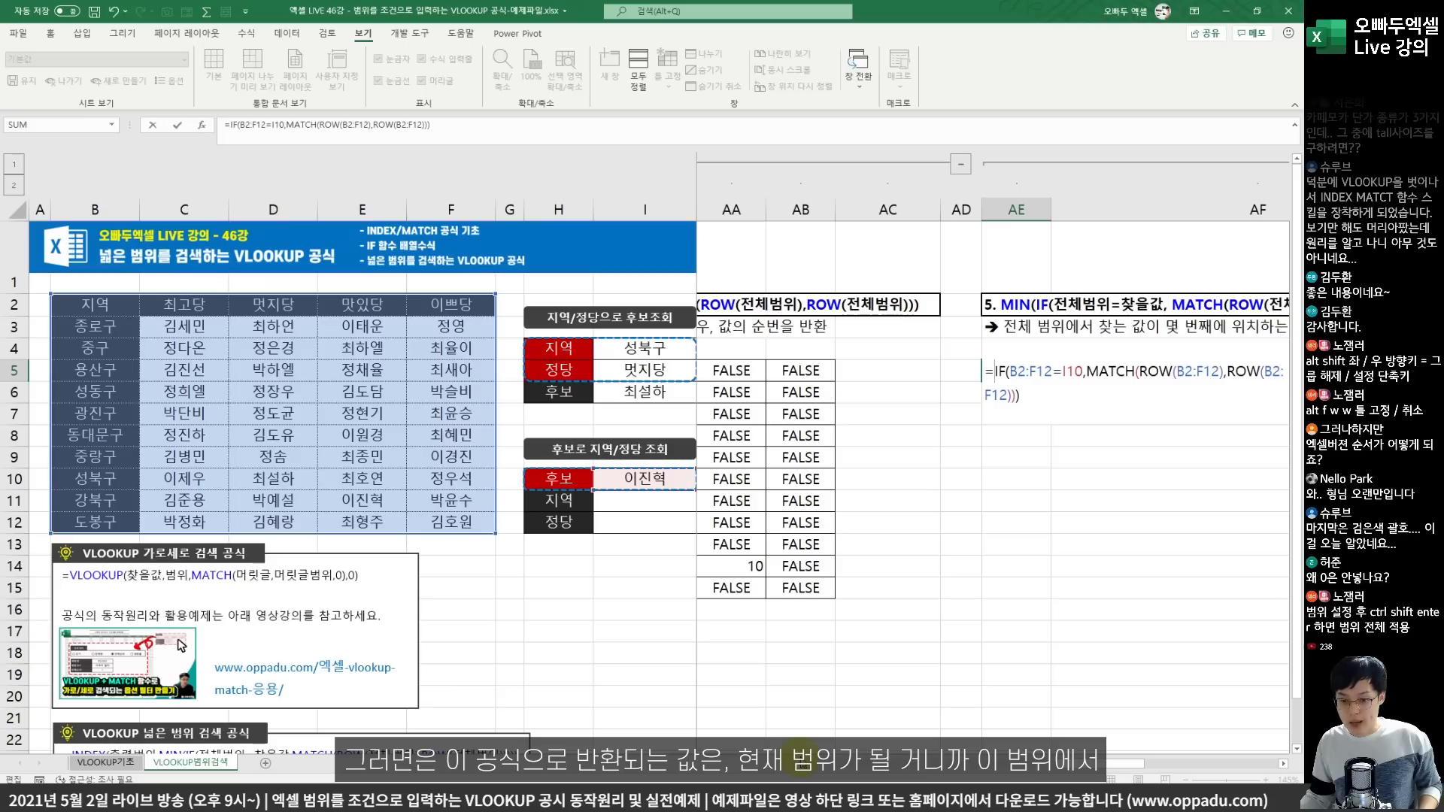
{"action": "left_click", "coordinate": [803, 762]}
{"action": "left_click", "coordinate": [804, 763]}
{"action": "left_click", "coordinate": [803, 763]}
{"action": "left_click", "coordinate": [803, 763]}
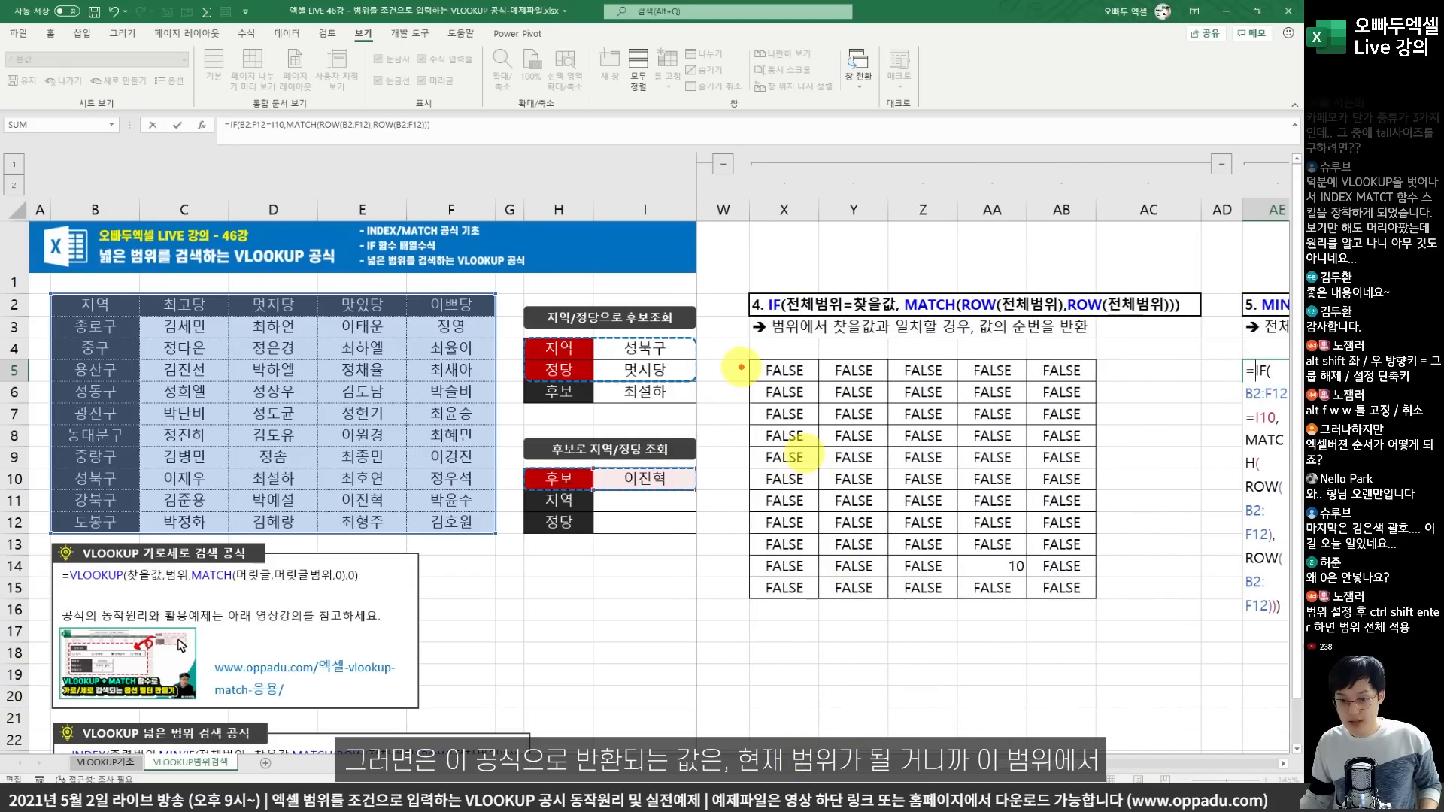
{"action": "mouse_move", "coordinate": [754, 350]}
{"action": "left_mouse_down"}
{"action": "mouse_move", "coordinate": [1092, 557]}
{"action": "mouse_move", "coordinate": [1102, 600]}
{"action": "left_mouse_up"}
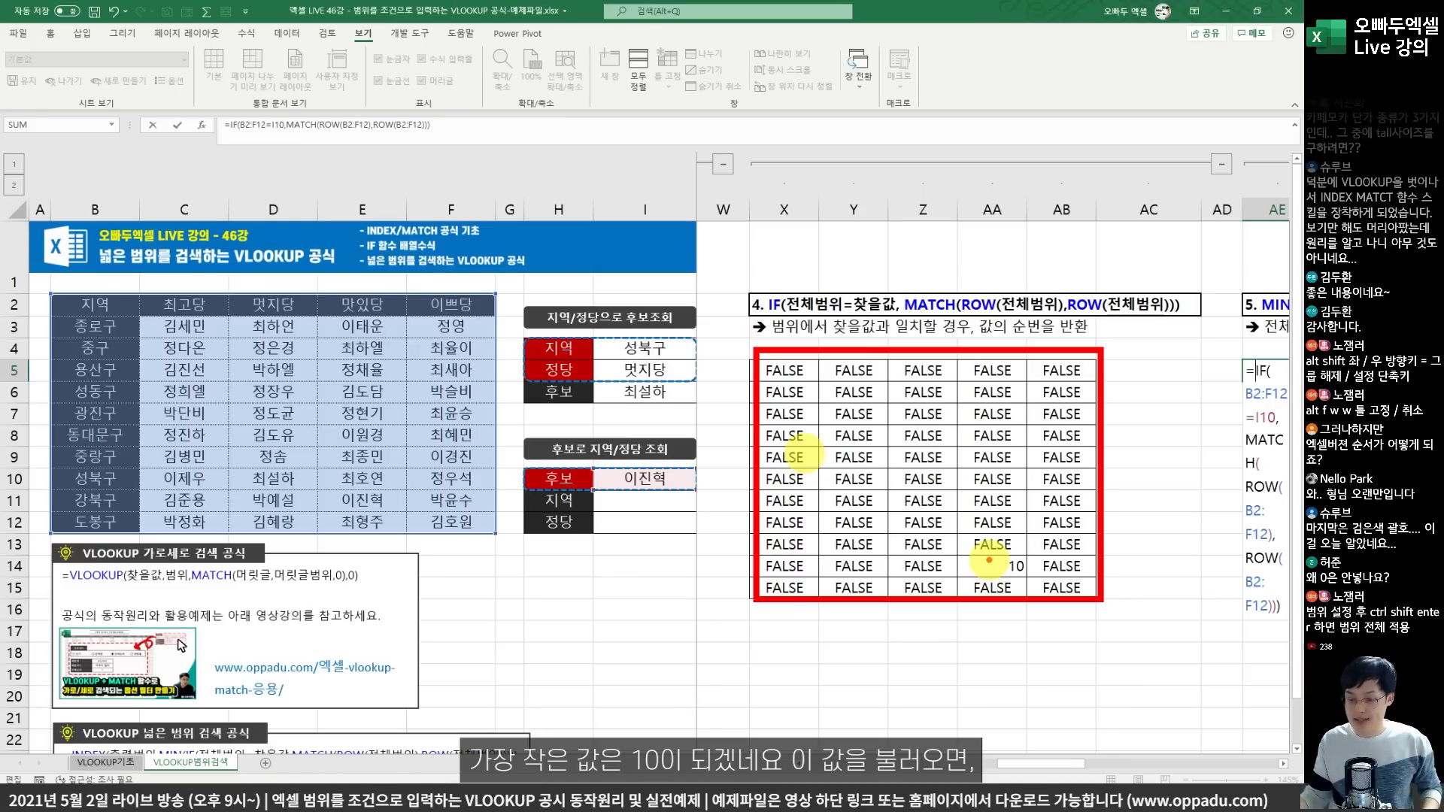
Wrap the IF formula in AE5 in a MIN function and confirm it as an array formula.
{"action": "mouse_move", "coordinate": [977, 567]}
{"action": "left_mouse_down"}
{"action": "mouse_move", "coordinate": [1032, 578]}
{"action": "mouse_move", "coordinate": [1060, 526]}
{"action": "mouse_move", "coordinate": [1192, 415]}
{"action": "mouse_move", "coordinate": [1178, 435]}
{"action": "left_mouse_up"}
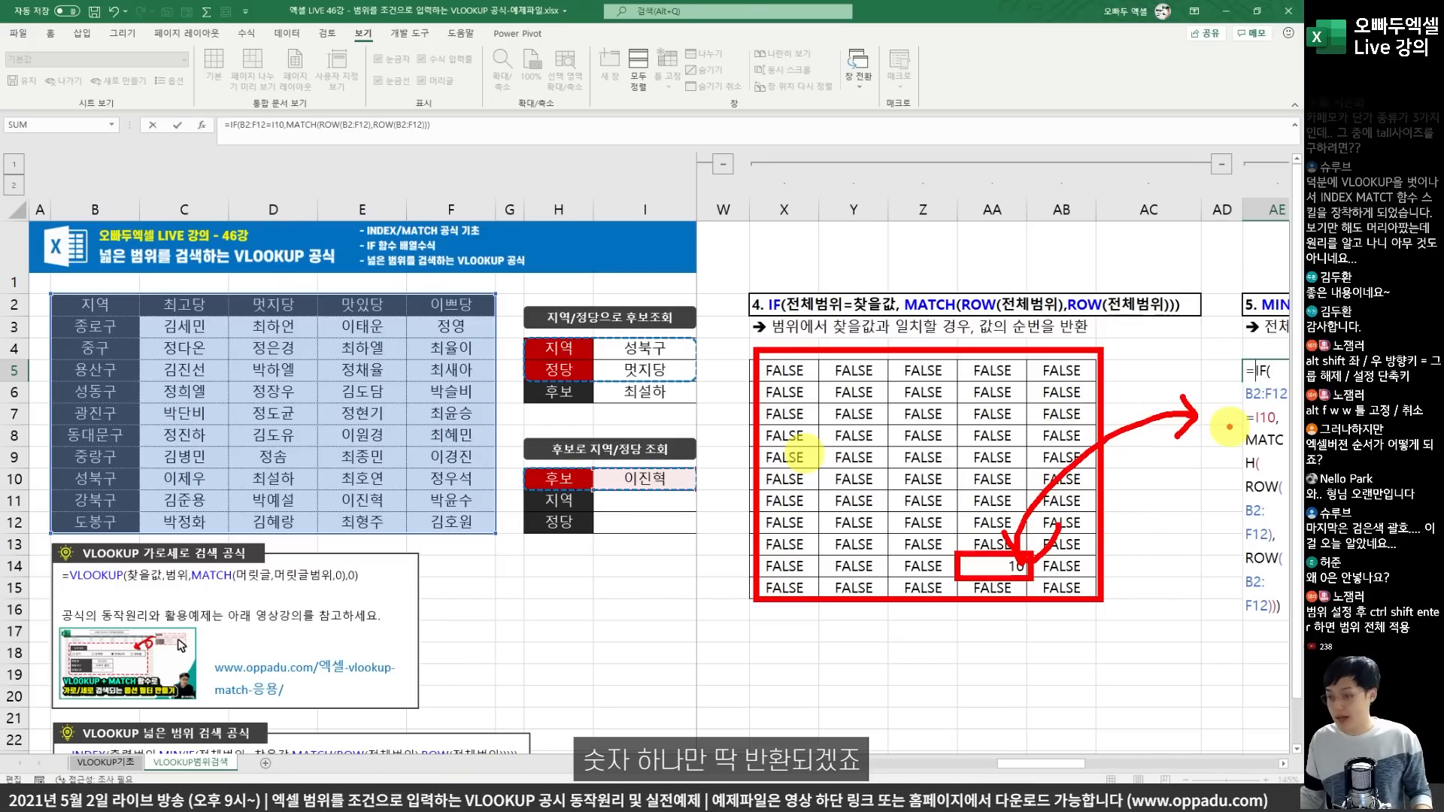
{"action": "key", "text": "Escape"}
{"action": "left_click_drag", "start_coordinate": [1053, 763], "coordinate": [1114, 764]}
{"action": "type", "text": "MMI"}
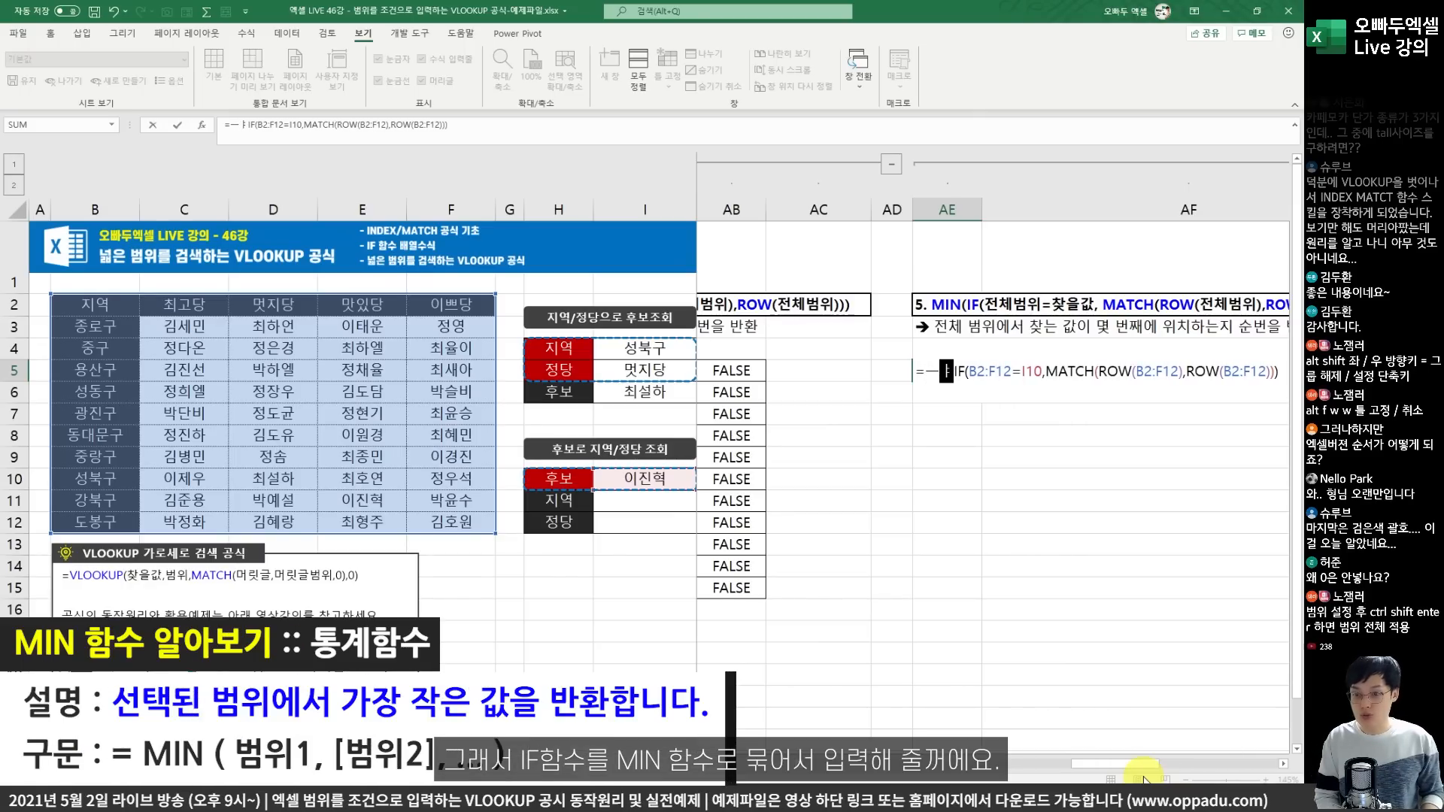
{"action": "key", "text": "BackSpace"}
{"action": "key", "text": "BackSpace"}
{"action": "type", "text": "IN("}
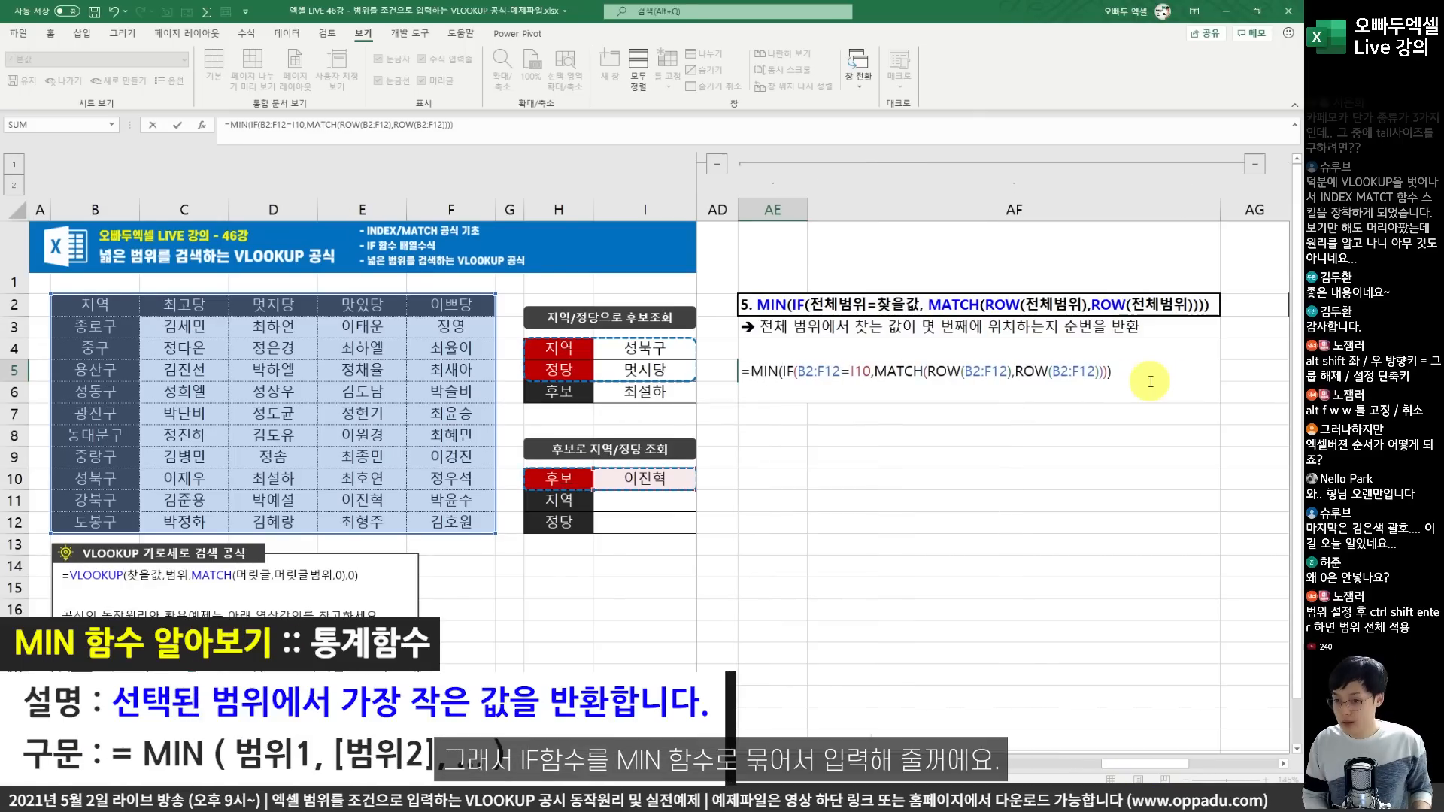
{"action": "key", "text": "ctrl+shift+Return"}
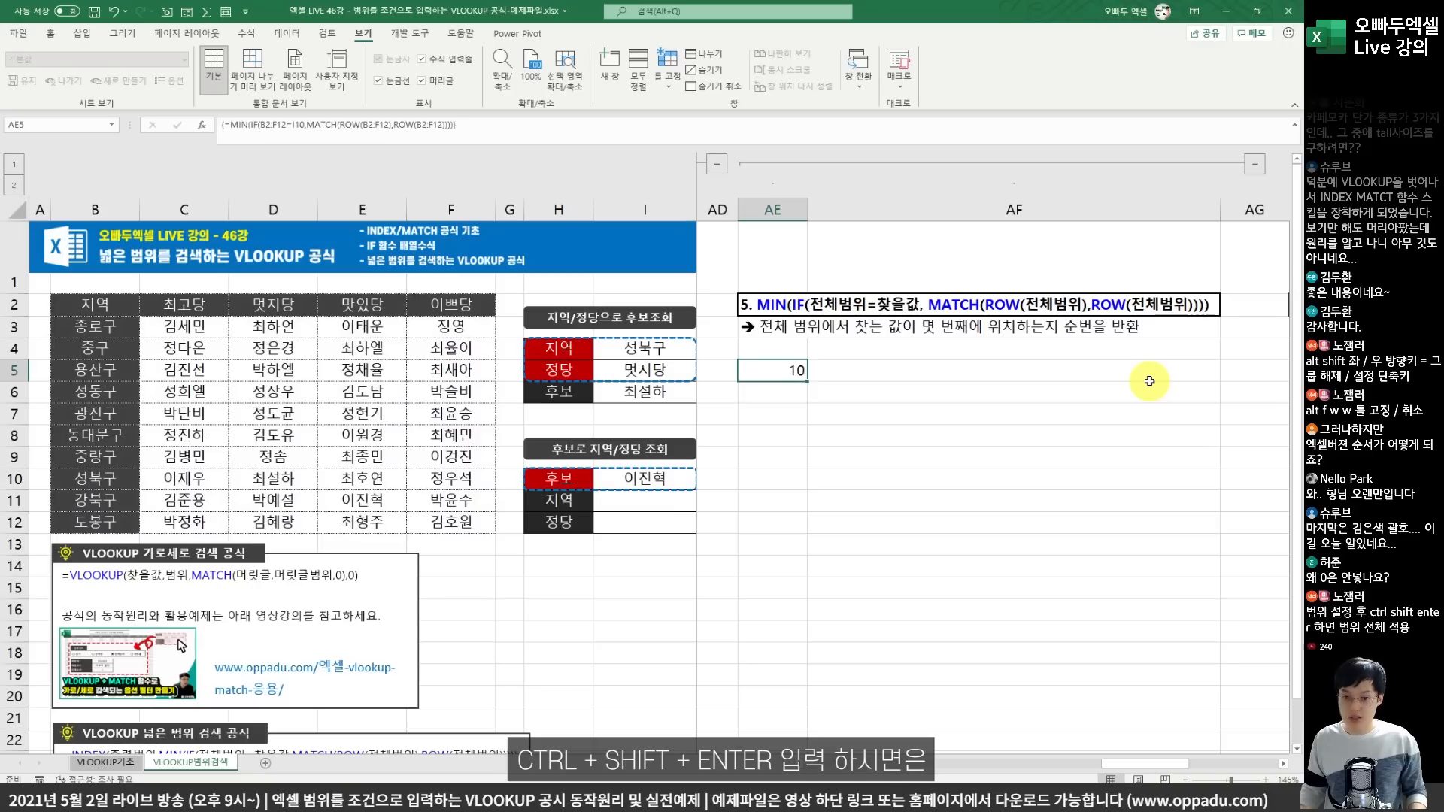
Test the AE5 formula by entering the candidate names from D12, F3 and F5 one after another in candidate cell I10.
{"action": "left_click", "coordinate": [625, 478]}
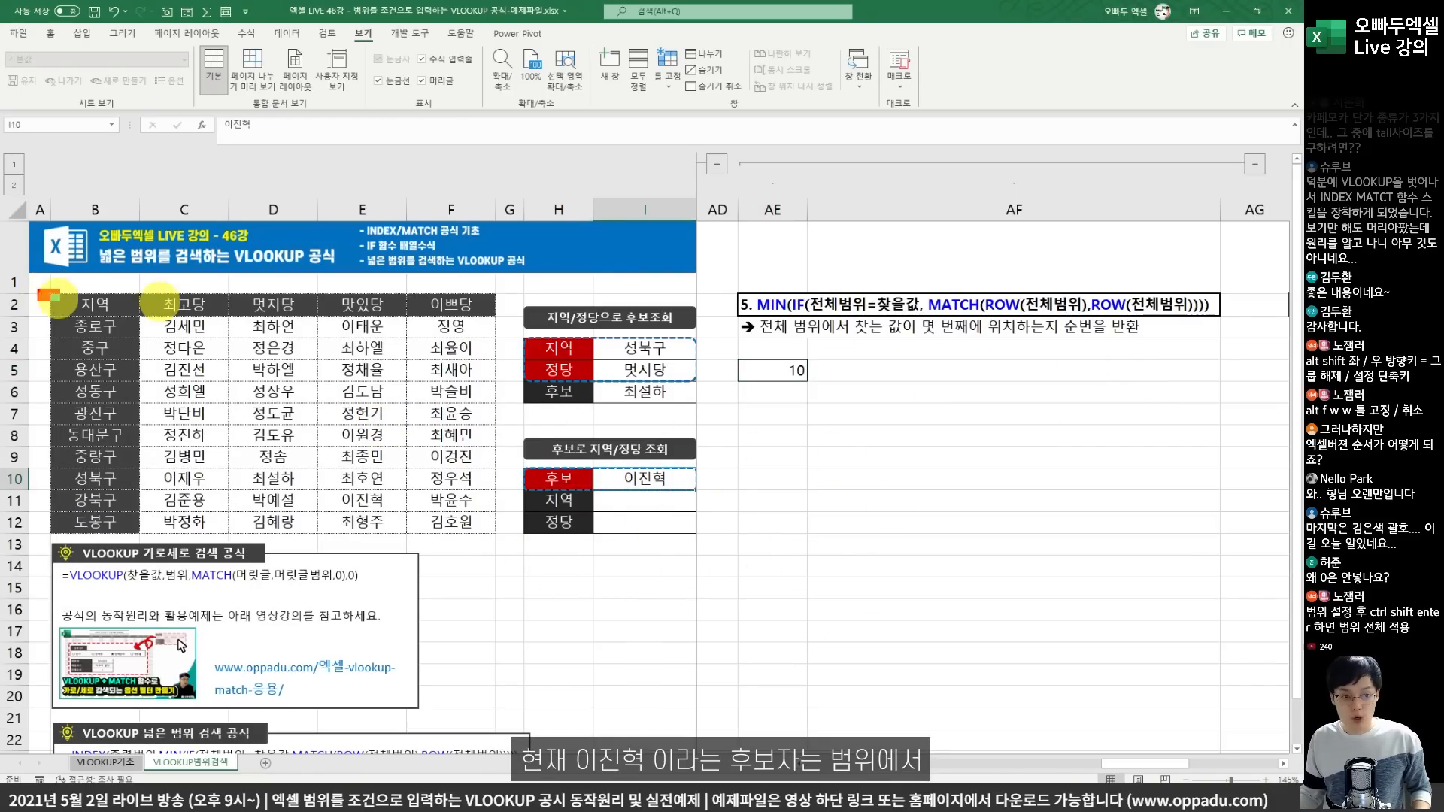
{"action": "mouse_move", "coordinate": [39, 292]}
{"action": "left_mouse_down"}
{"action": "mouse_move", "coordinate": [421, 519]}
{"action": "mouse_move", "coordinate": [495, 532]}
{"action": "left_mouse_up"}
{"action": "mouse_move", "coordinate": [126, 505]}
{"action": "left_mouse_down"}
{"action": "mouse_move", "coordinate": [105, 482]}
{"action": "mouse_move", "coordinate": [226, 465]}
{"action": "mouse_move", "coordinate": [297, 478]}
{"action": "left_mouse_up"}
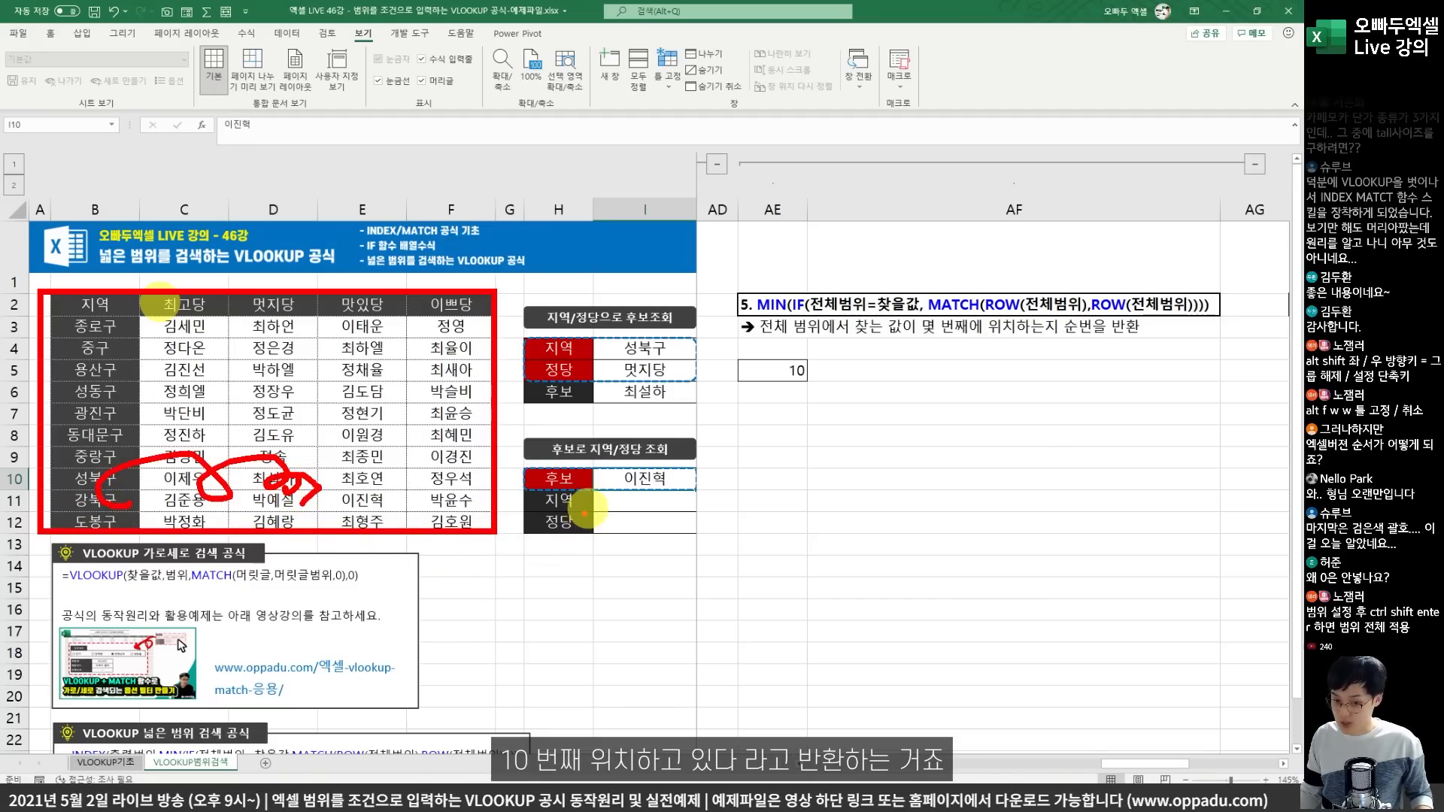
{"action": "key", "text": "Escape"}
{"action": "left_click", "coordinate": [599, 507]}
{"action": "key", "text": "Up"}
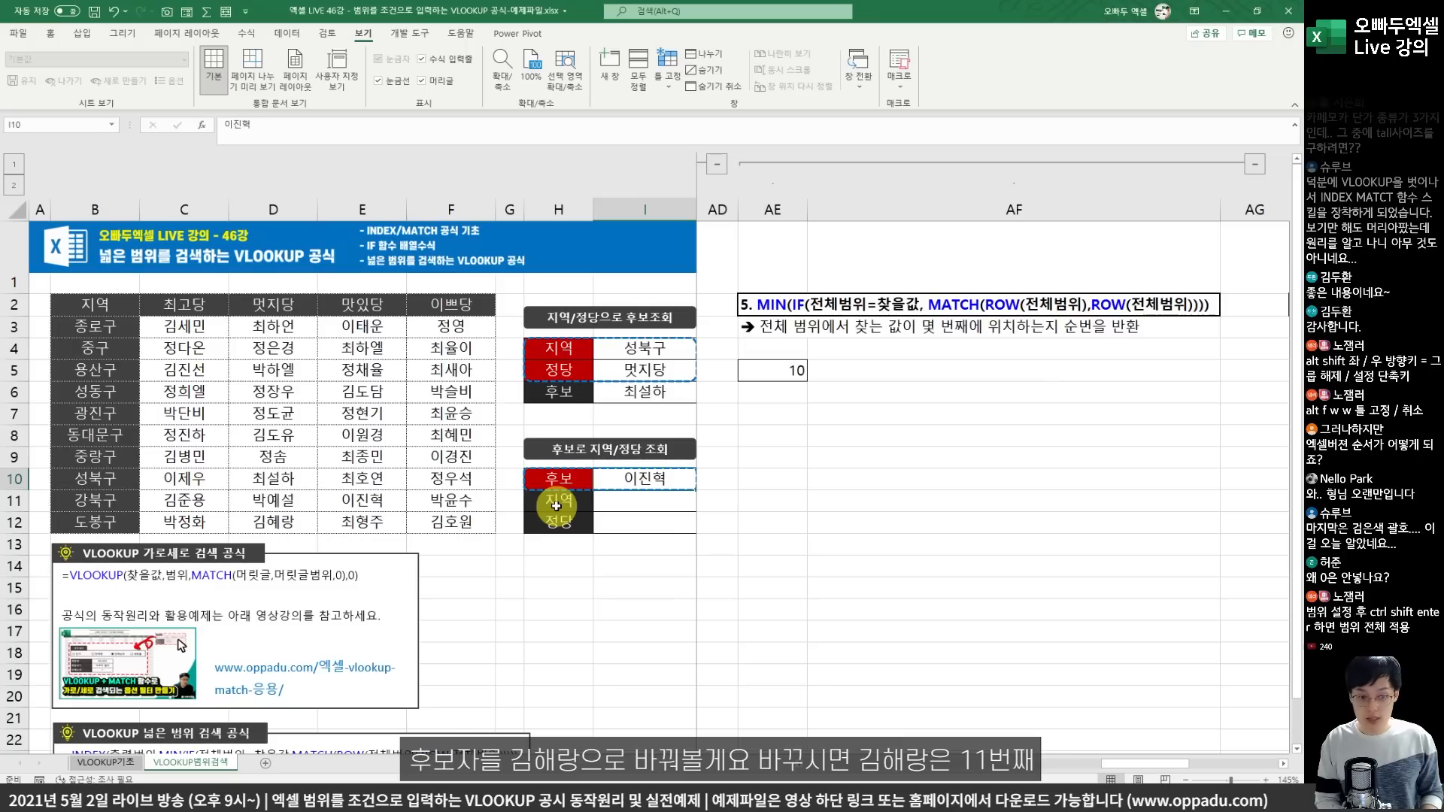
{"action": "type", "text": "RL"}
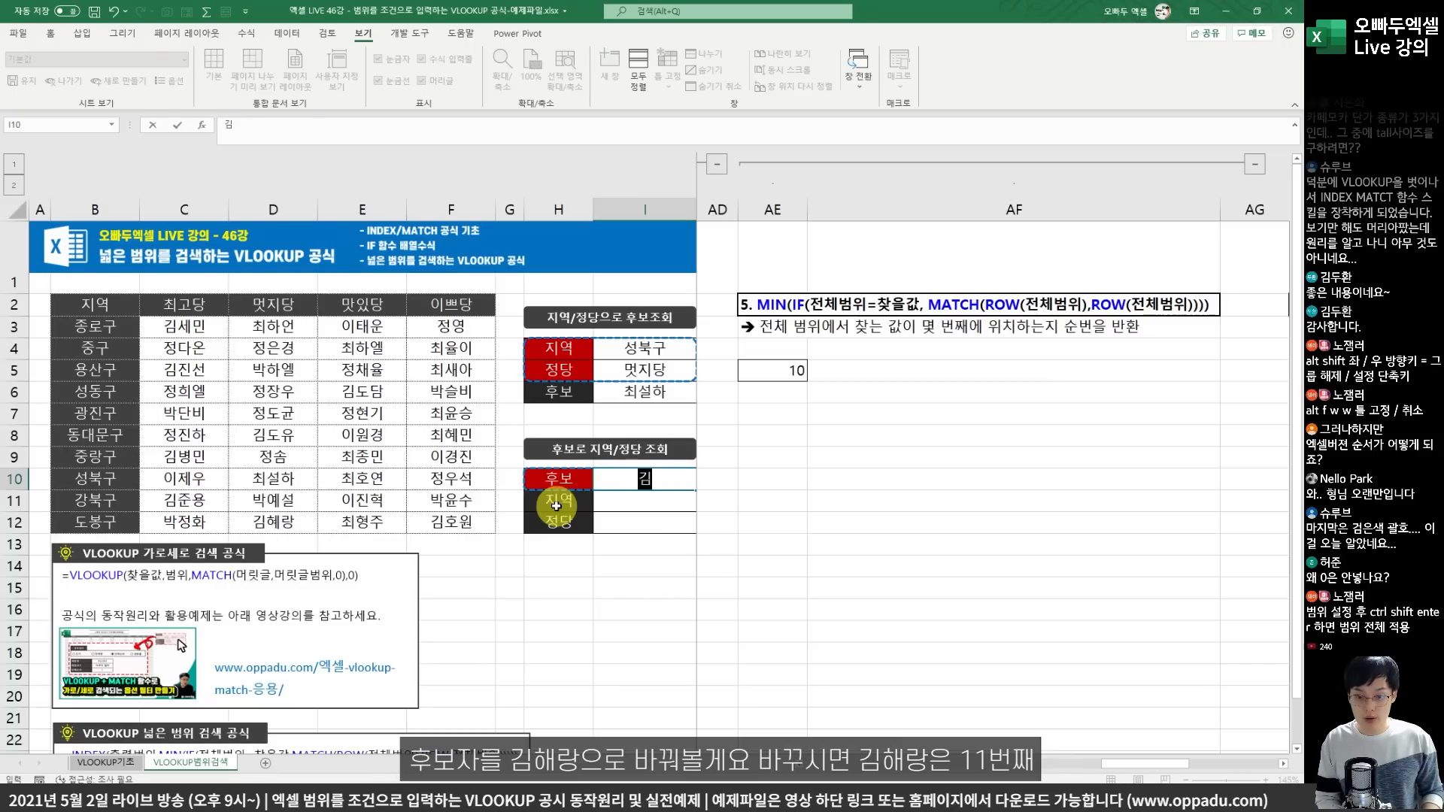
{"action": "type", "text": "혜랑"}
{"action": "key", "text": "ctrl+Return"}
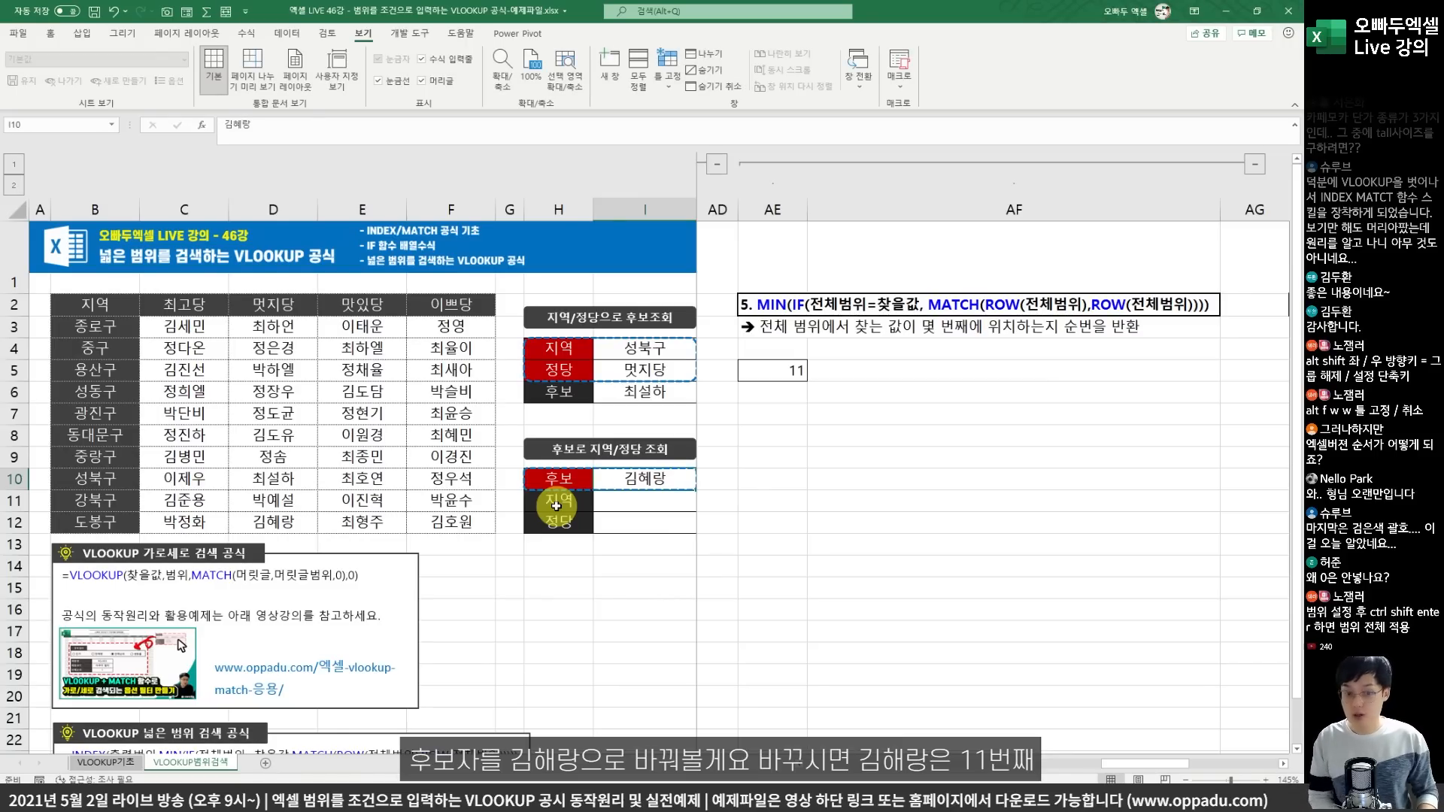
{"action": "type", "text": "저"}
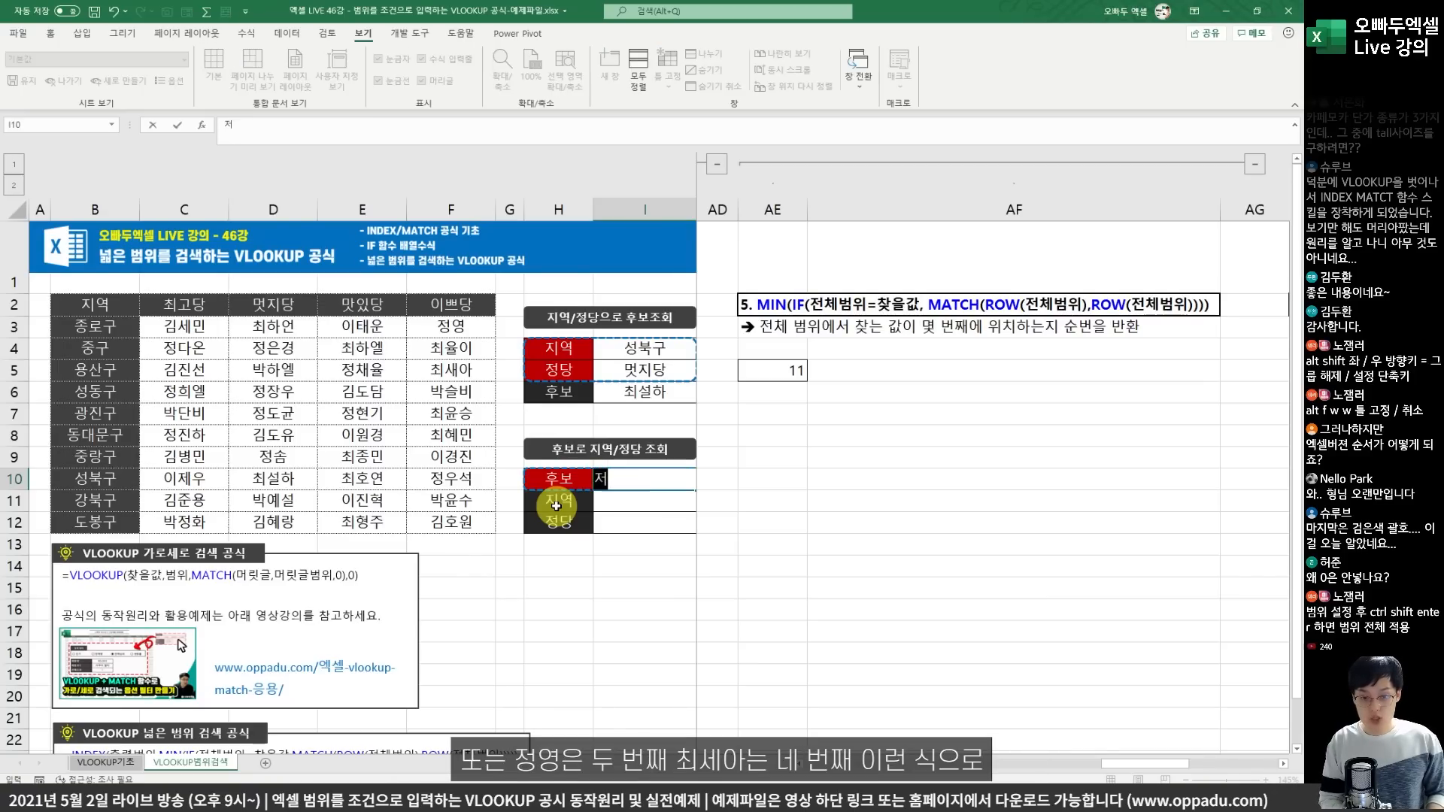
{"action": "type", "text": "췻"}
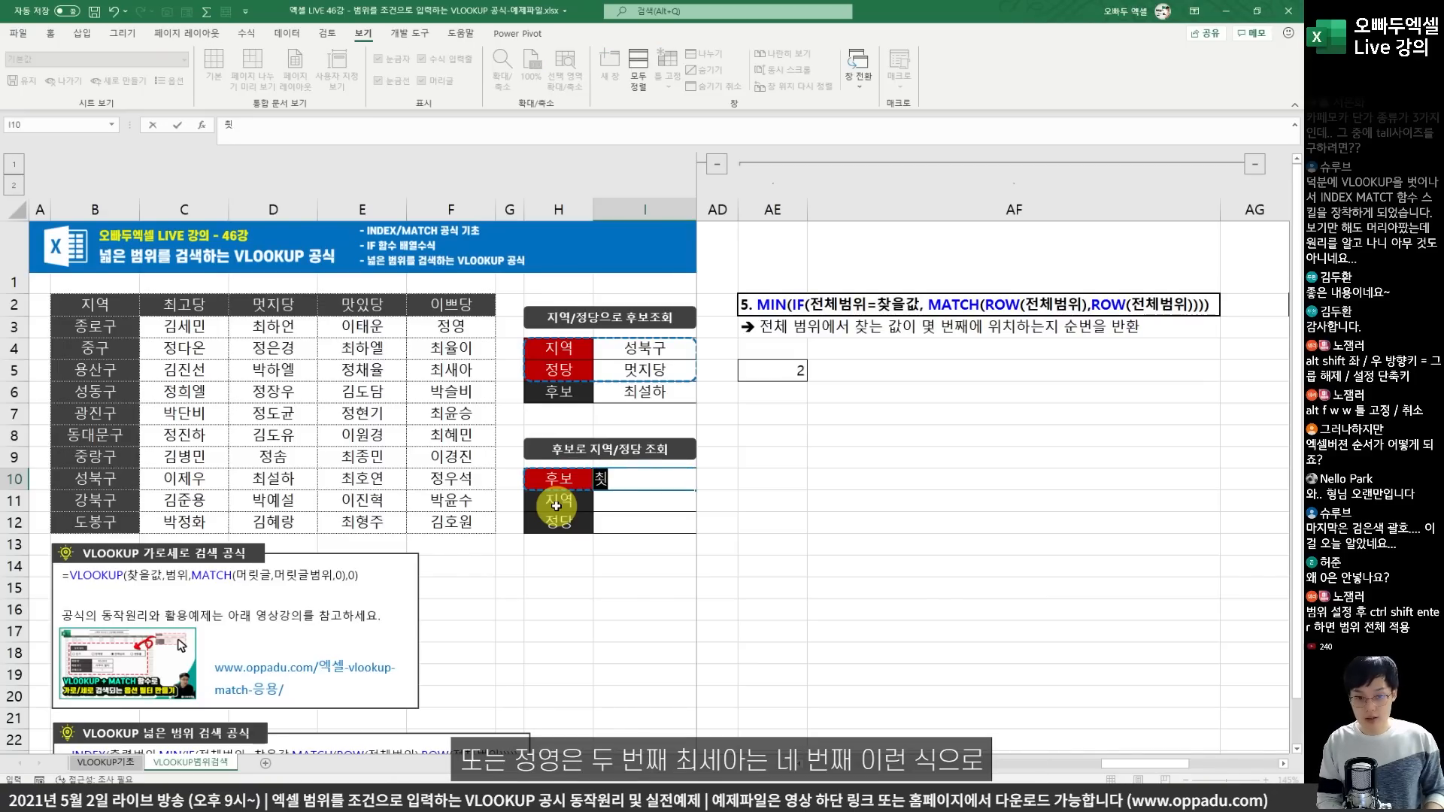
{"action": "type", "text": "새아"}
{"action": "key", "text": "ctrl+Return"}
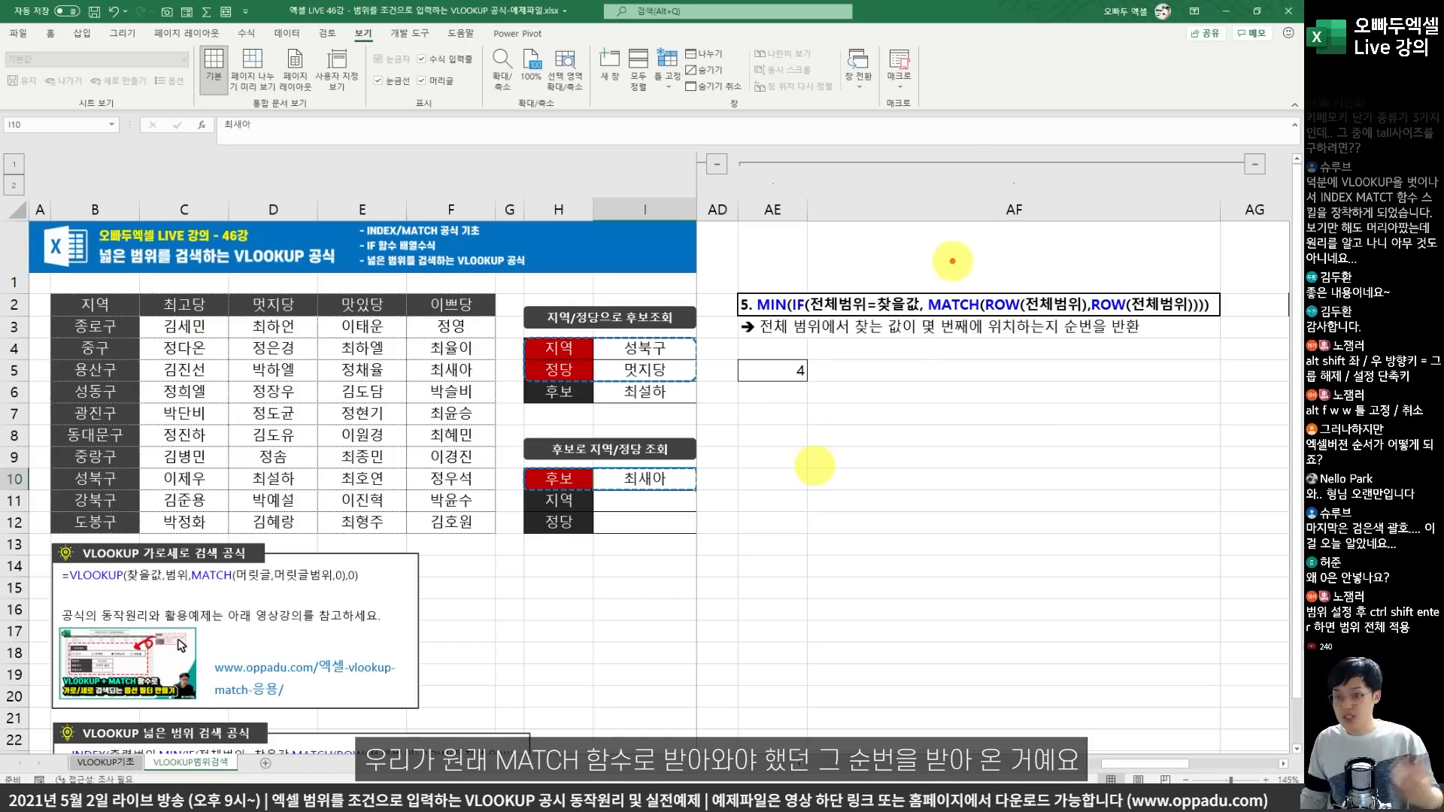
Examine how the MATCH part of heading 5 relates to the 지역 column as output range and to the candidate columns.
{"action": "mouse_move", "coordinate": [916, 285]}
{"action": "left_mouse_down"}
{"action": "mouse_move", "coordinate": [1113, 325]}
{"action": "mouse_move", "coordinate": [1202, 325]}
{"action": "left_mouse_up"}
{"action": "mouse_move", "coordinate": [1128, 287]}
{"action": "left_mouse_down"}
{"action": "mouse_move", "coordinate": [1061, 254]}
{"action": "mouse_move", "coordinate": [794, 338]}
{"action": "mouse_move", "coordinate": [865, 329]}
{"action": "left_mouse_up"}
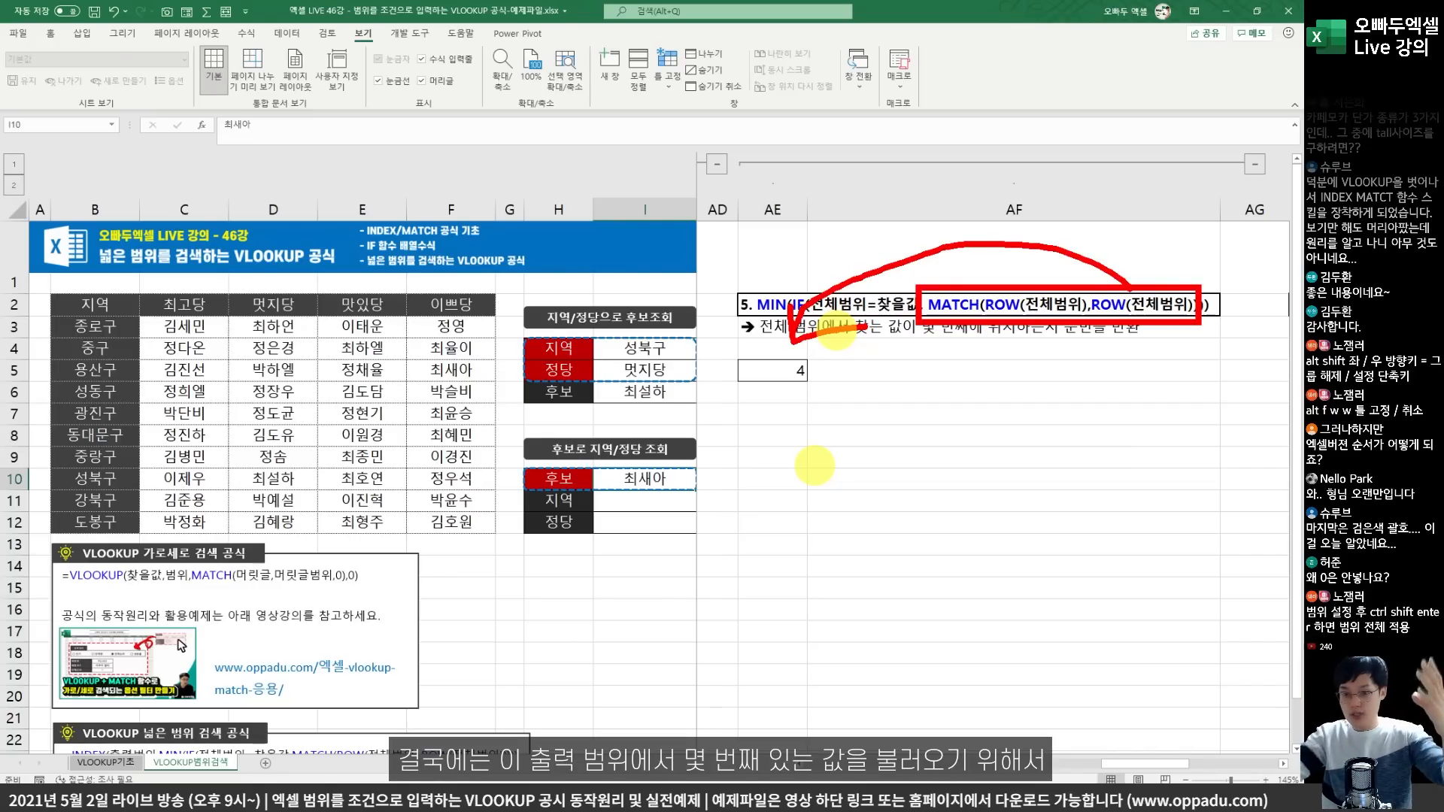
{"action": "left_click_drag", "start_coordinate": [52, 296], "coordinate": [138, 532]}
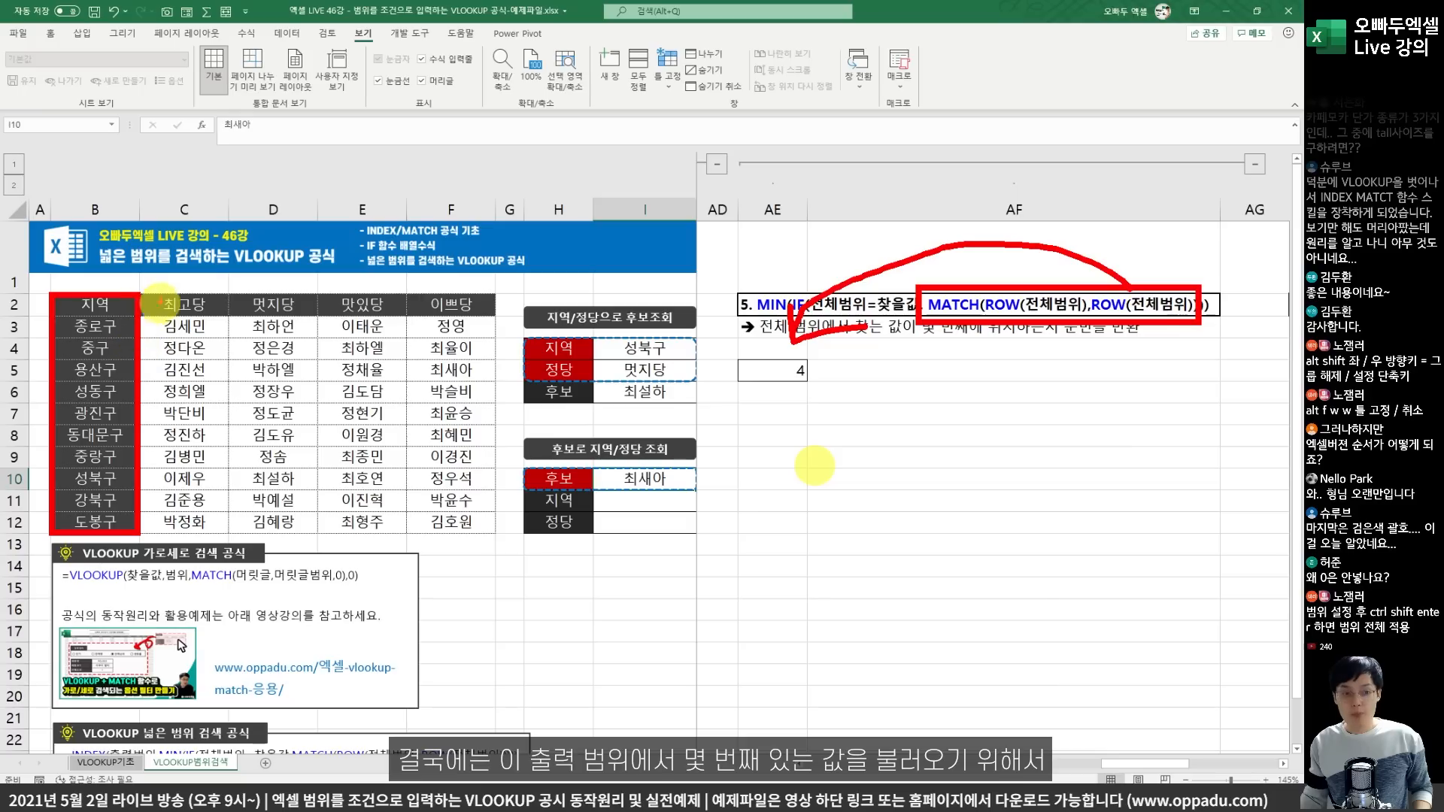
{"action": "mouse_move", "coordinate": [158, 283]}
{"action": "left_mouse_down"}
{"action": "mouse_move", "coordinate": [135, 399]}
{"action": "mouse_move", "coordinate": [173, 392]}
{"action": "left_mouse_up"}
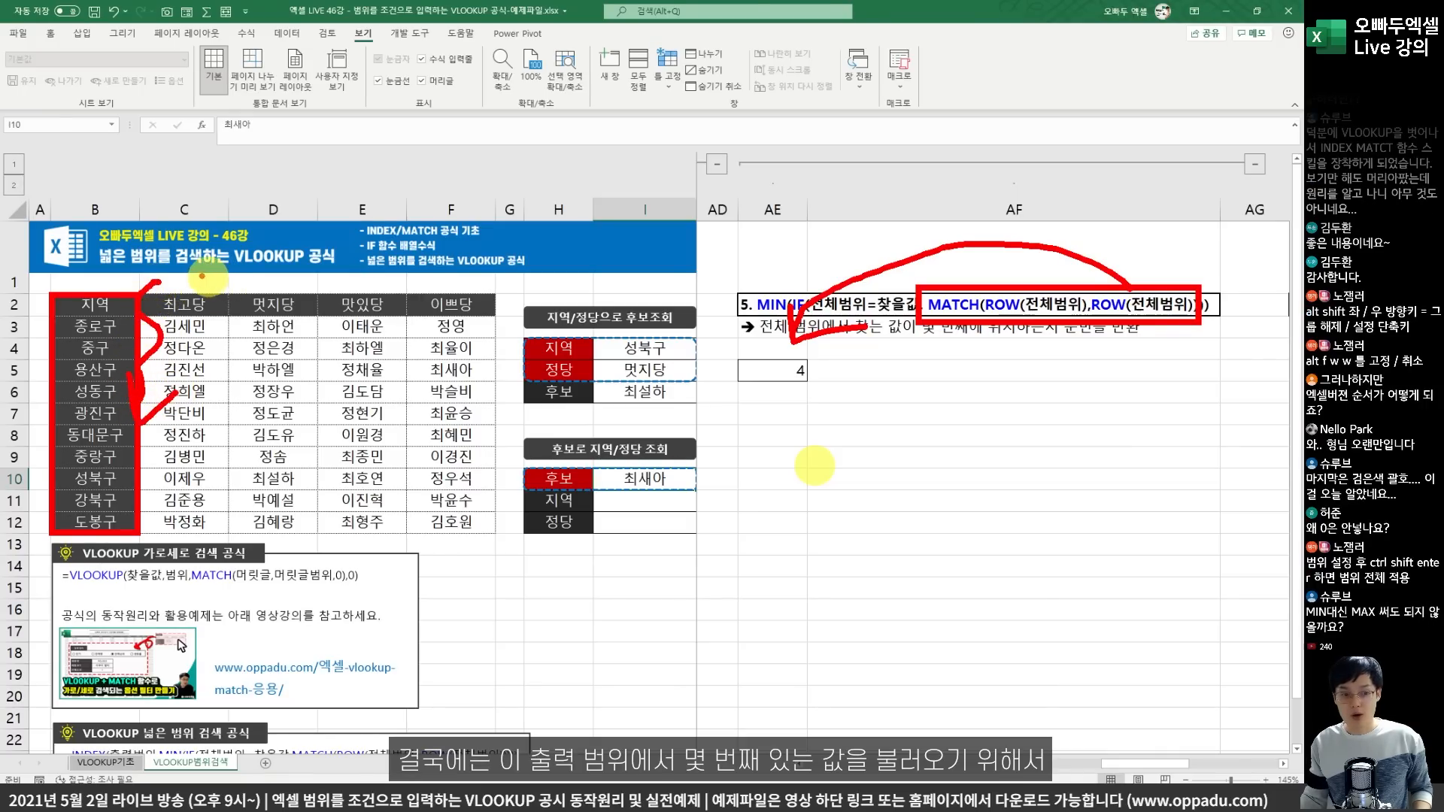
{"action": "left_click_drag", "start_coordinate": [140, 296], "coordinate": [496, 534]}
{"action": "key", "text": "Escape"}
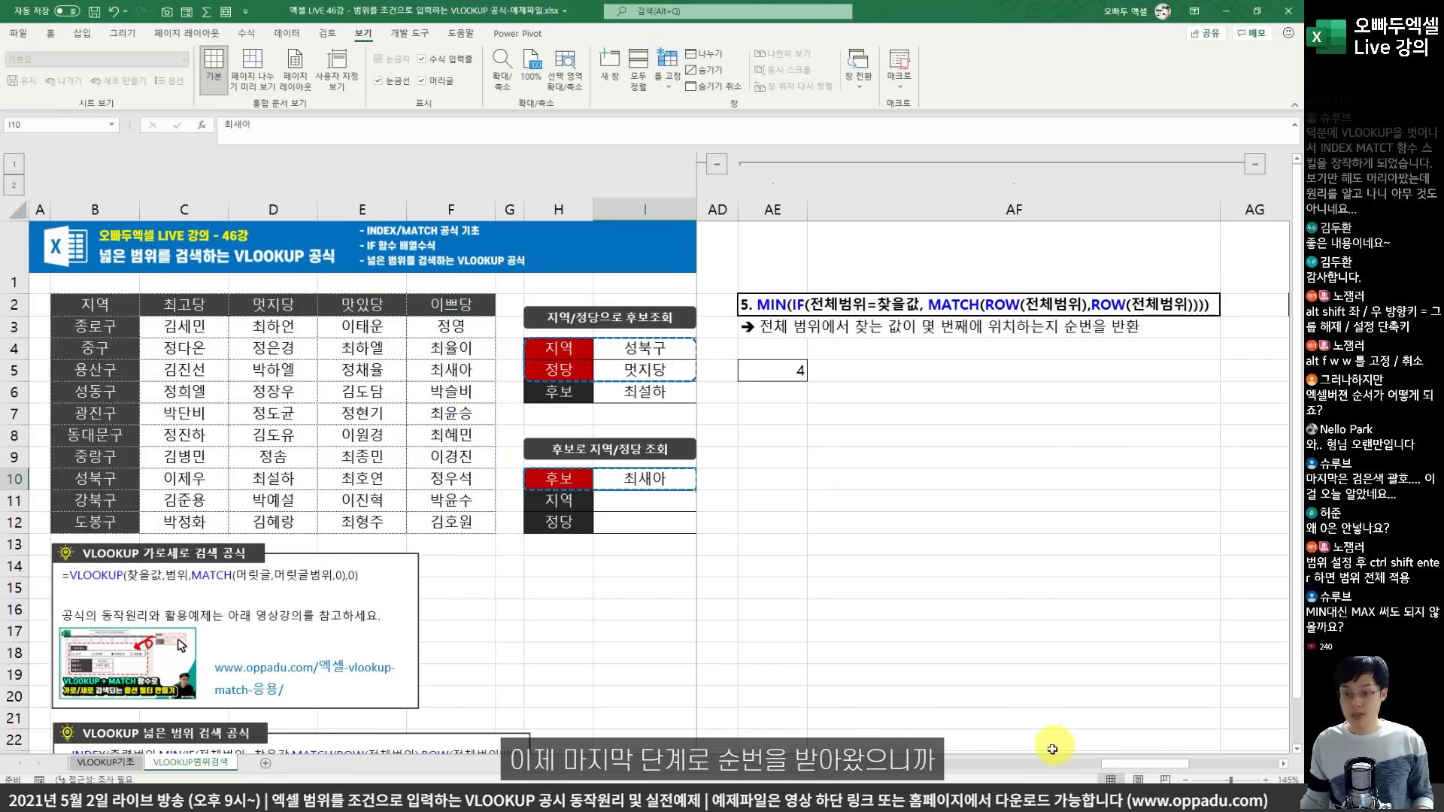
Copy the MIN formula text in AE5 without its equals sign and keep the cell as an array formula.
{"action": "left_click", "coordinate": [755, 370]}
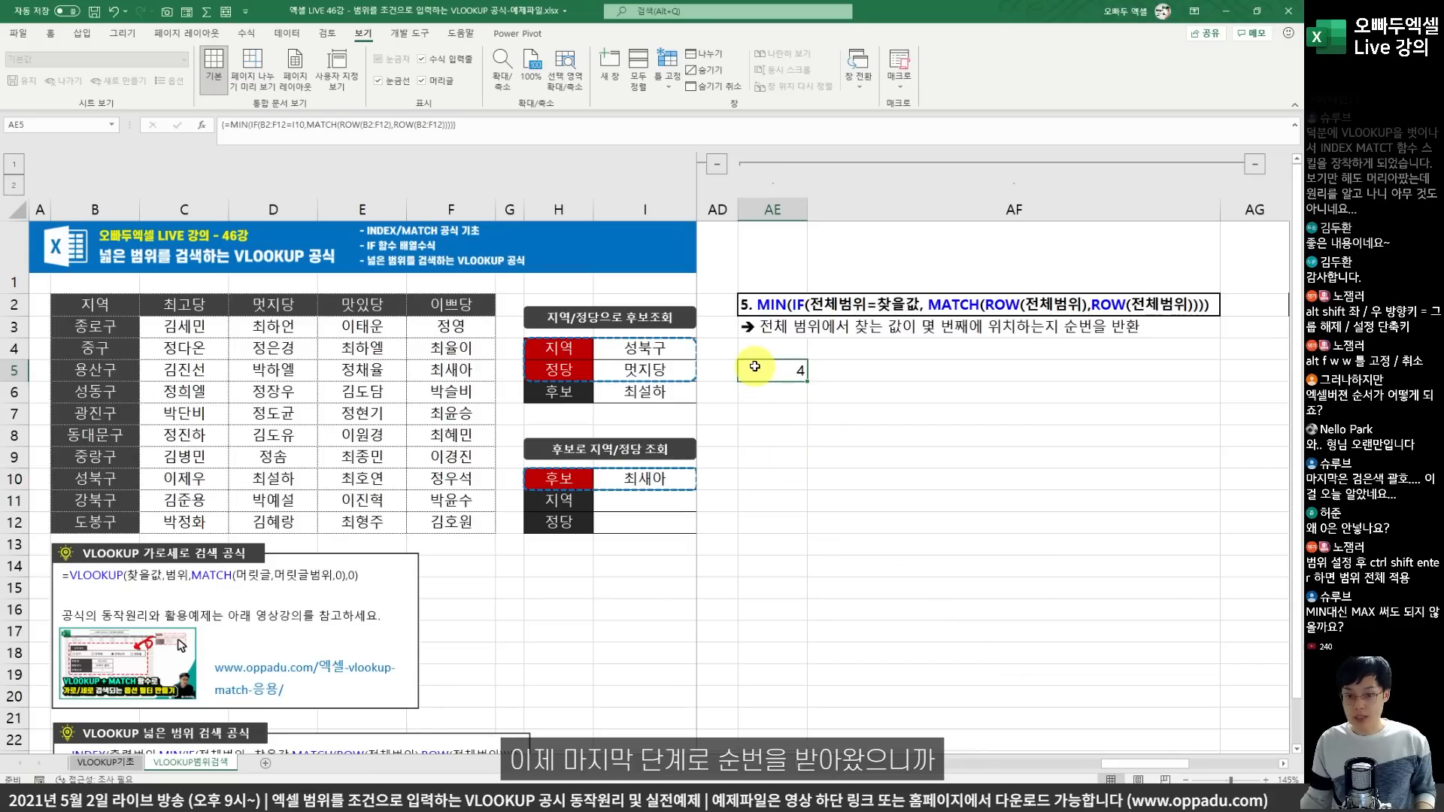
{"action": "double_click", "coordinate": [755, 368]}
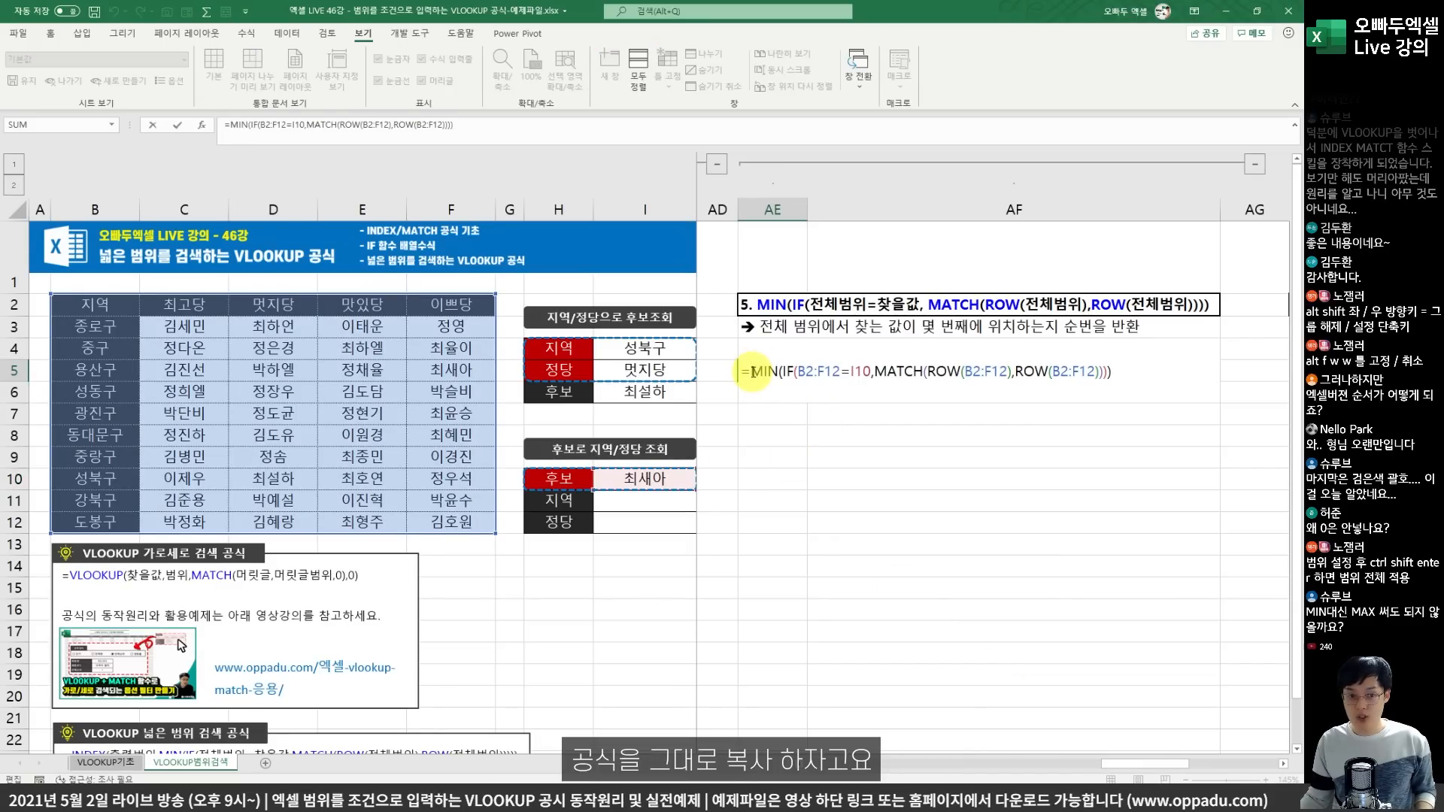
{"action": "left_click_drag", "start_coordinate": [752, 371], "coordinate": [1166, 373]}
{"action": "key", "text": "ctrl+c"}
{"action": "key", "text": "ctrl+shift+Return"}
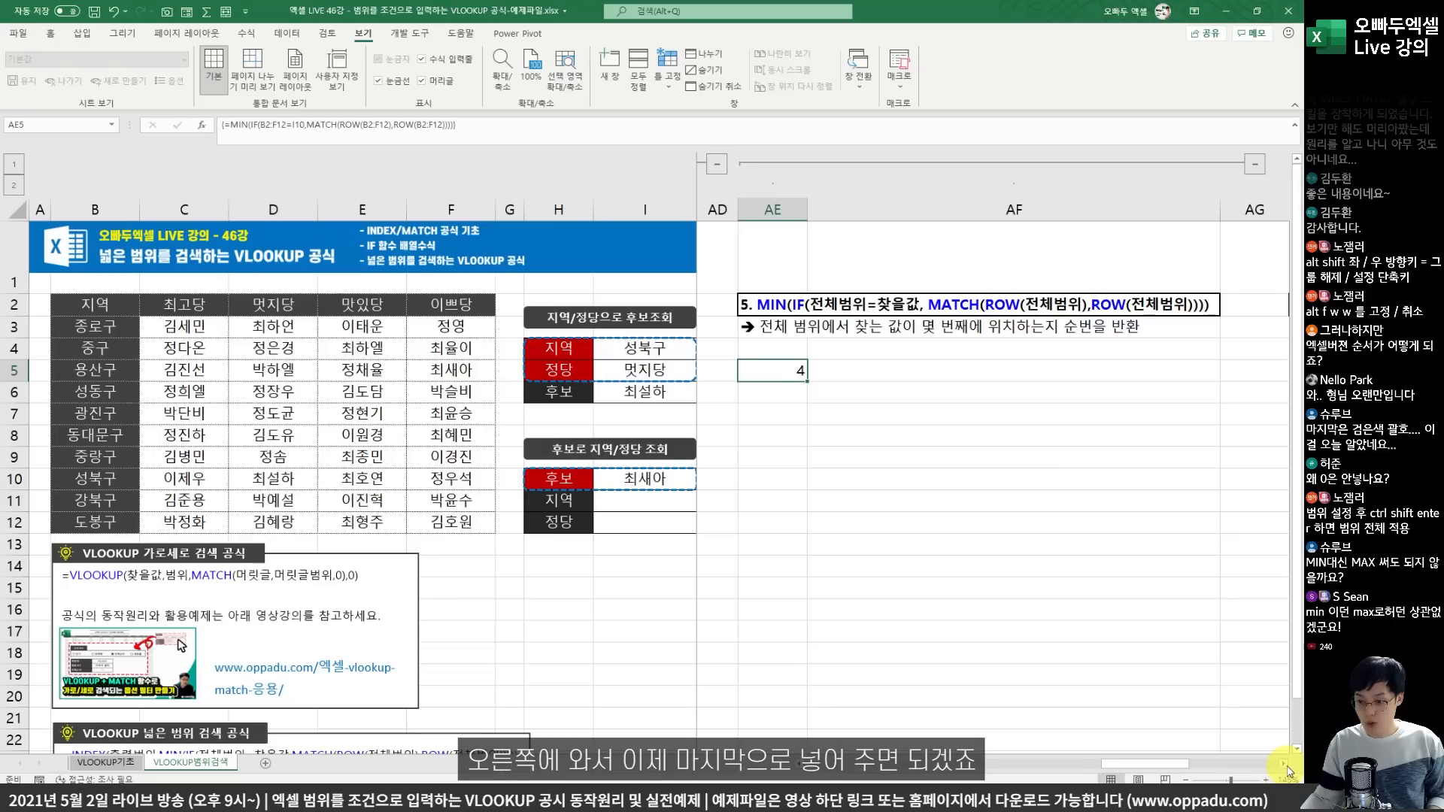
Start an INDEX formula in AH5 under heading 6 with the 지역 range B2:B12 as its array argument.
{"action": "left_click", "coordinate": [1287, 765]}
{"action": "left_click", "coordinate": [1287, 765]}
{"action": "left_click", "coordinate": [736, 372]}
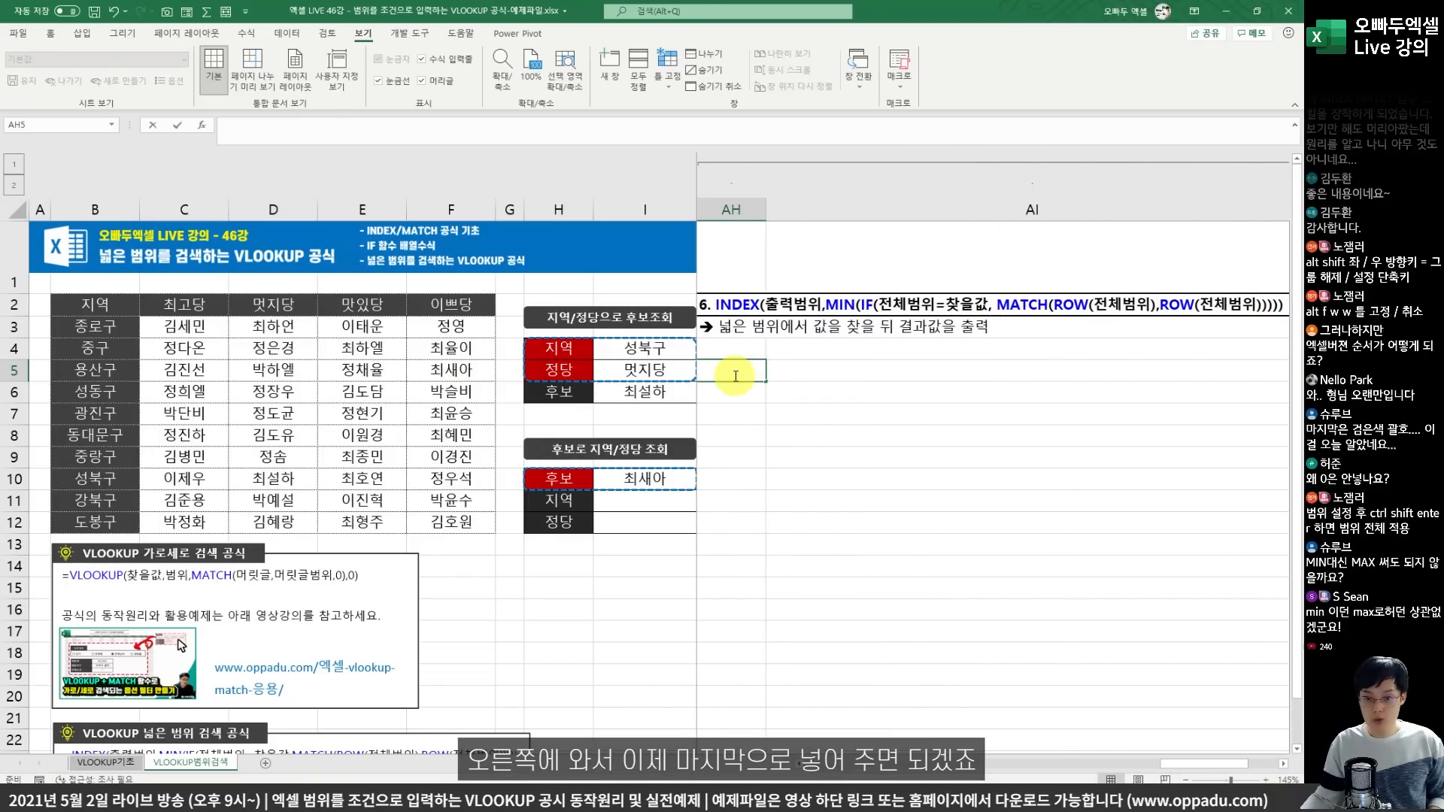
{"action": "type", "text": "=ㅑㅜㅇ"}
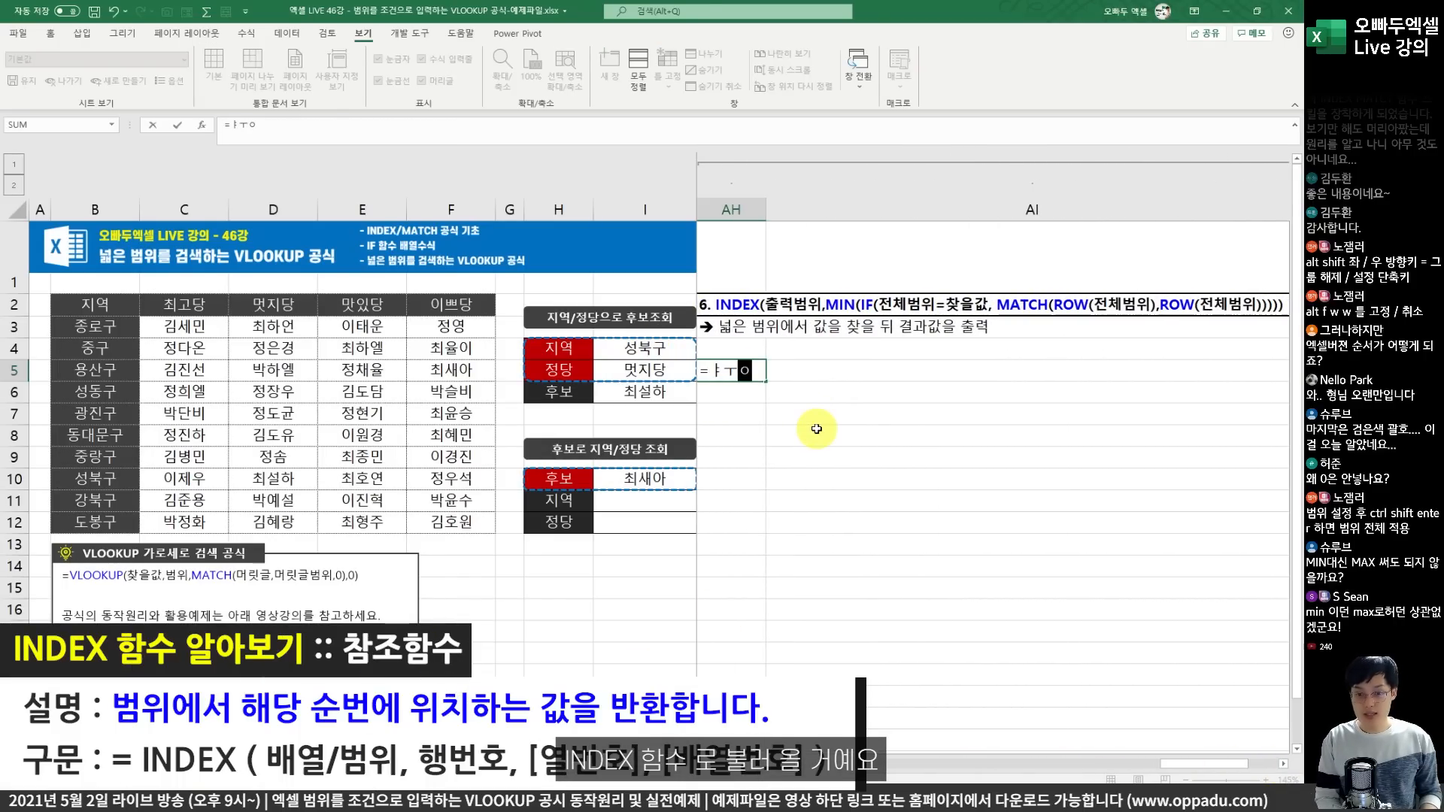
{"action": "key", "text": "BackSpace"}
{"action": "type", "text": "index"}
{"action": "key", "text": "Tab"}
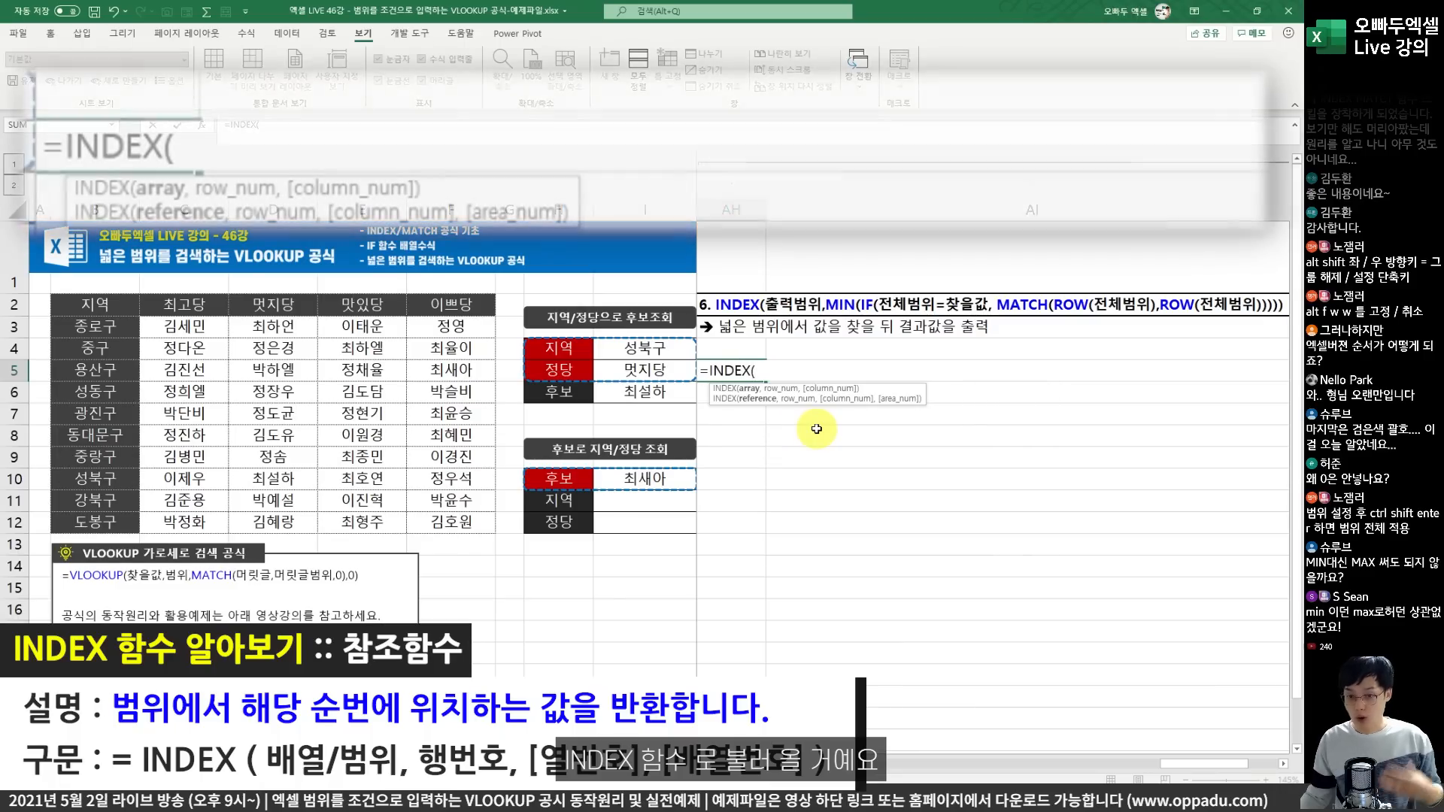
{"action": "left_click_drag", "start_coordinate": [112, 305], "coordinate": [112, 523]}
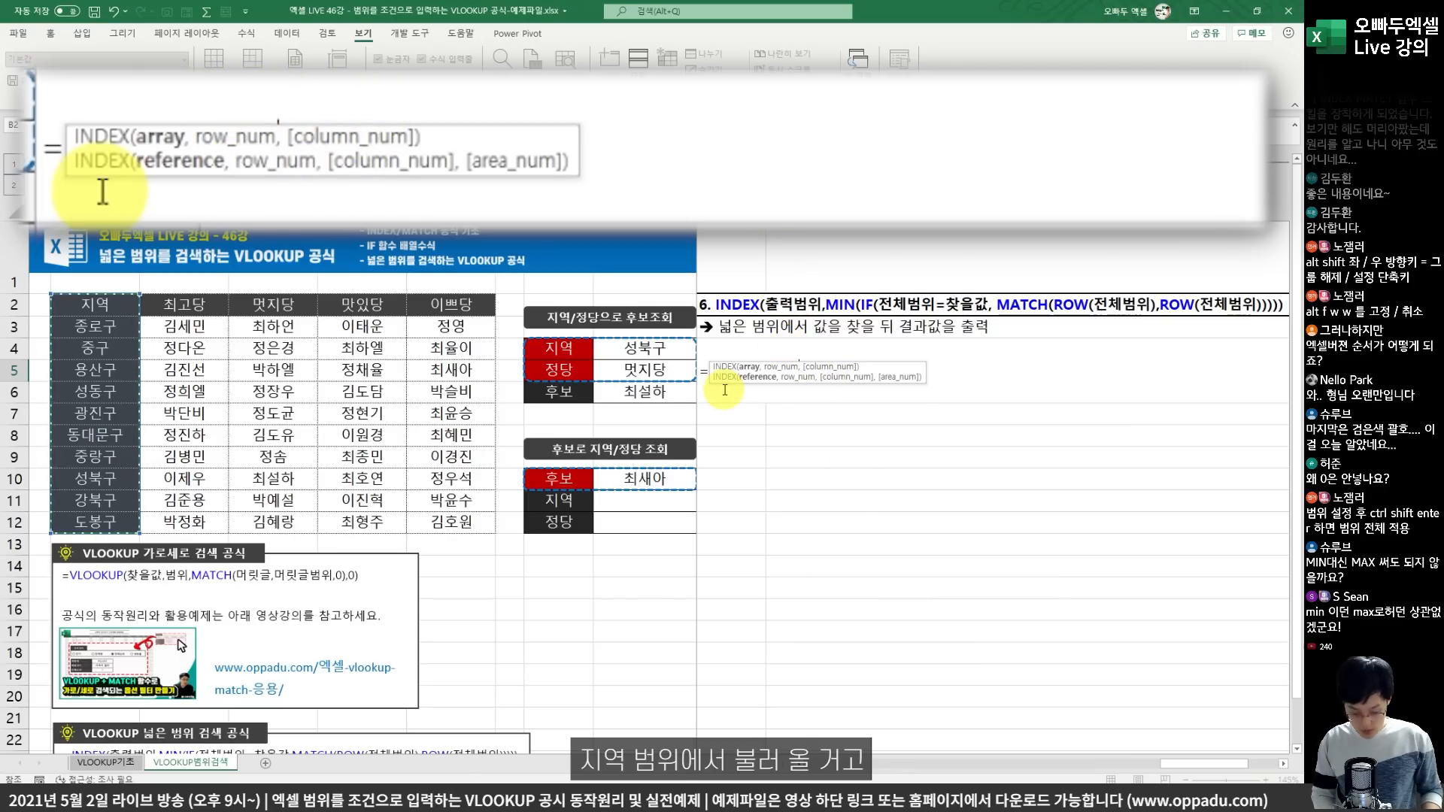
{"action": "type", "text": ","}
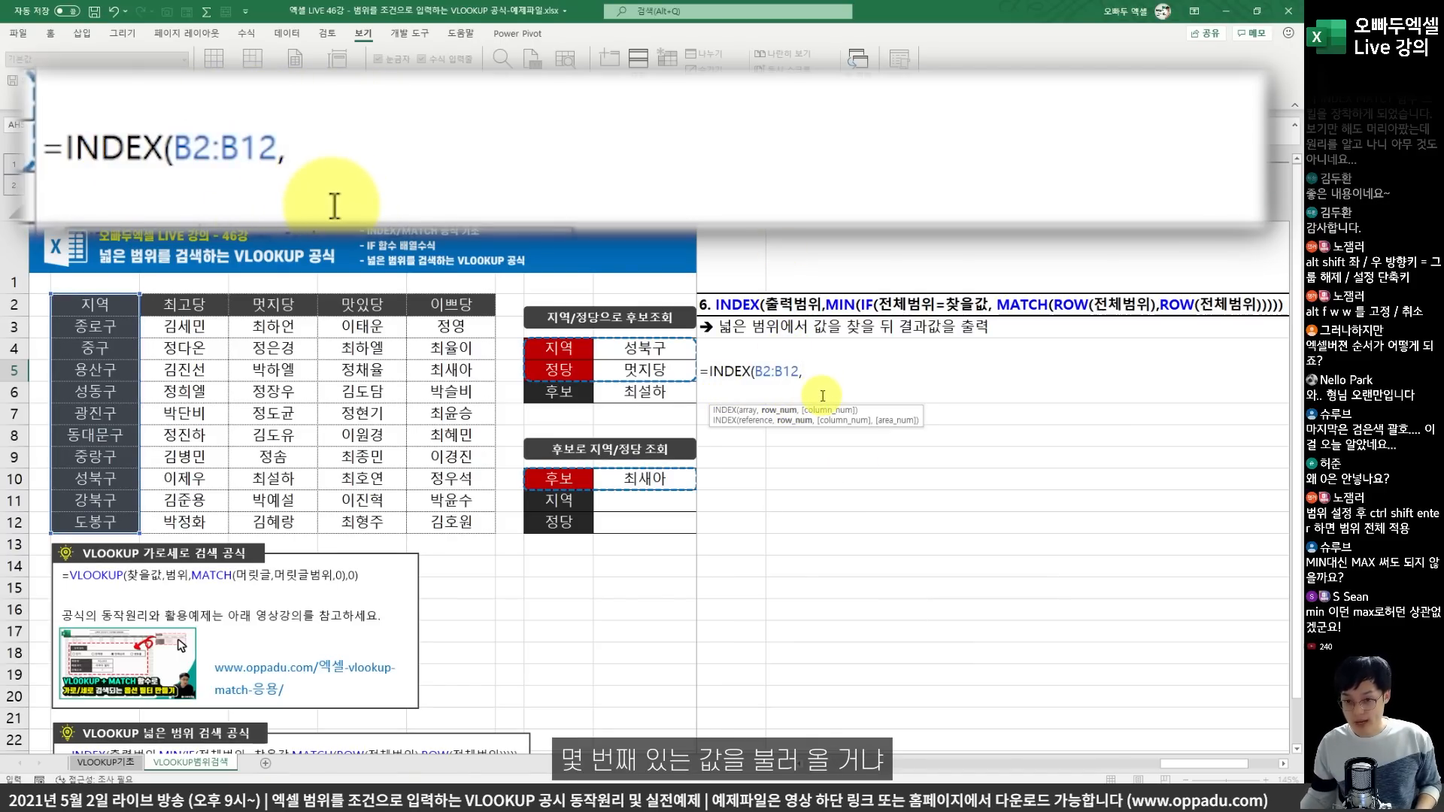
Paste the copied MIN formula as the row number of INDEX in AH5, close the parenthesis and confirm the formula.
{"action": "key", "text": "ctrl+v"}
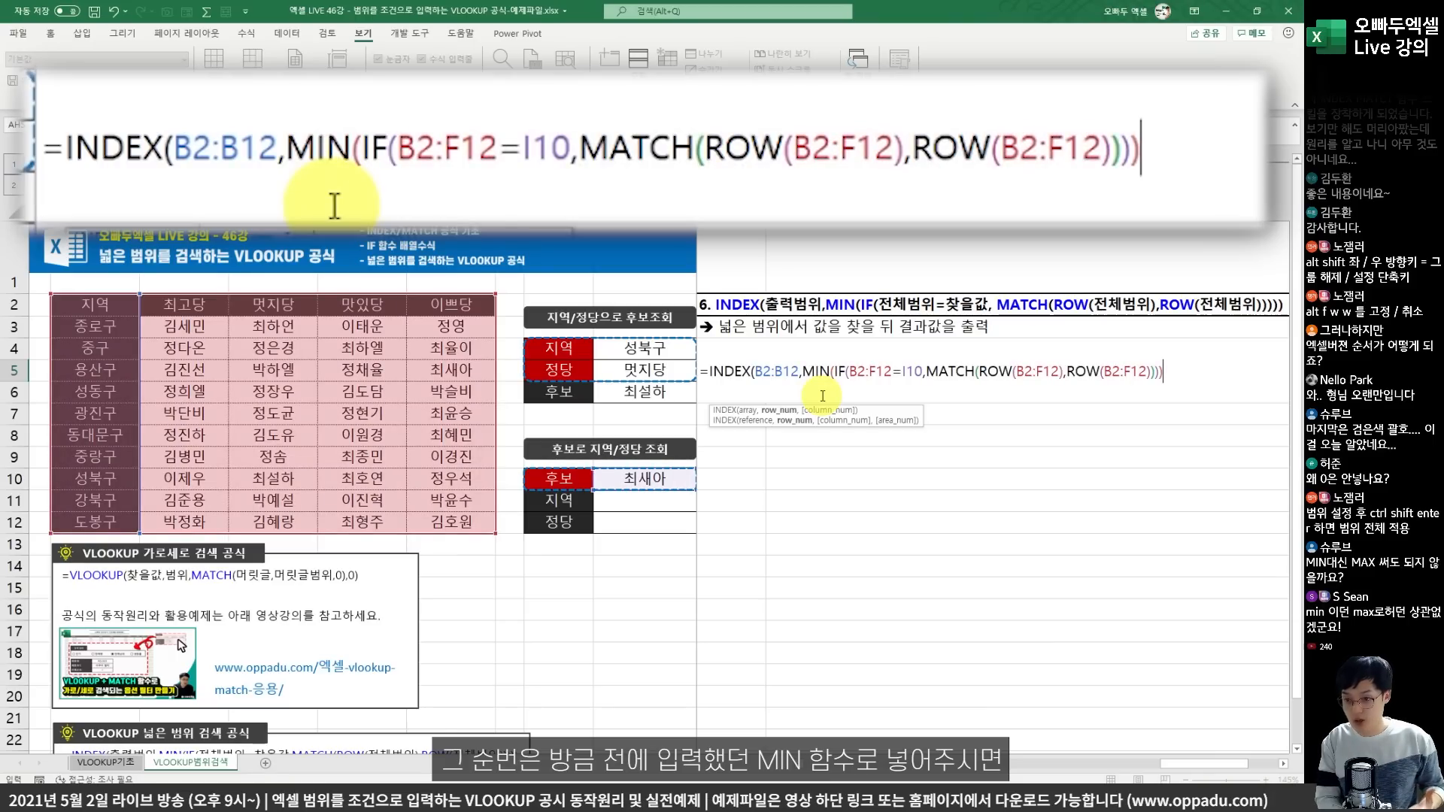
{"action": "type", "text": ")"}
{"action": "left_click_drag", "start_coordinate": [798, 358], "coordinate": [1183, 382]}
{"action": "left_click_drag", "start_coordinate": [50, 294], "coordinate": [143, 519]}
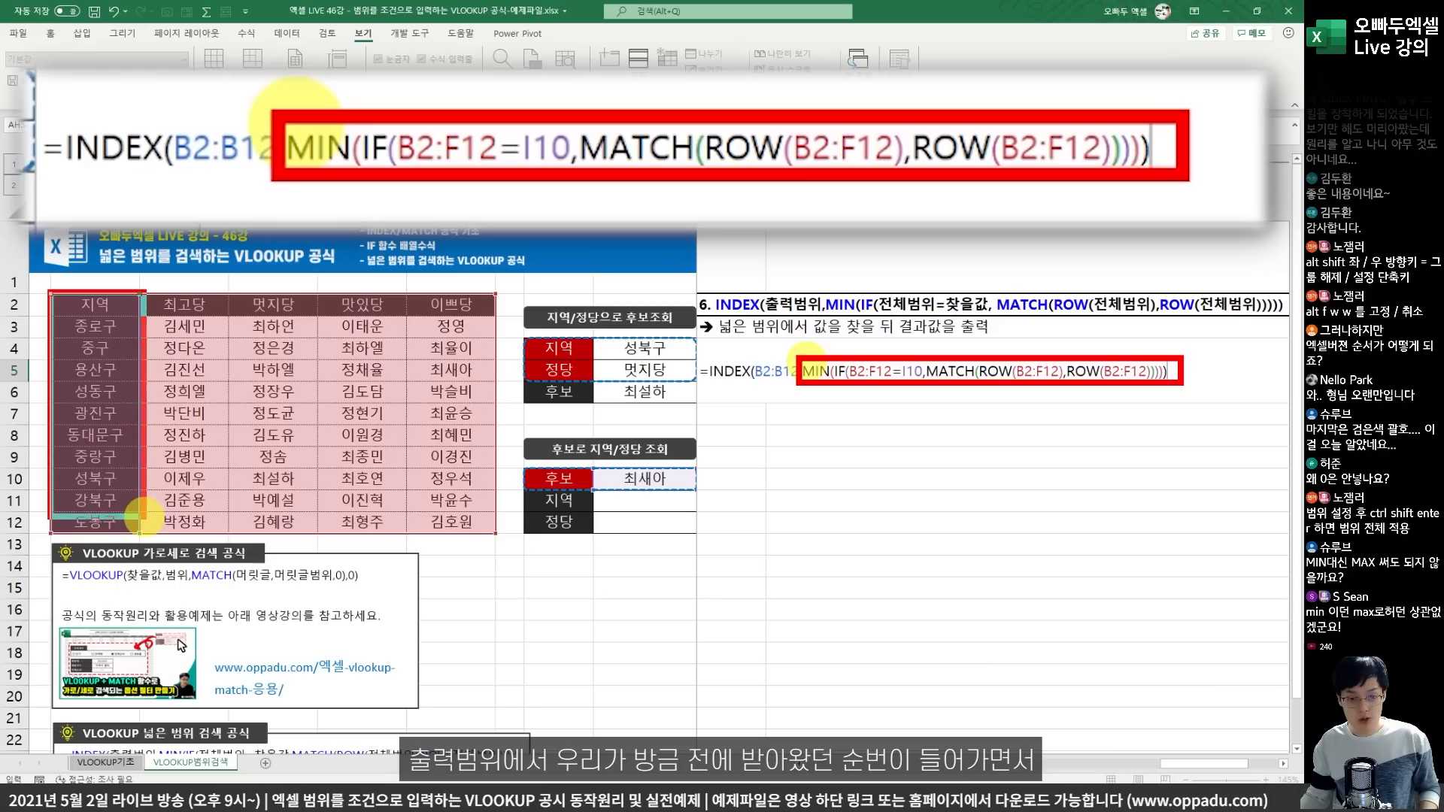
{"action": "mouse_move", "coordinate": [665, 483]}
{"action": "left_mouse_down"}
{"action": "mouse_move", "coordinate": [841, 494]}
{"action": "mouse_move", "coordinate": [900, 378]}
{"action": "mouse_move", "coordinate": [895, 413]}
{"action": "left_mouse_up"}
{"action": "key", "text": "Escape"}
{"action": "key", "text": "ctrl+Return"}
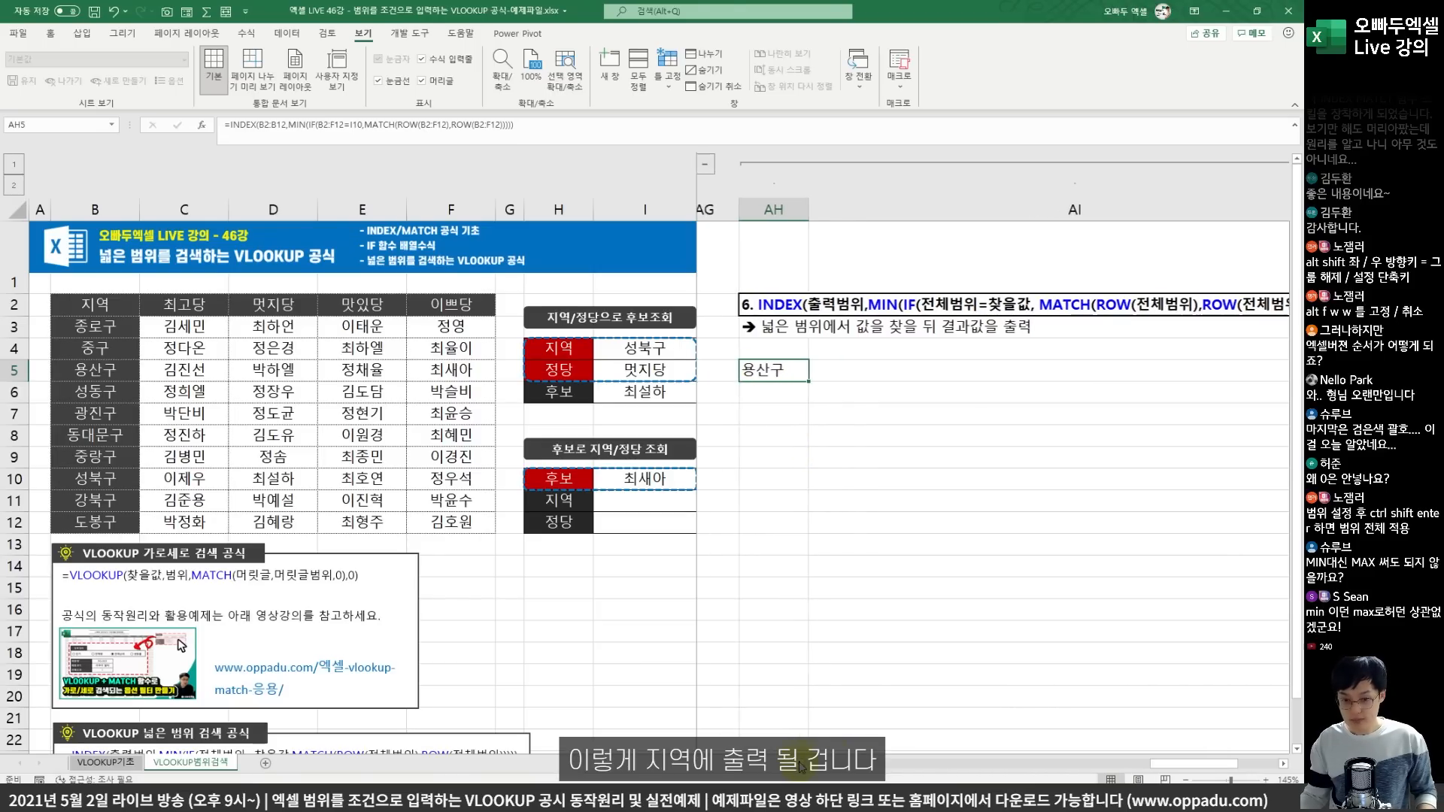
Set the searched candidate in I10 to the name from E6 in the 맛있당 column to test the INDEX formula.
{"action": "scroll", "coordinate": [737, 450], "scroll_direction": "left", "scroll_amount": 1}
{"action": "left_click", "coordinate": [636, 482]}
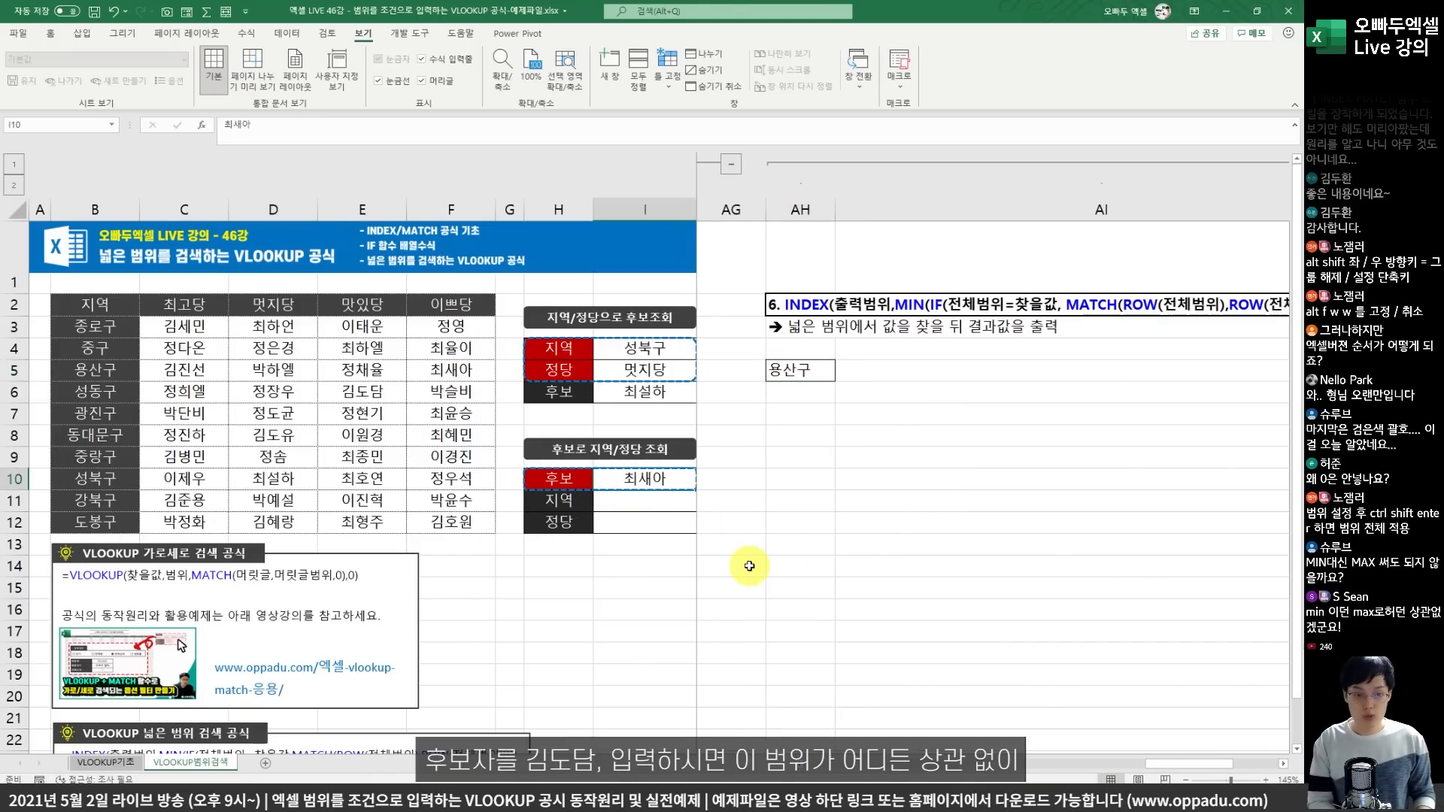
{"action": "type", "text": "RL"}
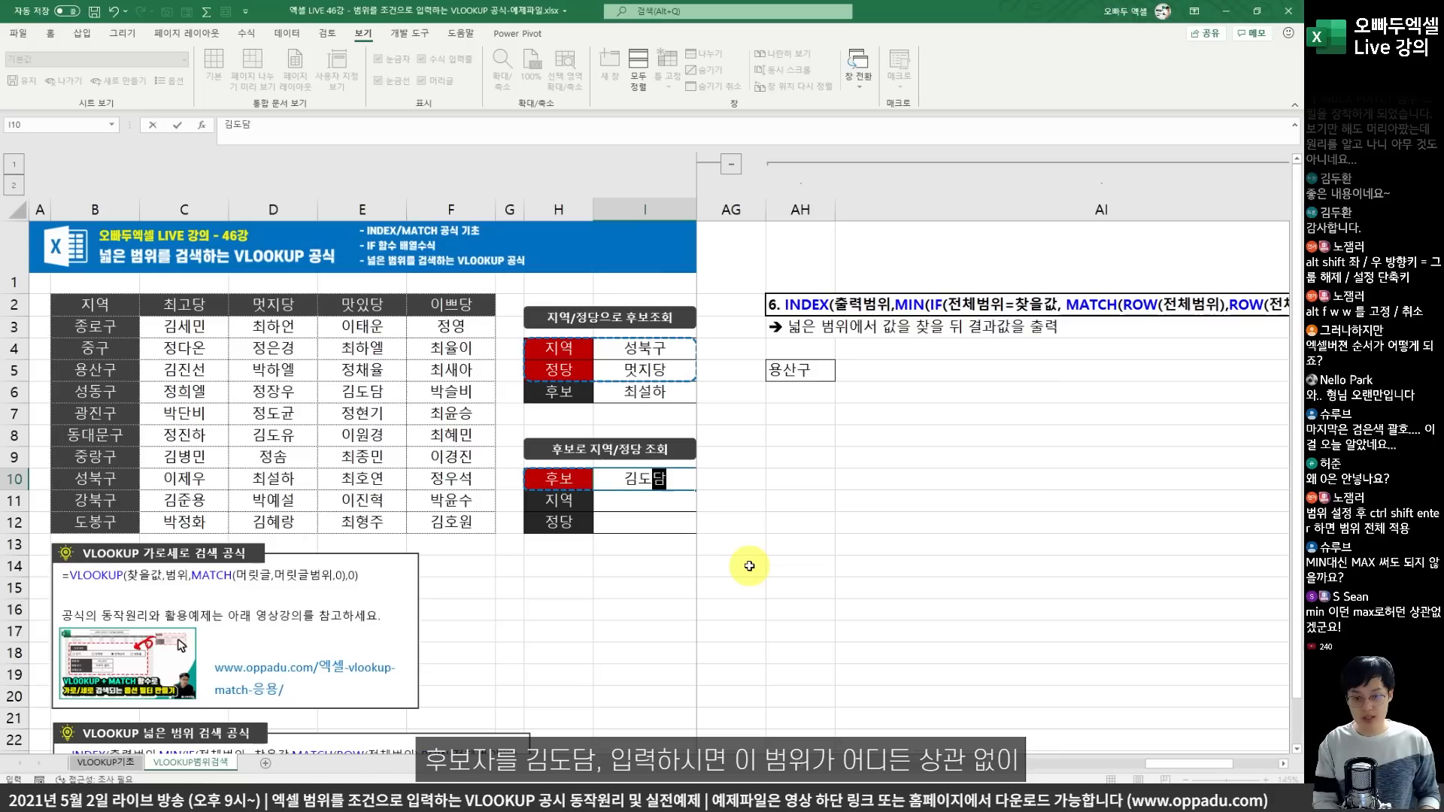
{"action": "type", "text": "김도담"}
{"action": "key", "text": "Return"}
Compare the whole candidate block C2:F12 with the single 멋지당 and 맛있당 columns as search ranges.
{"action": "left_click_drag", "start_coordinate": [140, 289], "coordinate": [492, 525]}
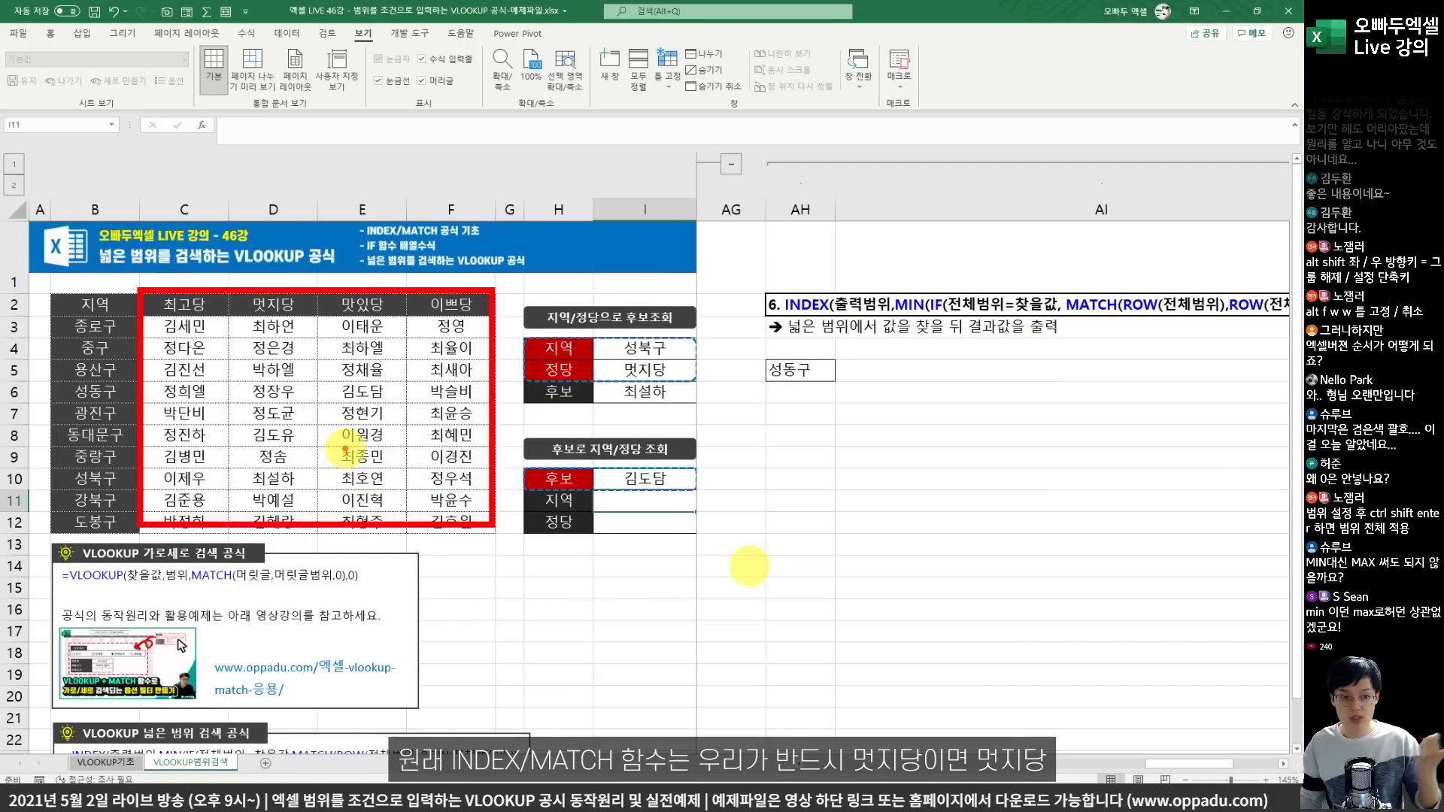
{"action": "left_click_drag", "start_coordinate": [234, 288], "coordinate": [319, 536]}
{"action": "mouse_move", "coordinate": [321, 286]}
{"action": "left_mouse_down"}
{"action": "mouse_move", "coordinate": [406, 452]}
{"action": "mouse_move", "coordinate": [404, 539]}
{"action": "left_mouse_up"}
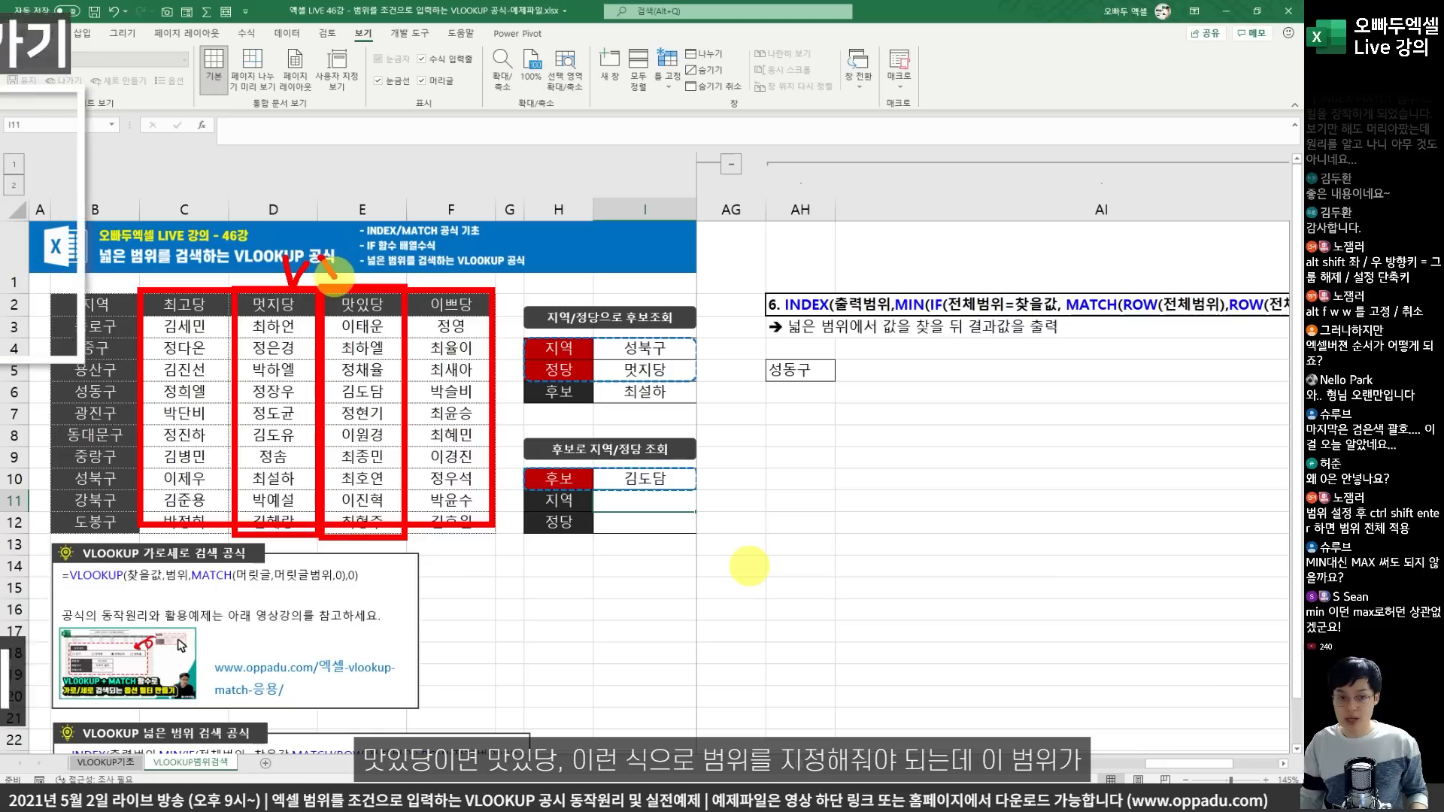